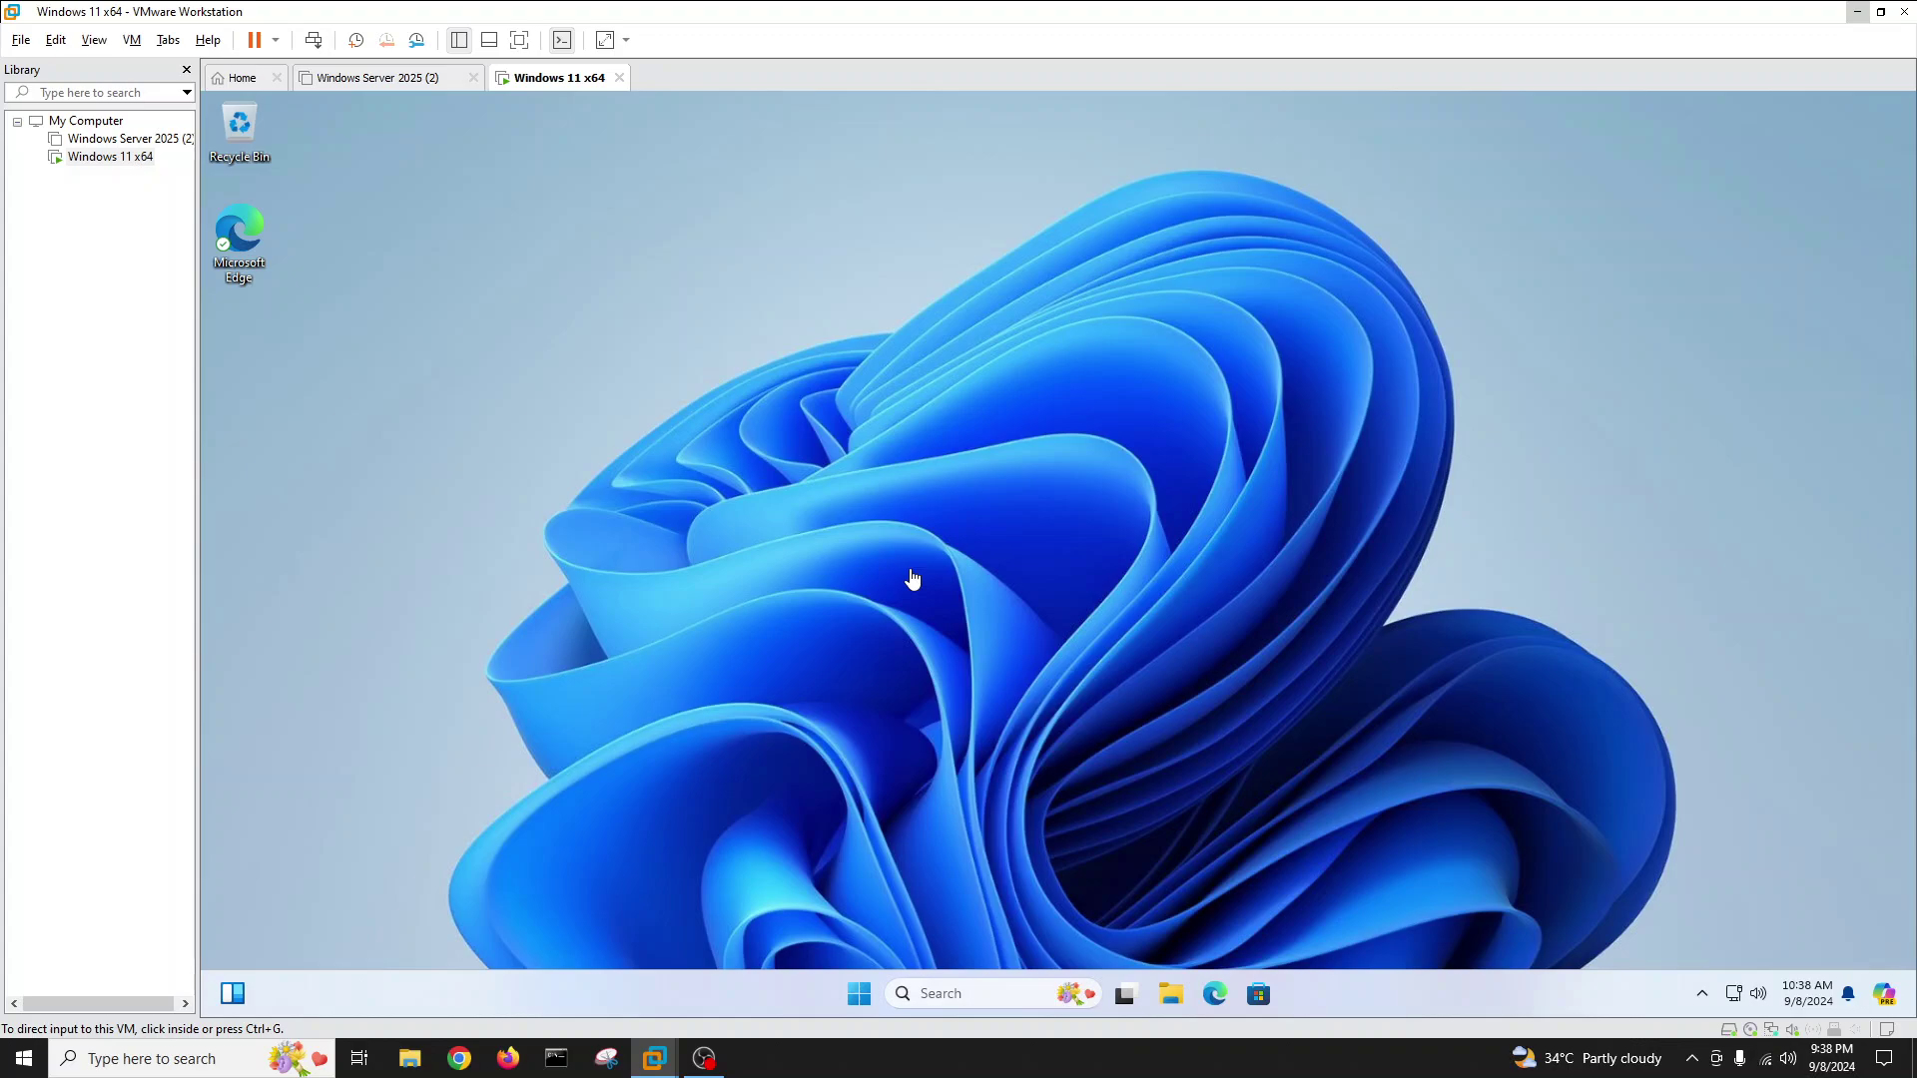
Step: Search the Windows 11 virtual machine for "services", open the Services console maximized and widen its Name column
left_click(913, 993)
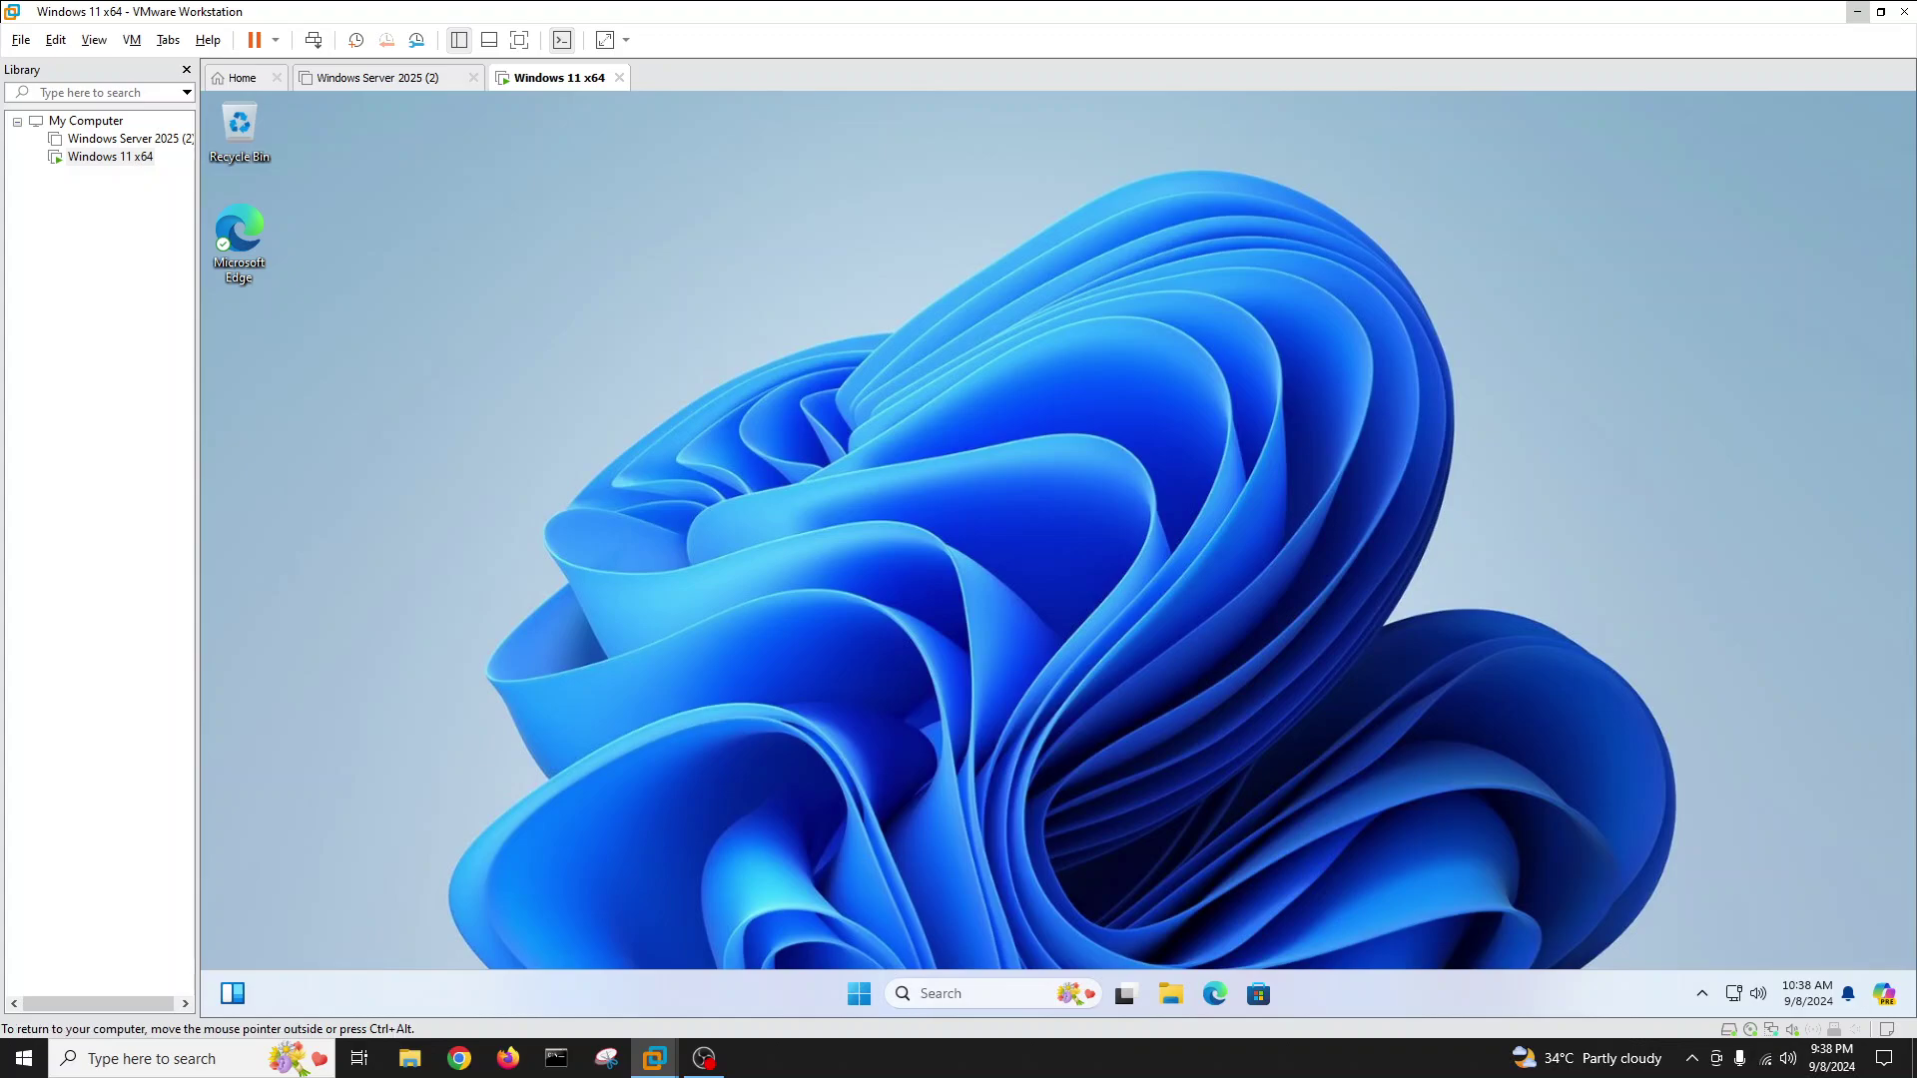
left_click(946, 992)
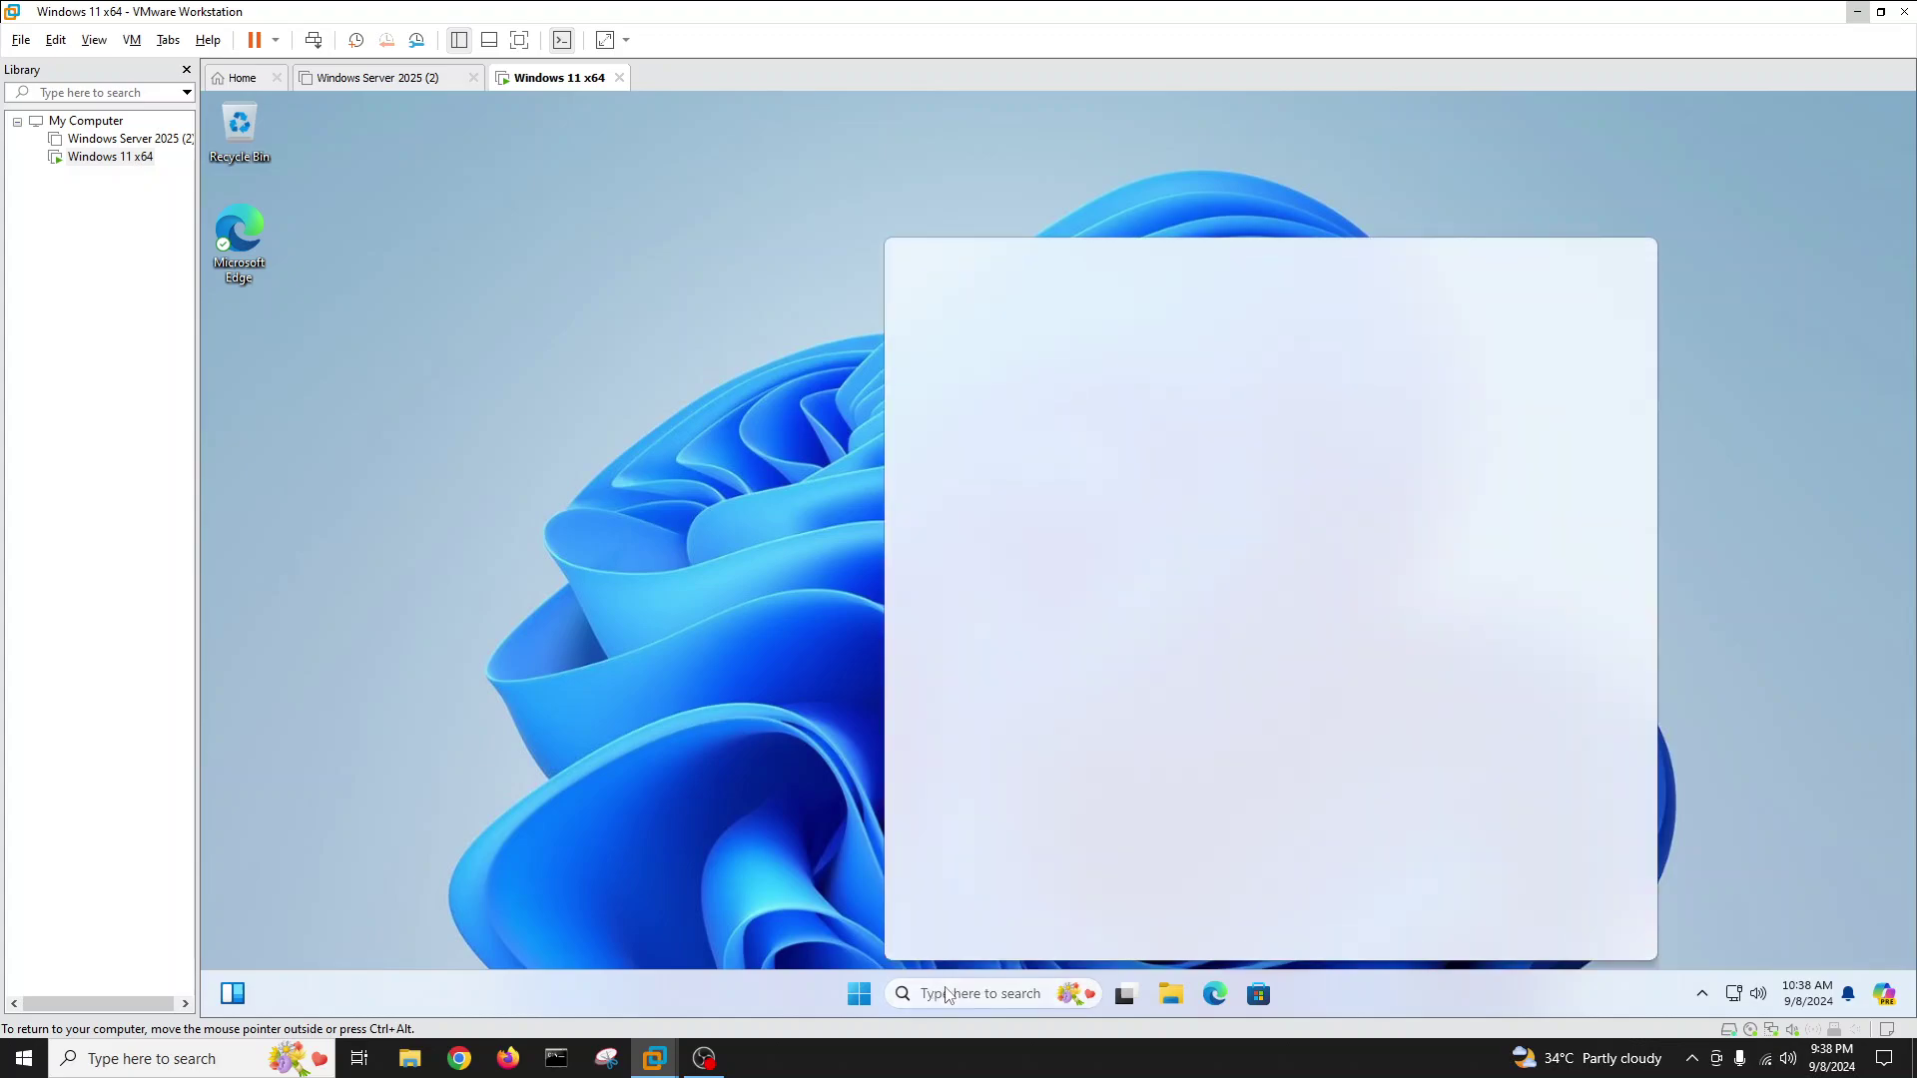
type("serv")
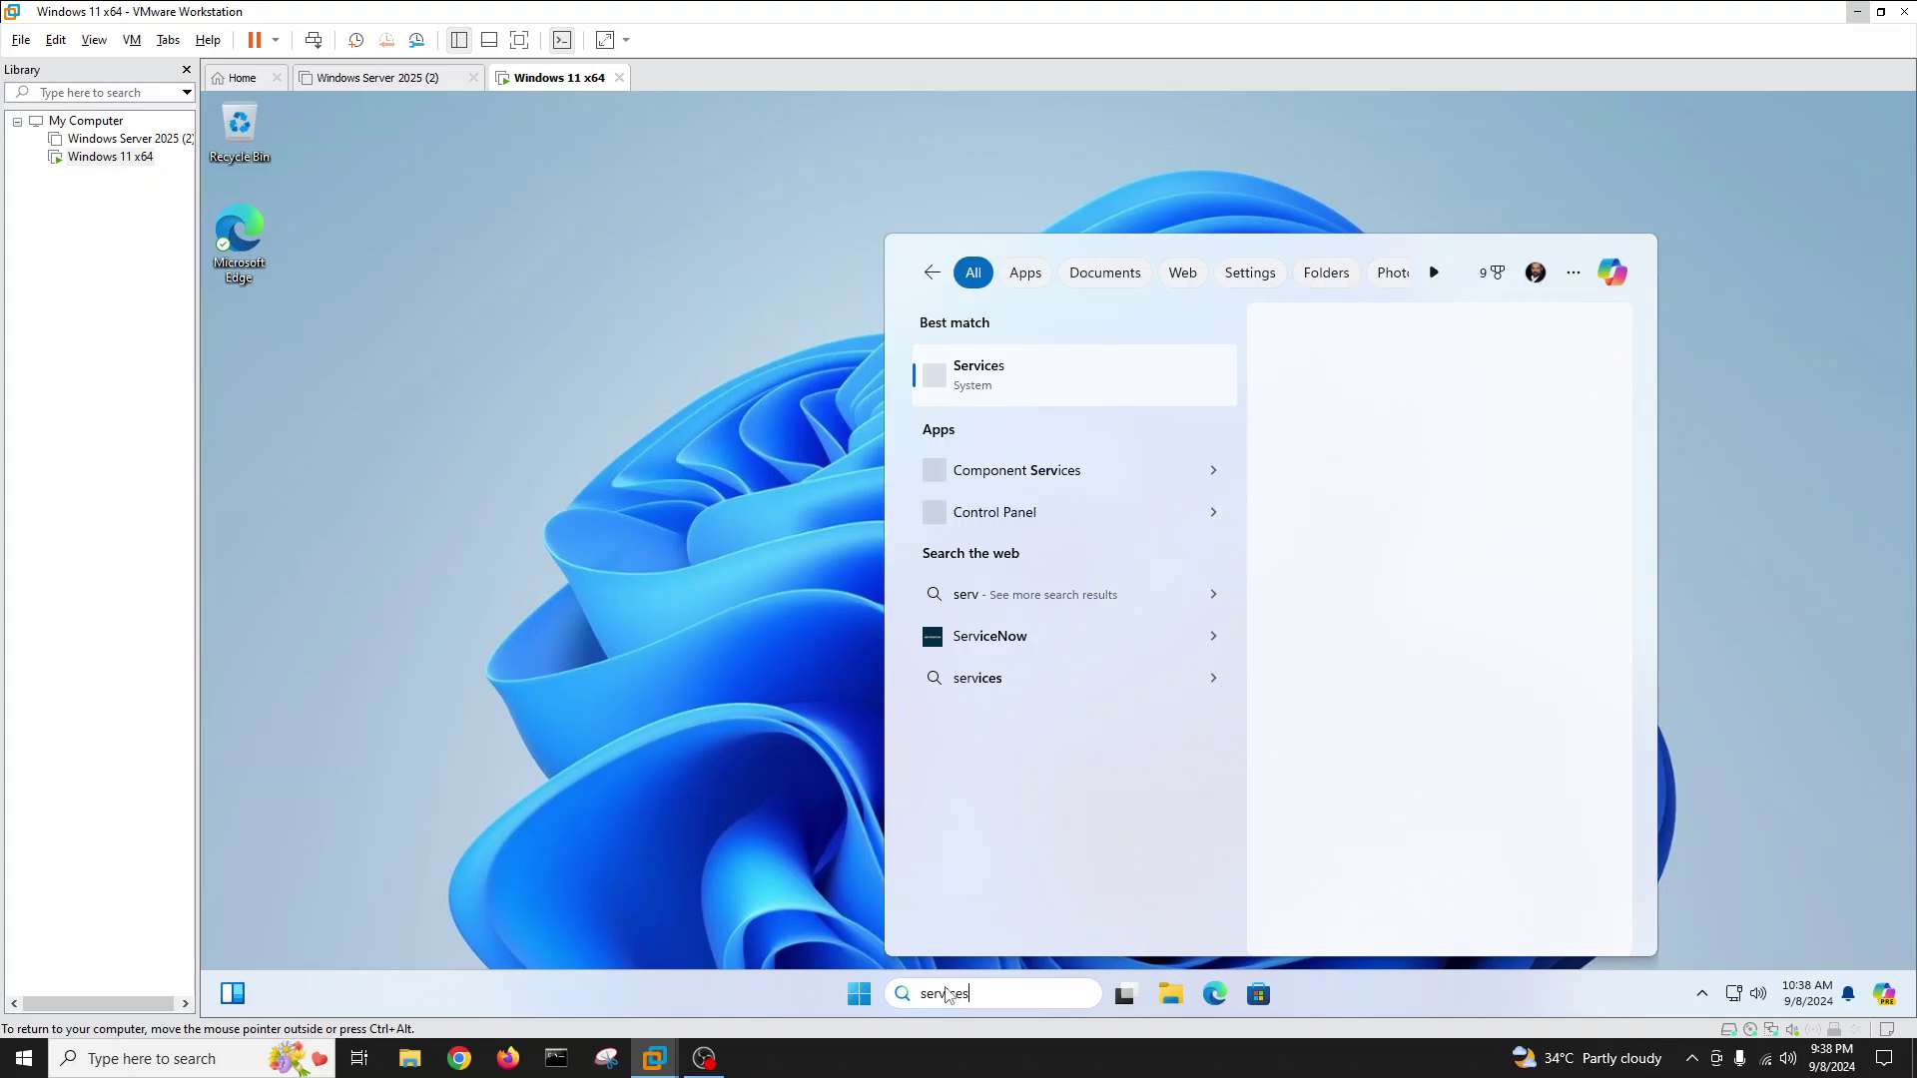
type("ices")
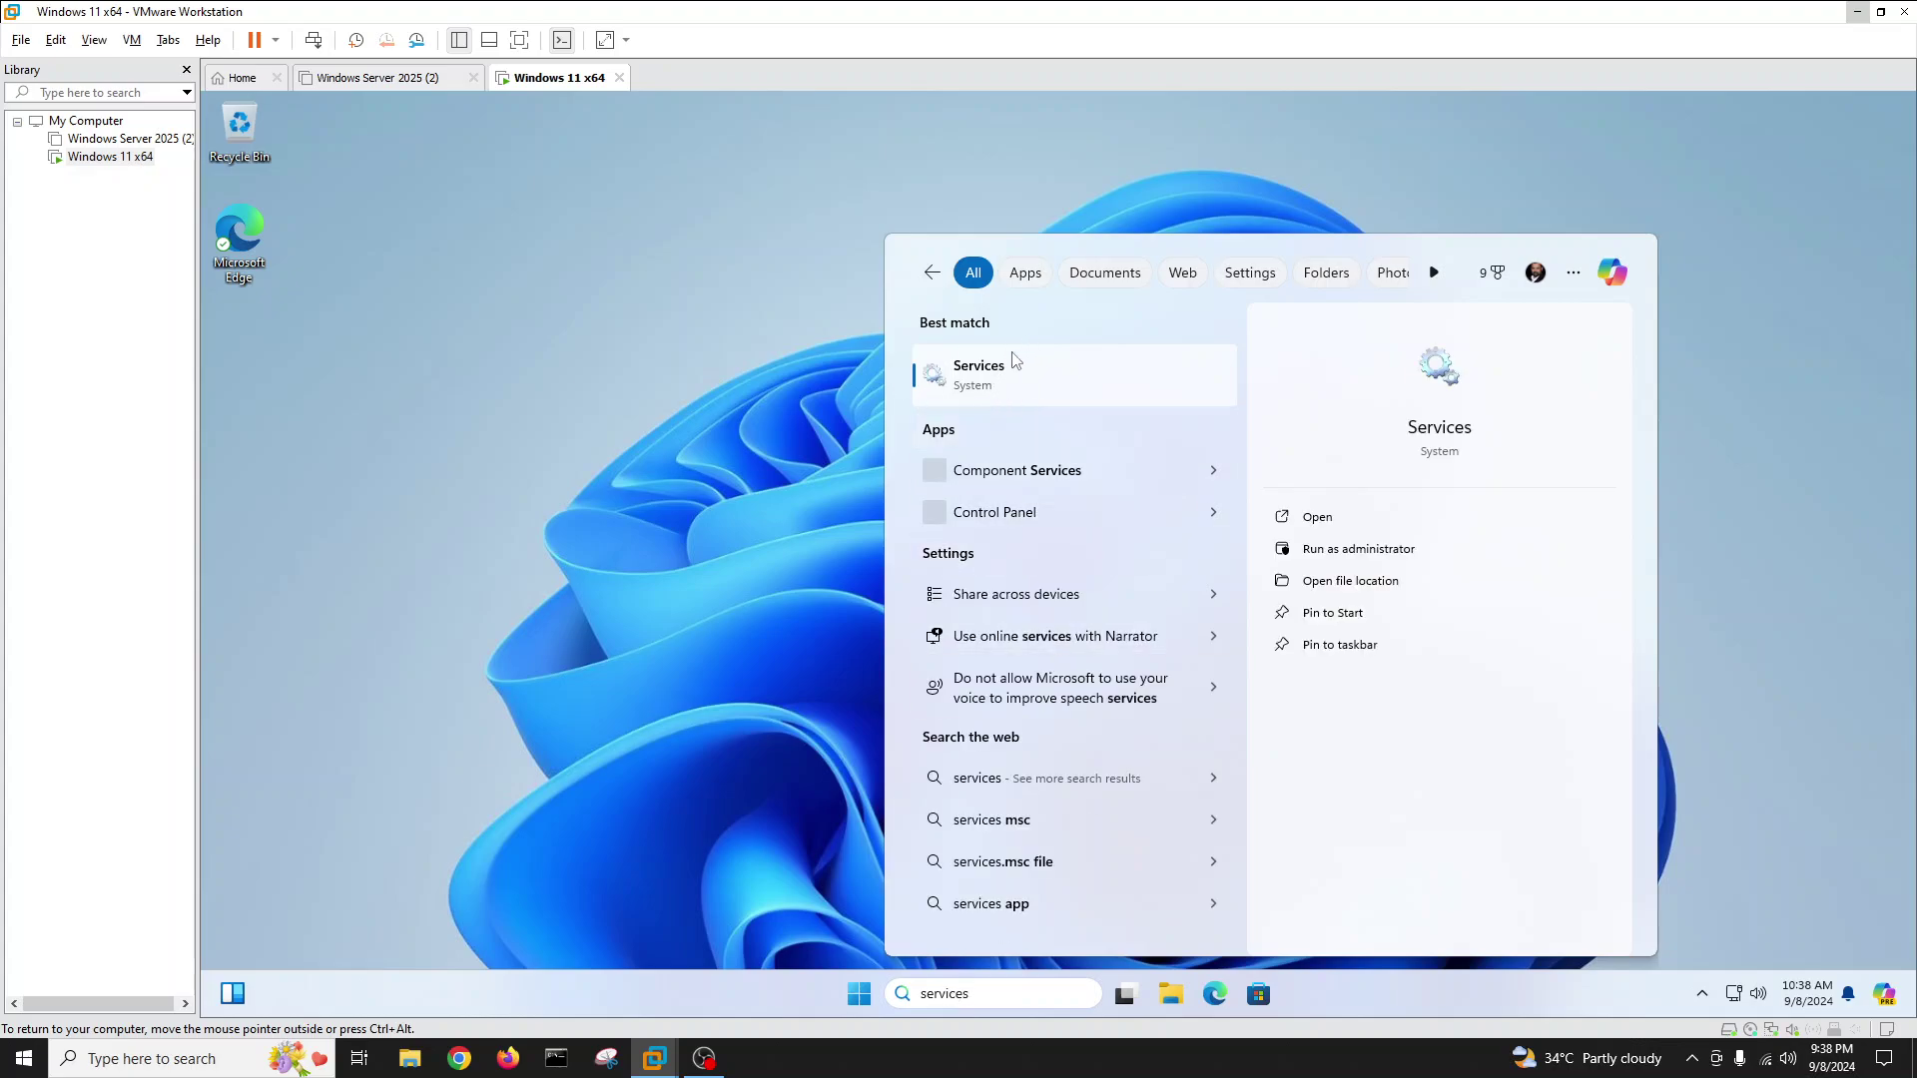
left_click(1004, 375)
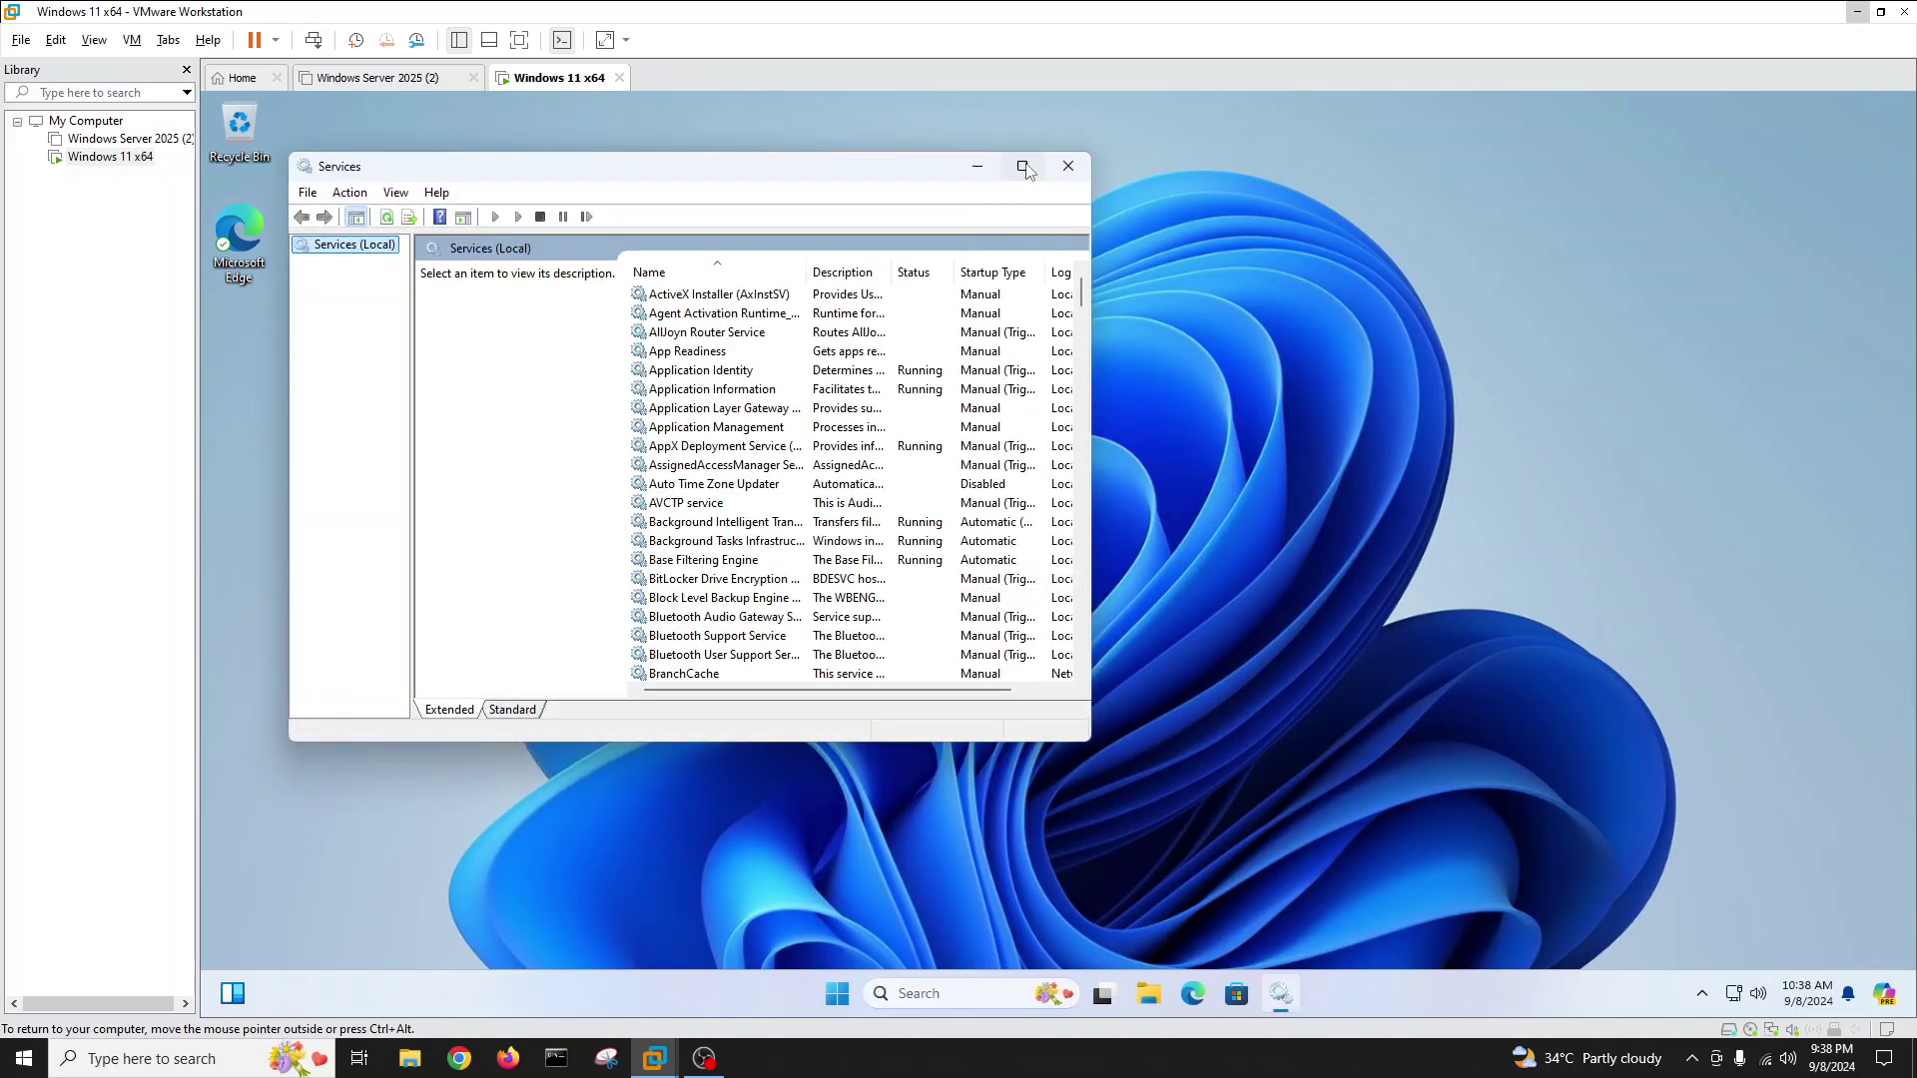
left_click(1022, 167)
left_click_drag(712, 205, 920, 280)
Step: Find and select the Windows Update service in the list, and widen the Startup Type column
left_click(634, 609)
key("w")
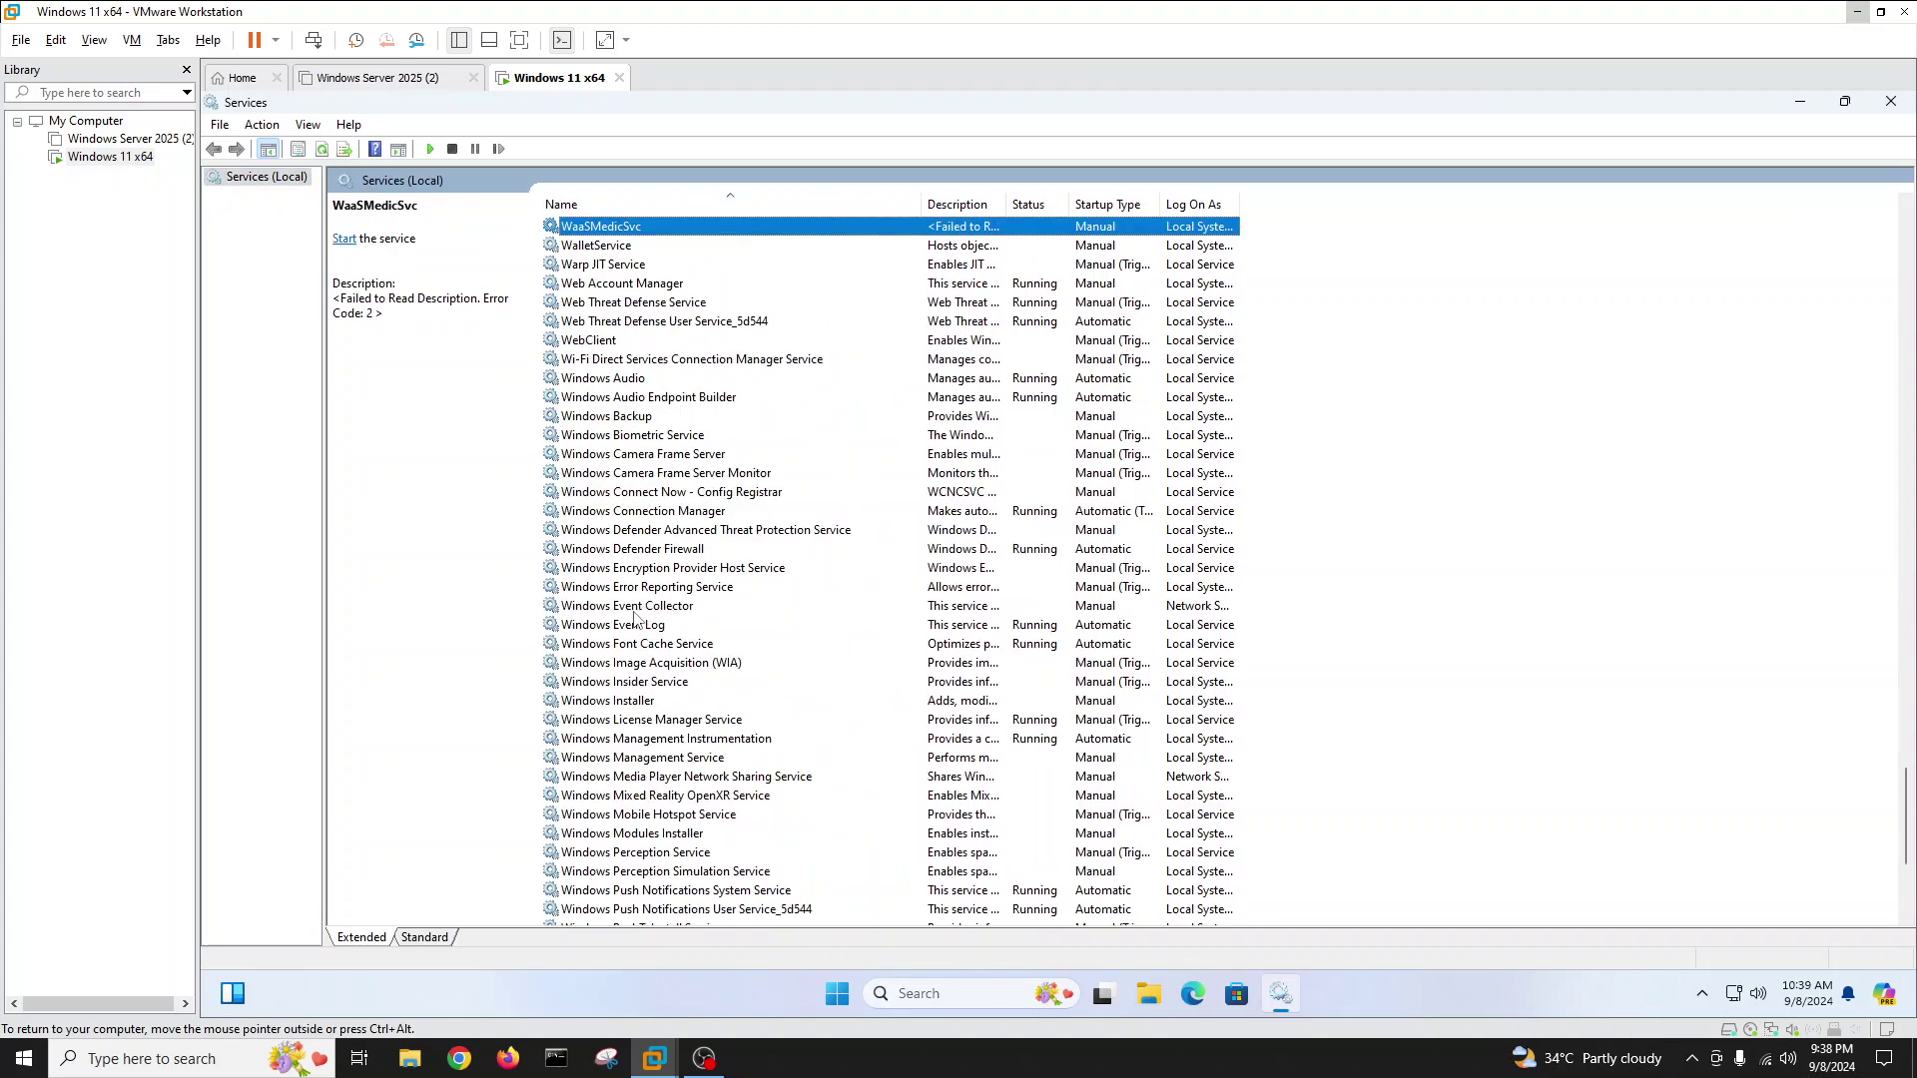
key("Down")
key("Down")
key("Down")
key("Down")
key("Down")
key("Down")
key("Down")
key("Down")
key("Down")
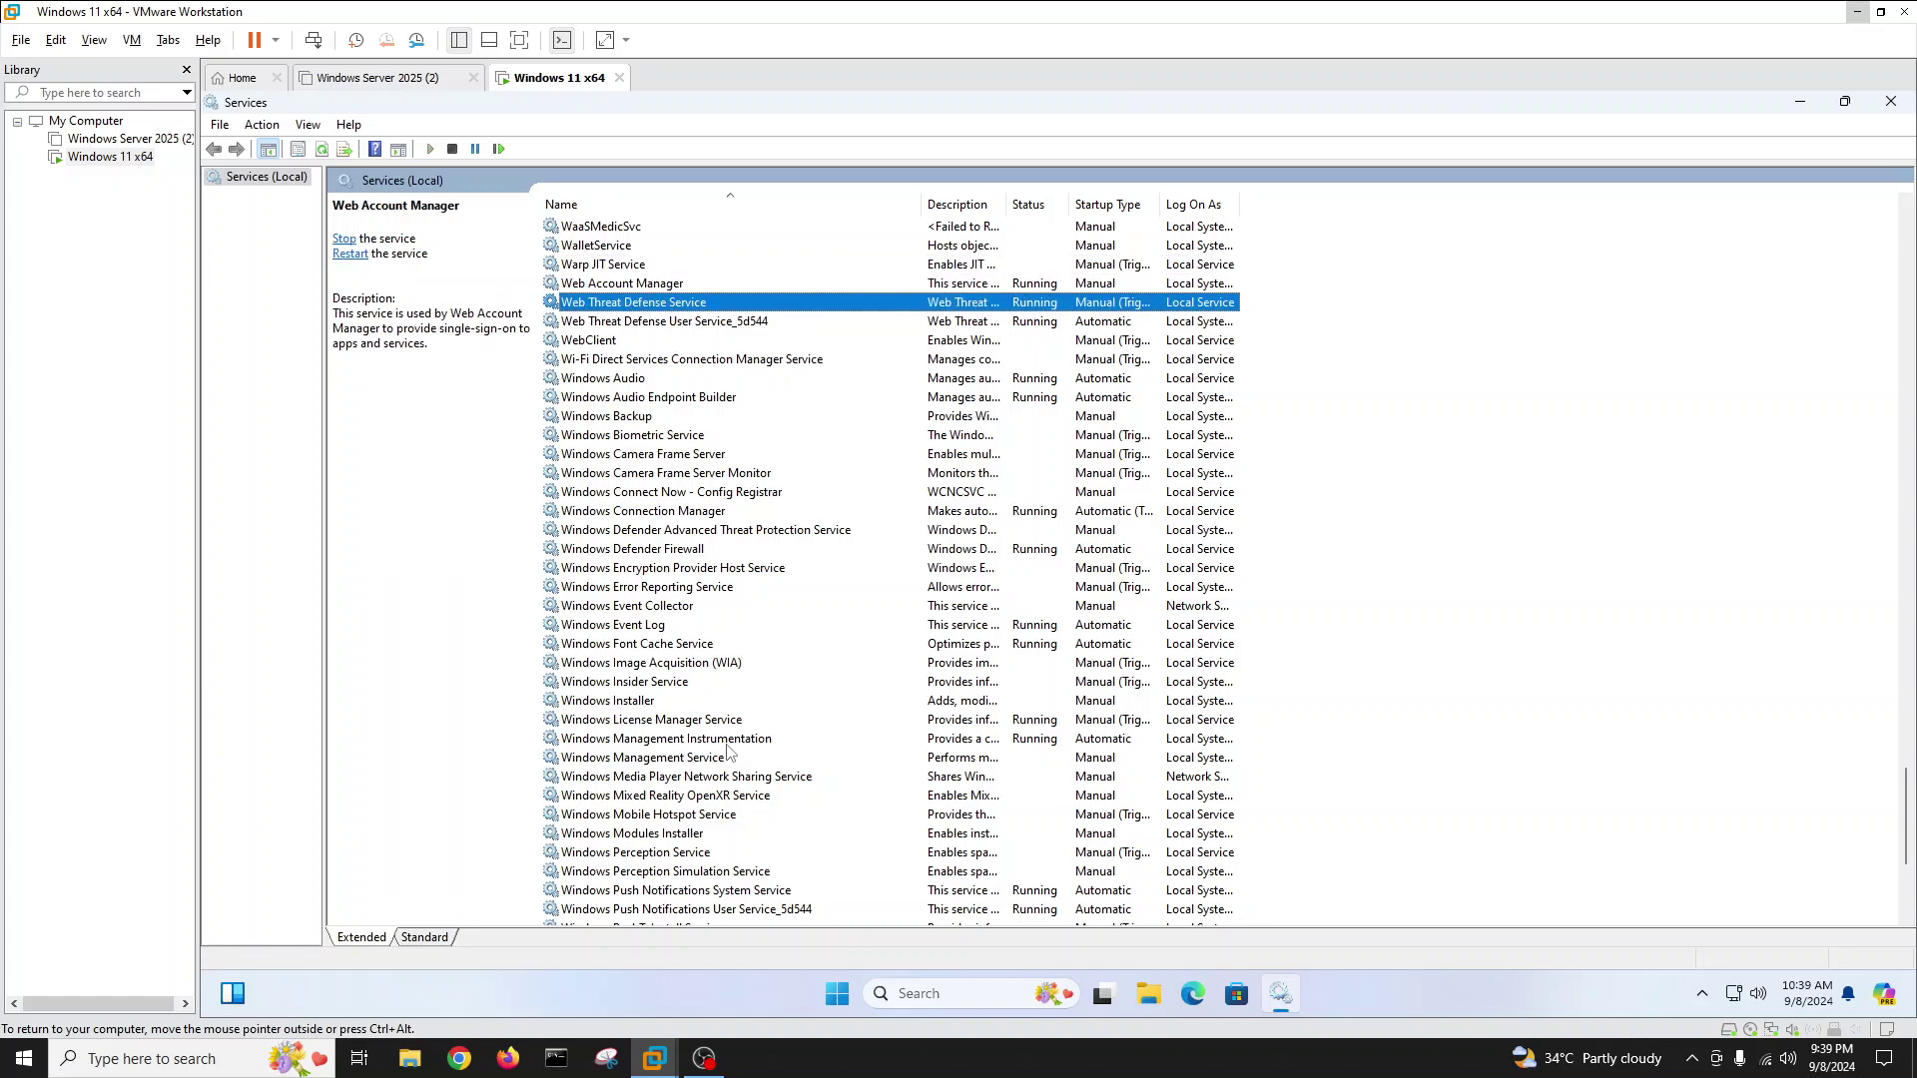
key("Down")
key("Down")
scroll(678, 685, "down", 5)
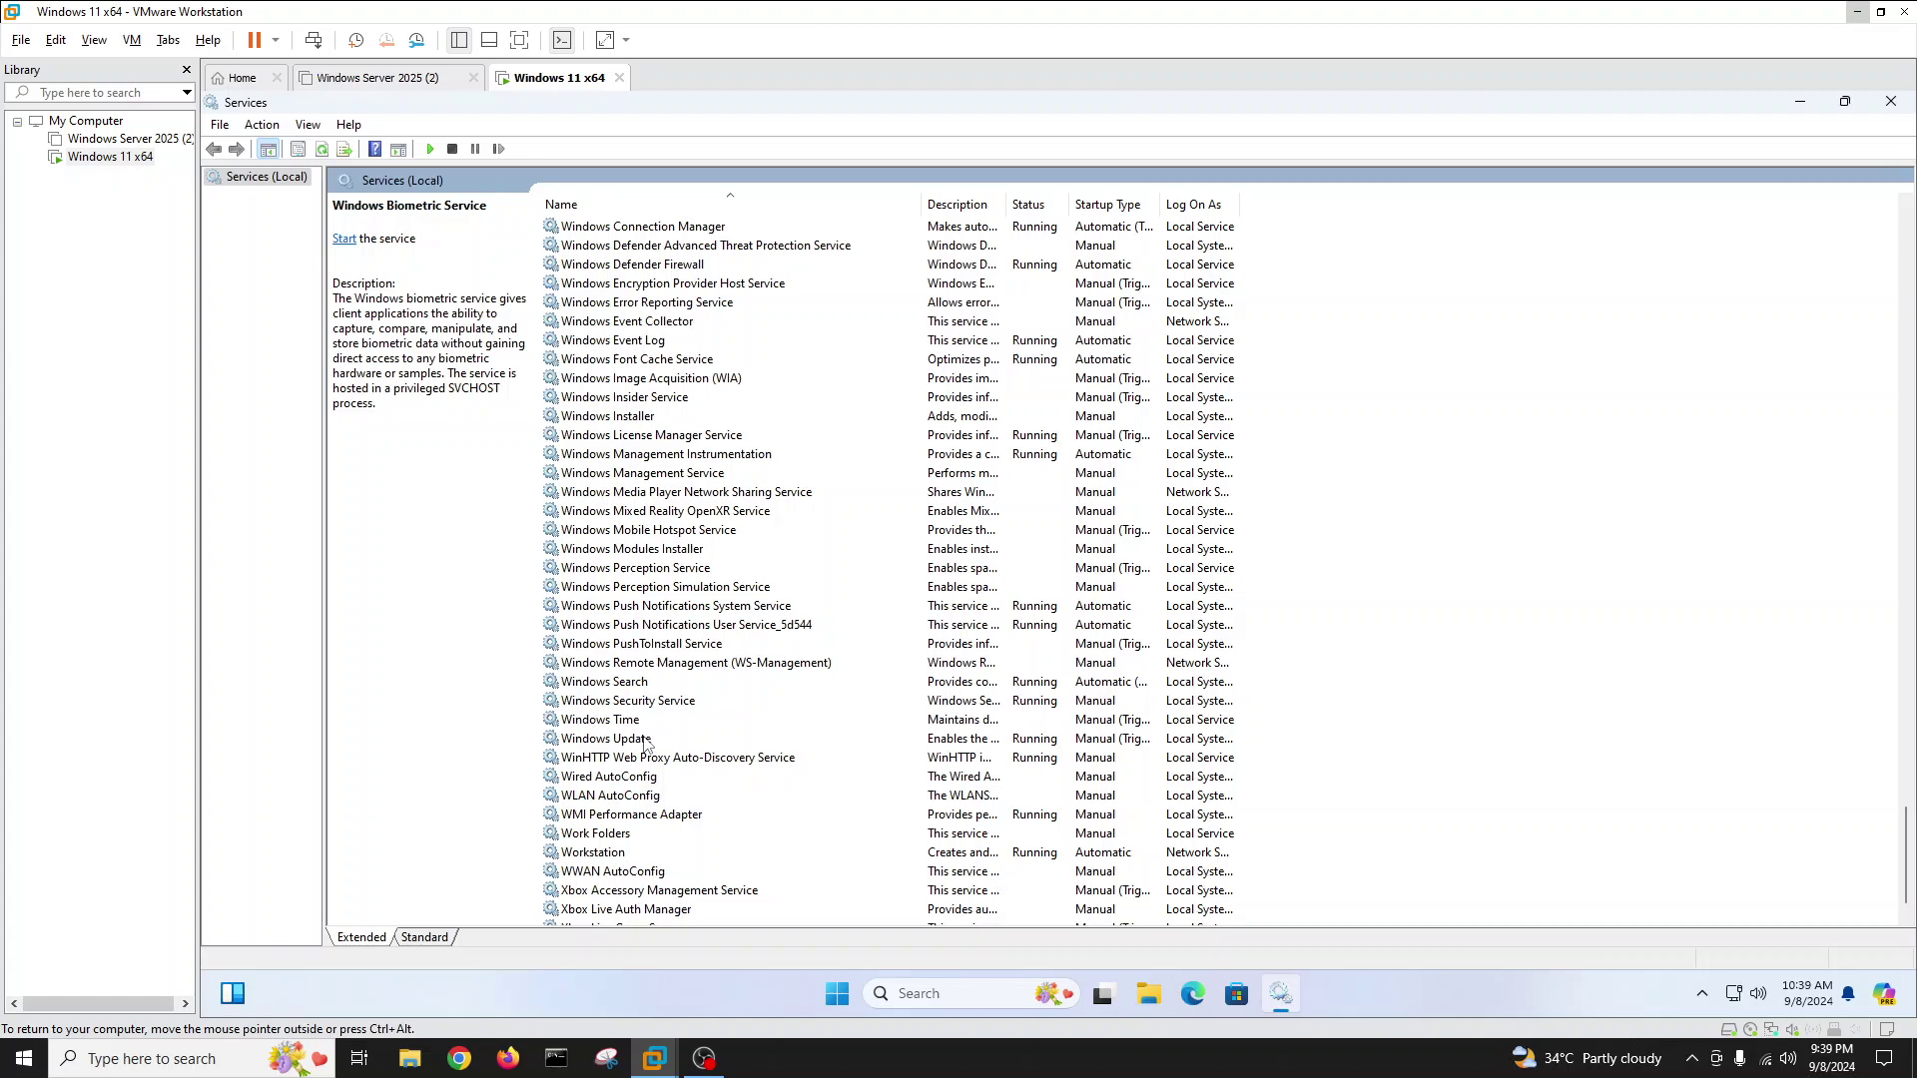
left_click(654, 738)
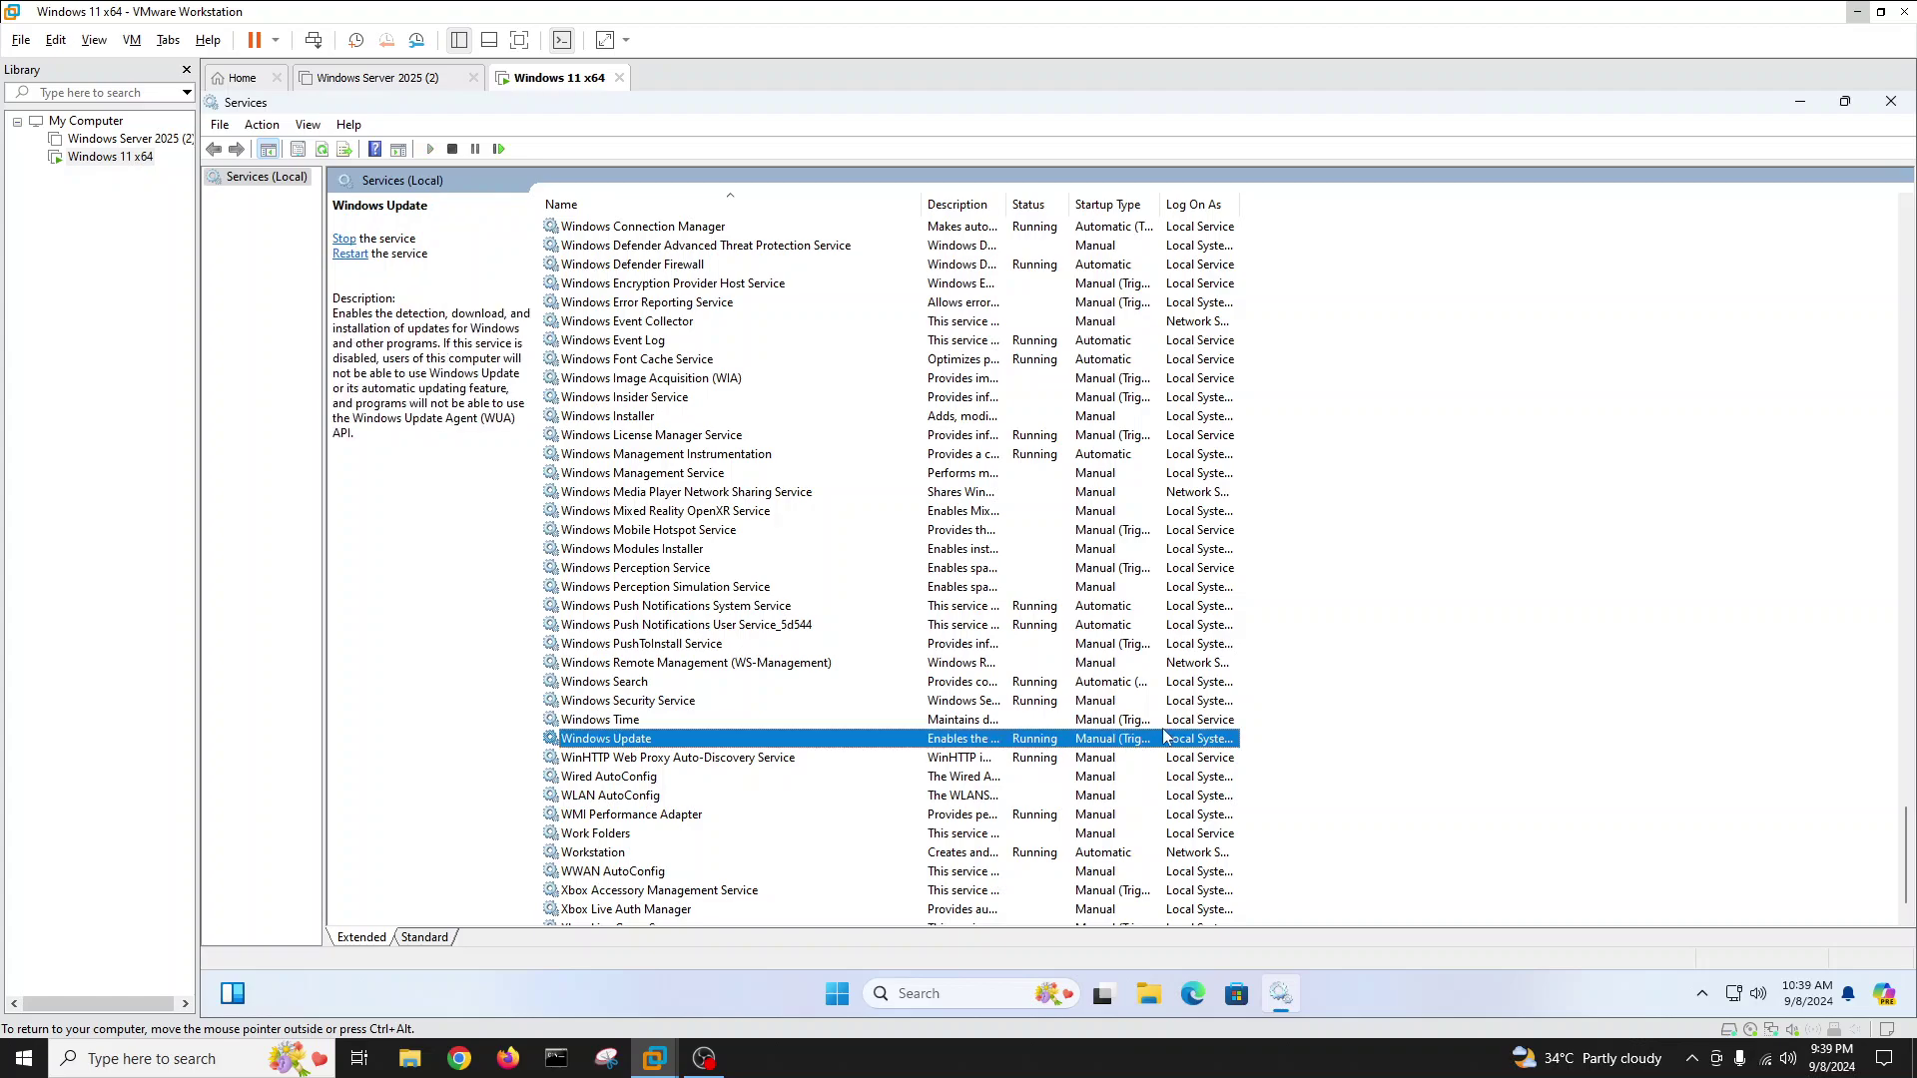
left_click_drag(1160, 205, 1279, 230)
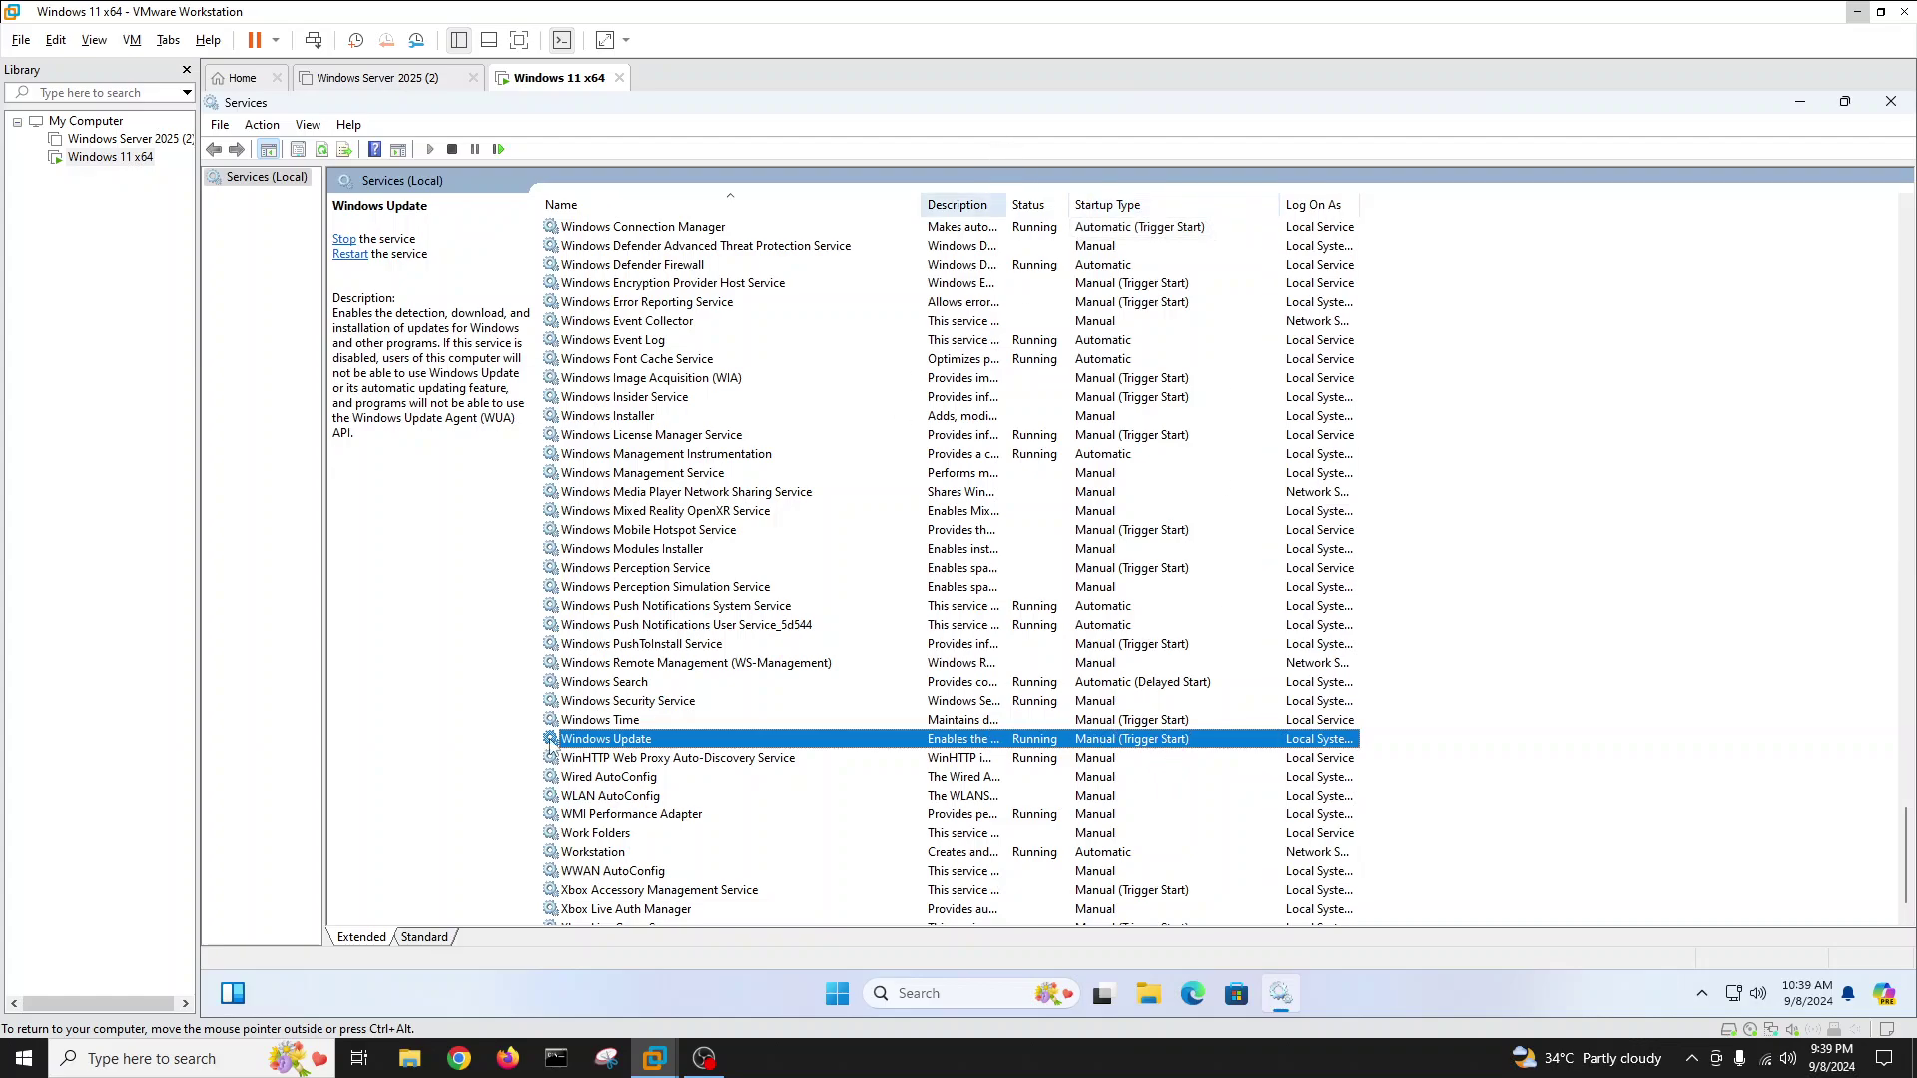
Step: Set the Windows Update service's startup type to Disabled and stop the service
double_click(637, 739)
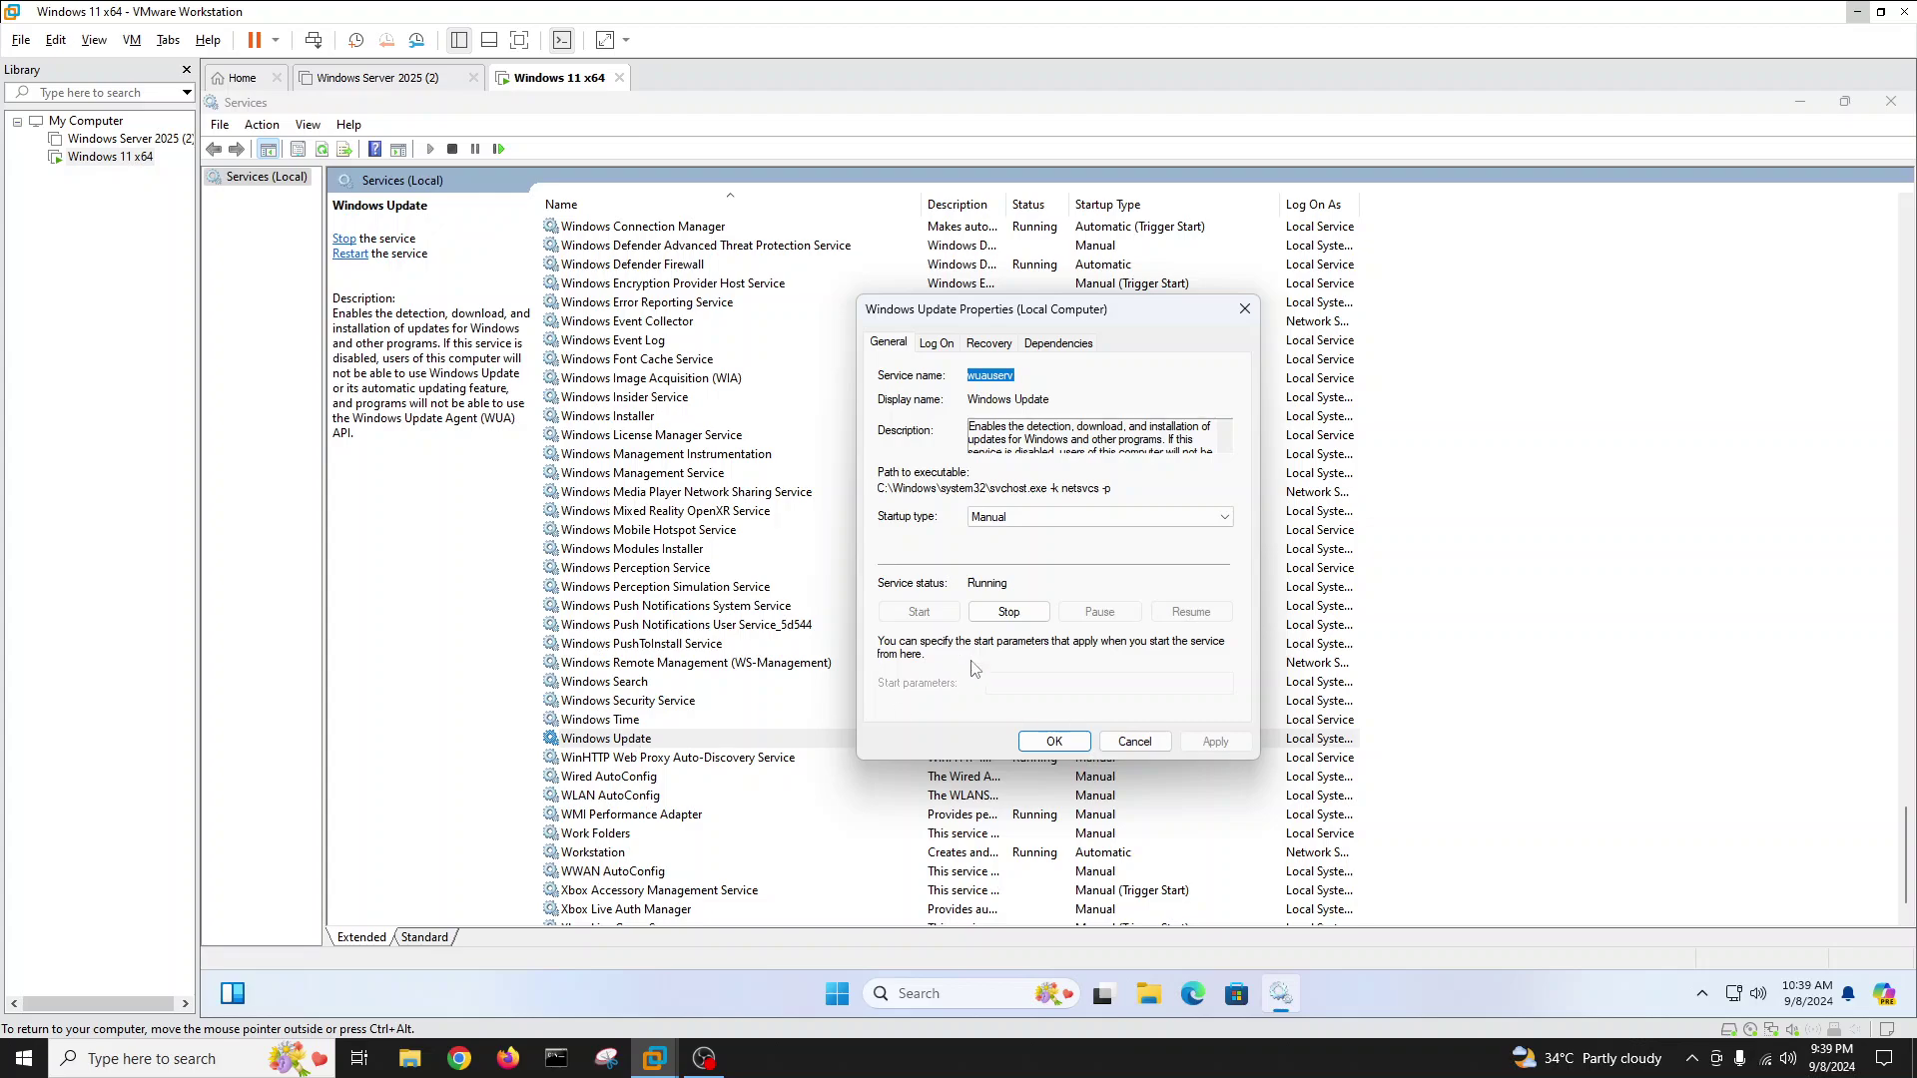
left_click(1038, 517)
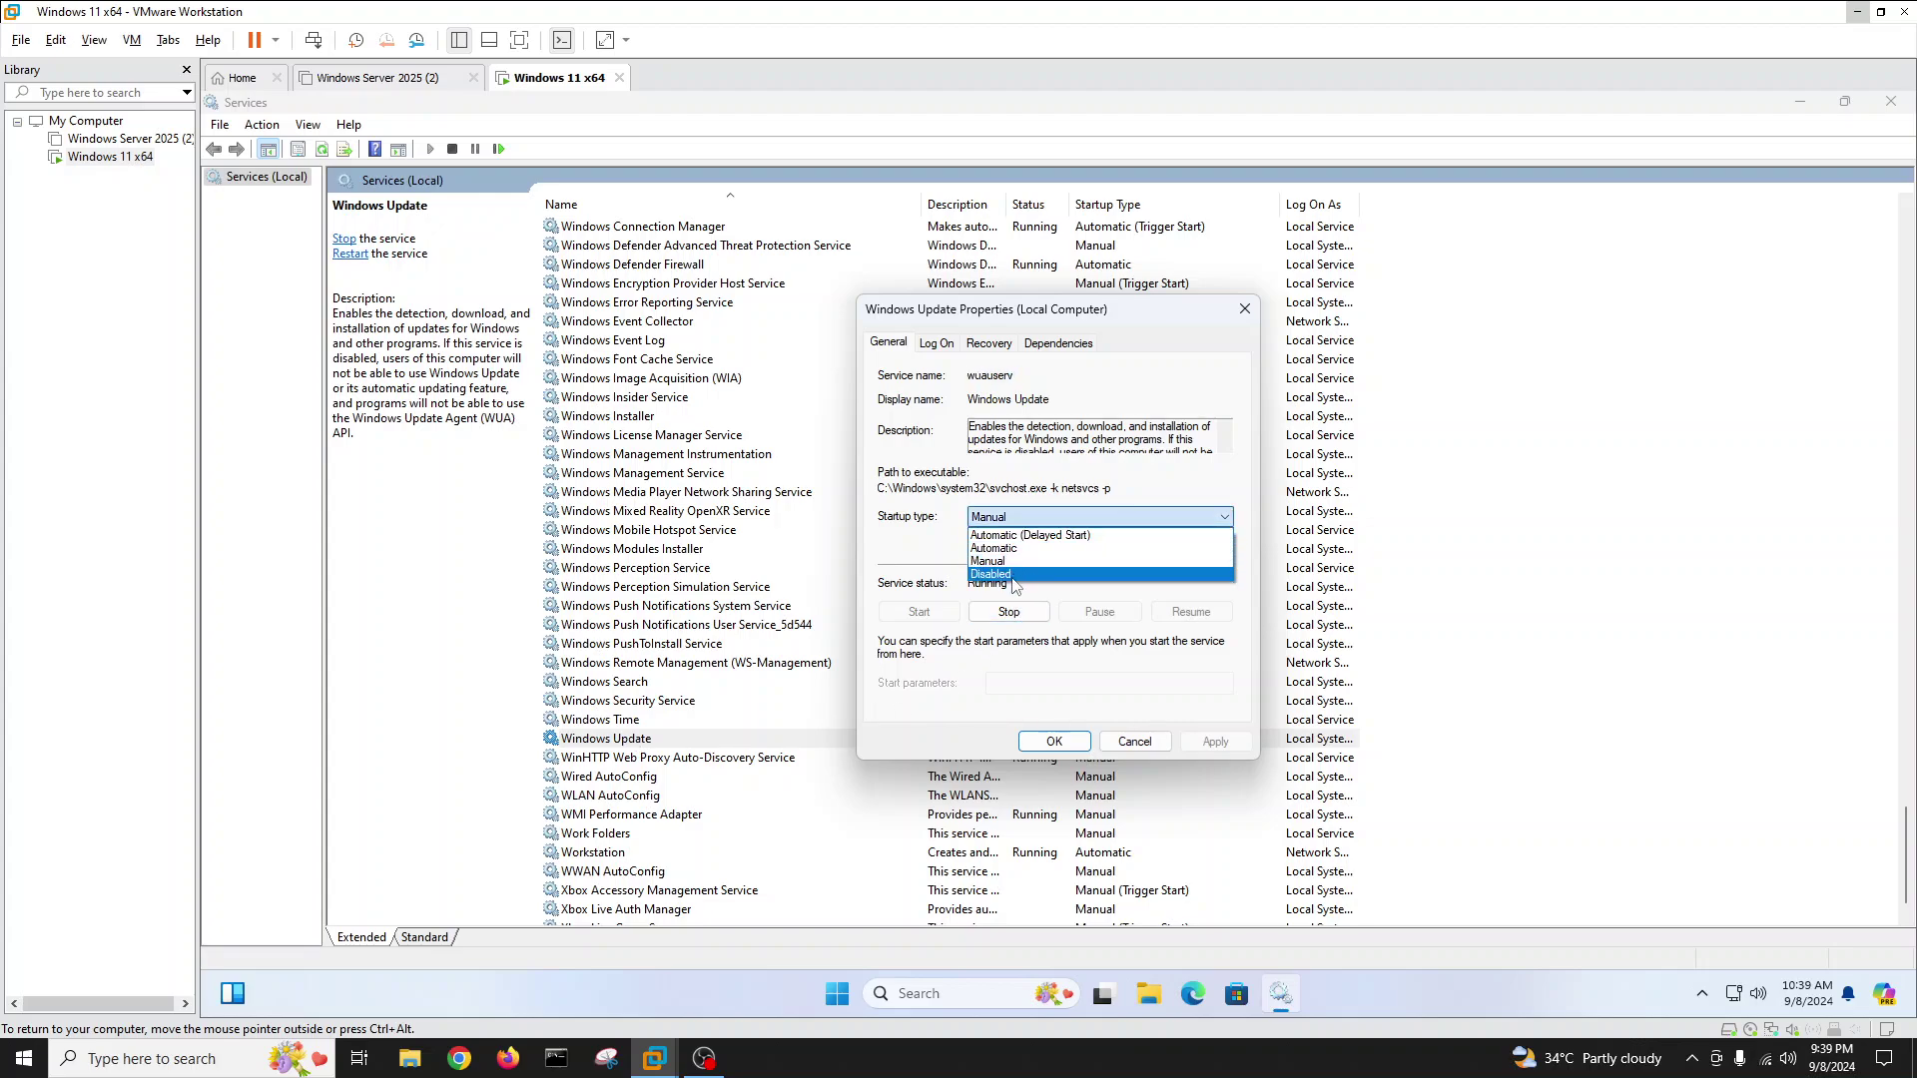
left_click(1016, 585)
left_click(1215, 744)
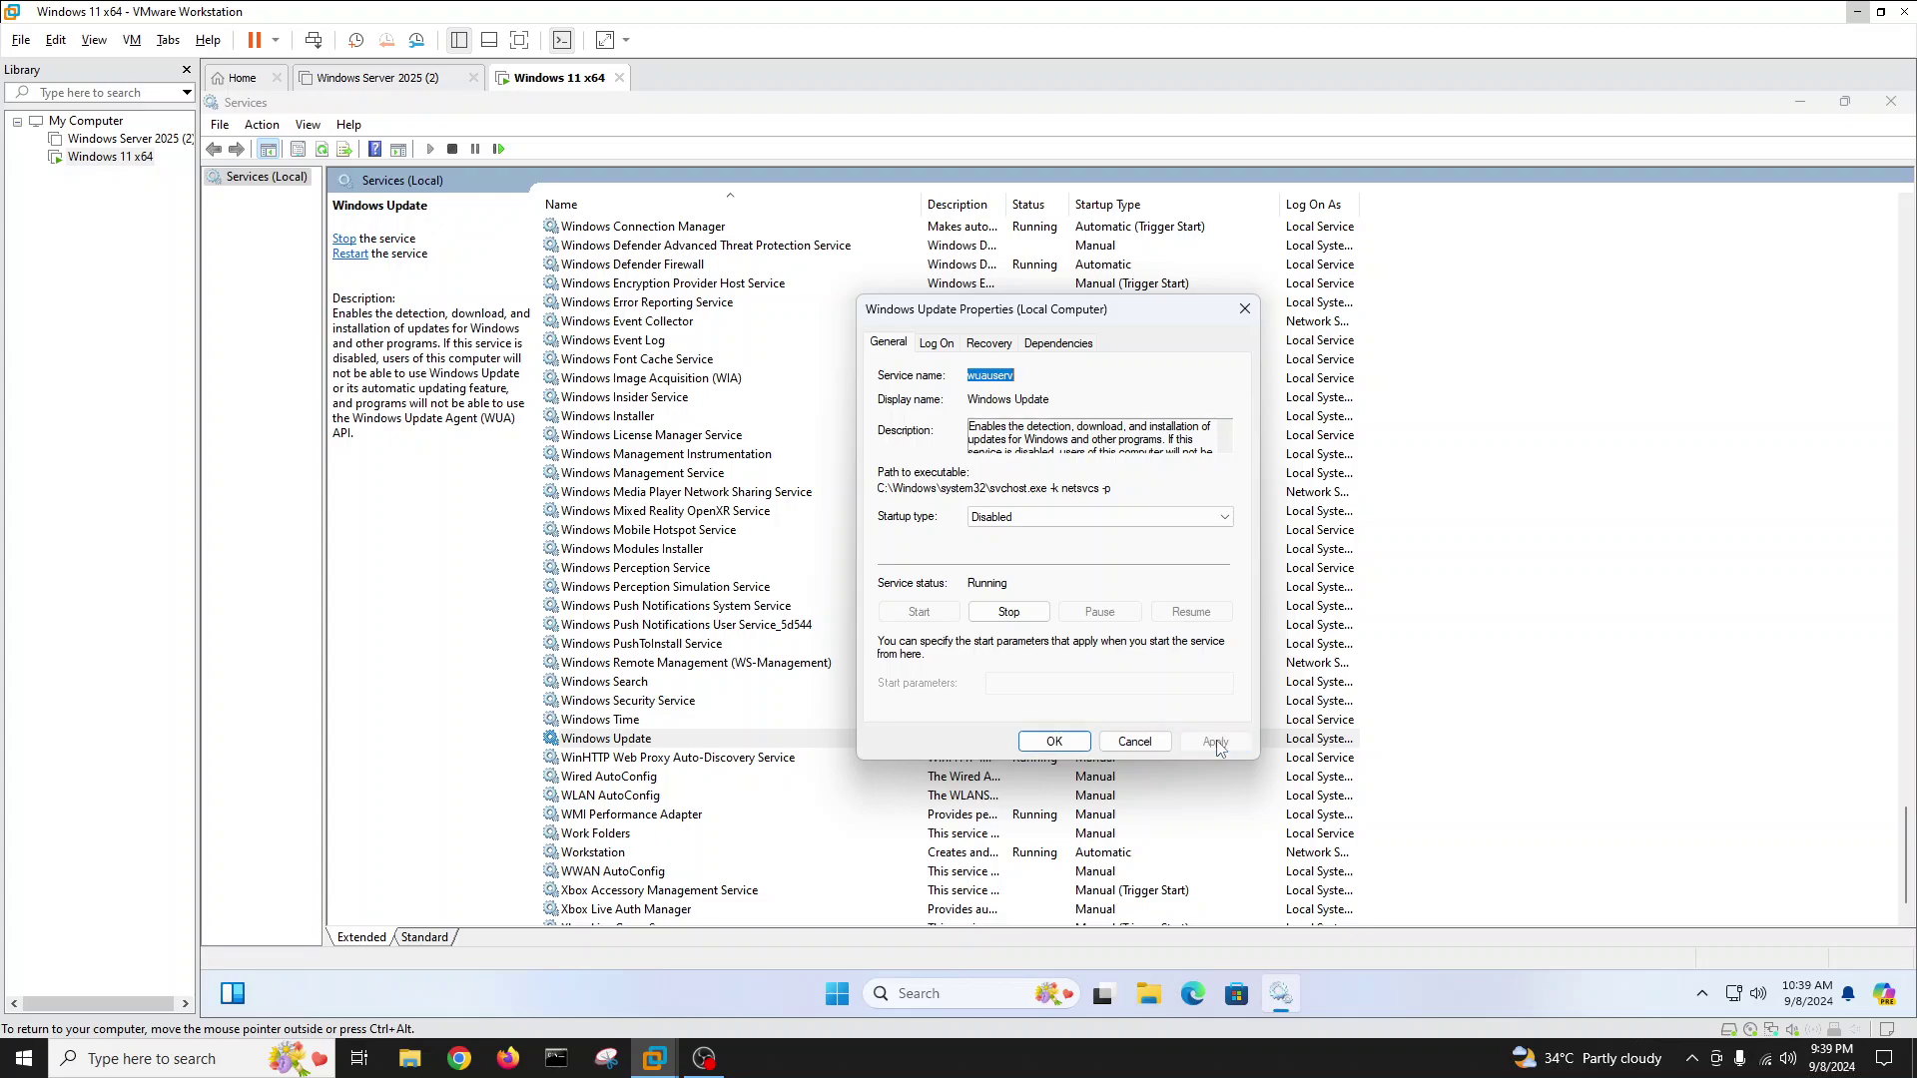
left_click(1008, 612)
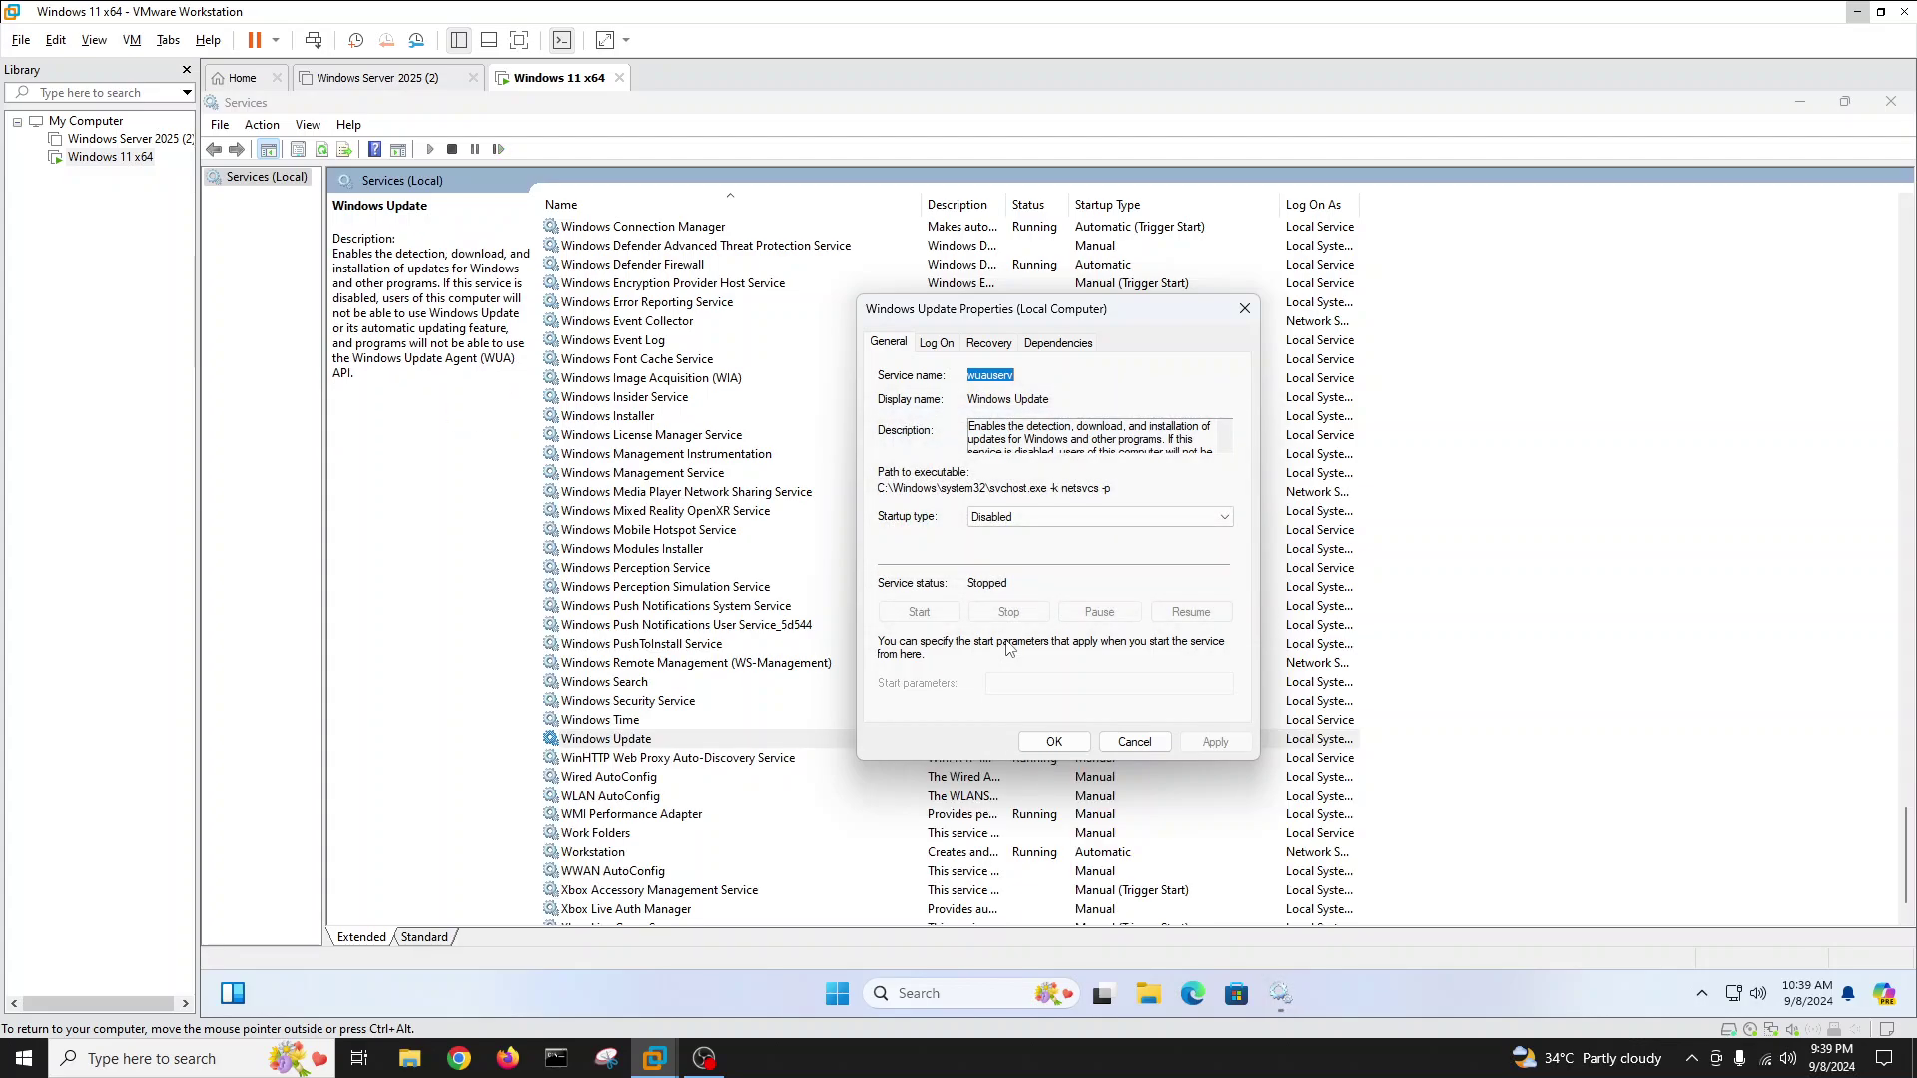
left_click(1048, 742)
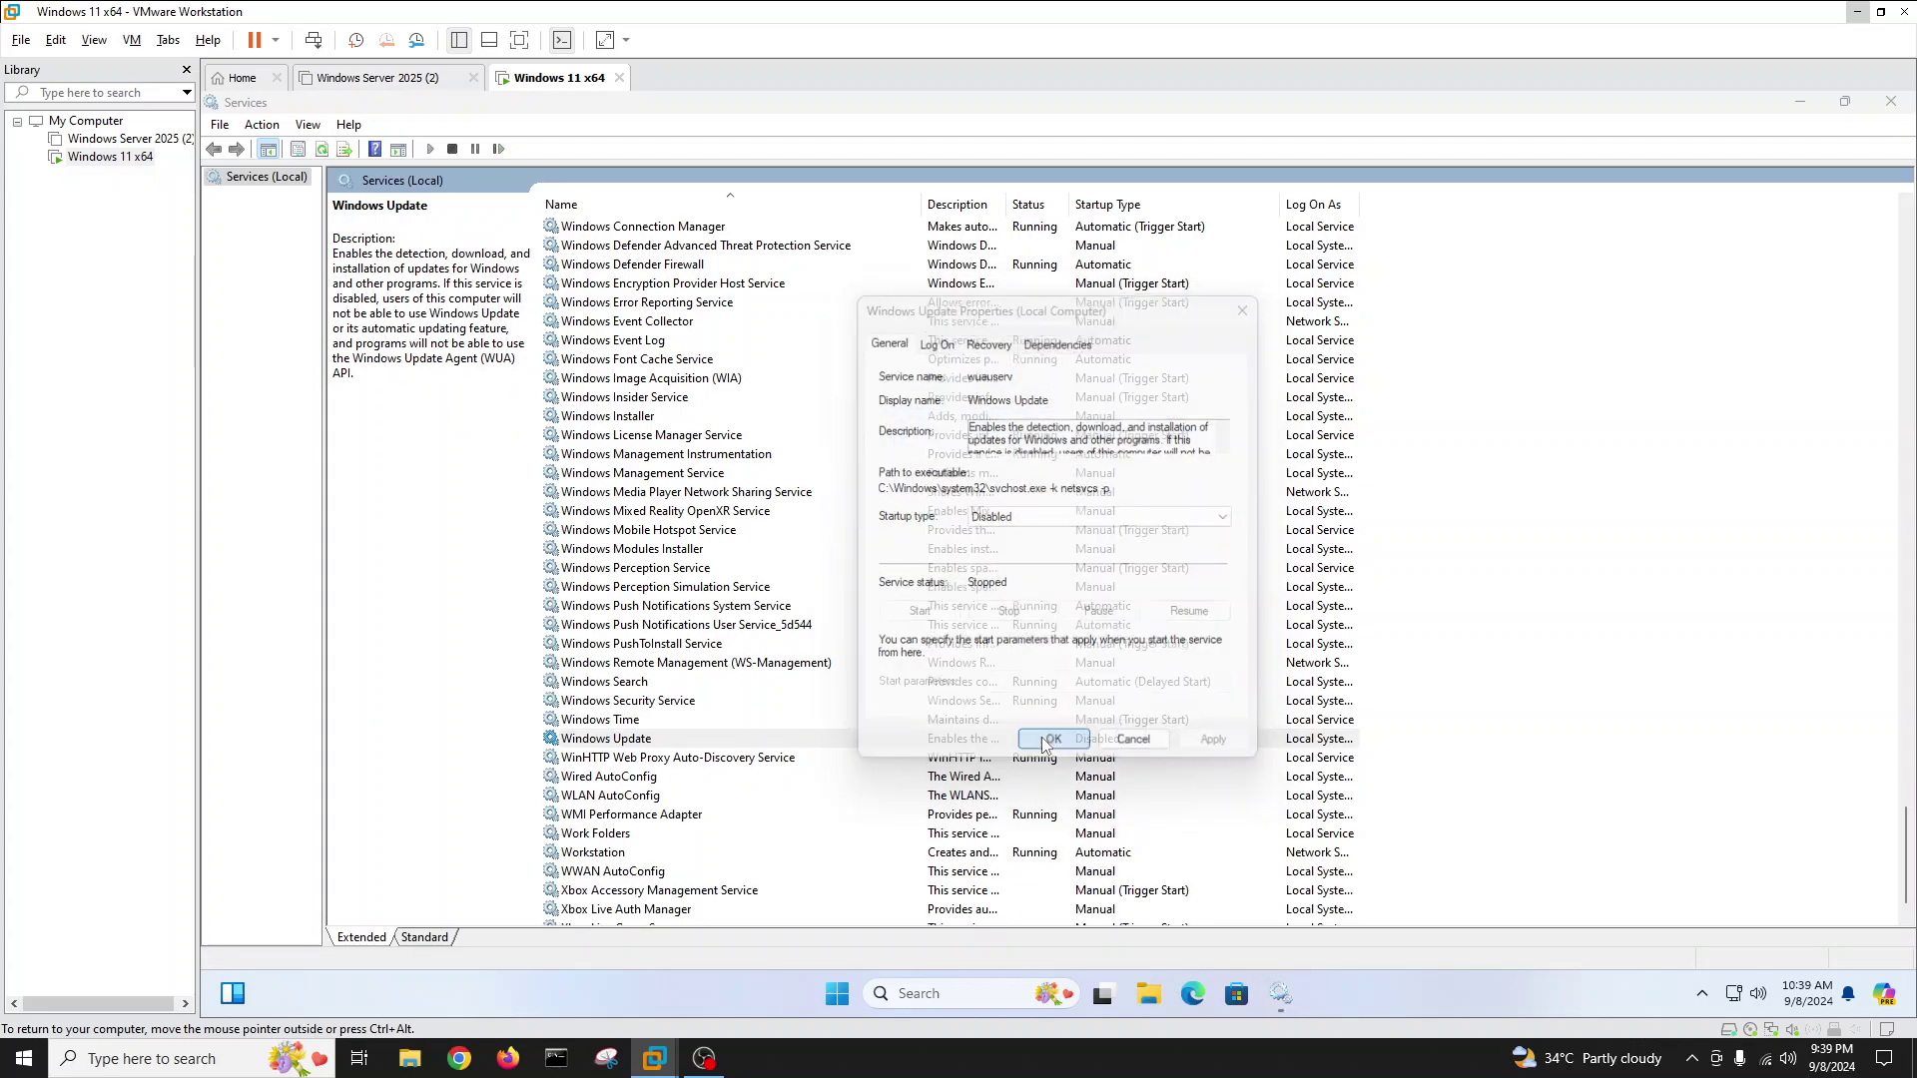
Step: Set the Windows Update service's first-failure recovery action to Take No Action and its fail count reset to 999 days, and close Services
double_click(639, 739)
left_click(989, 343)
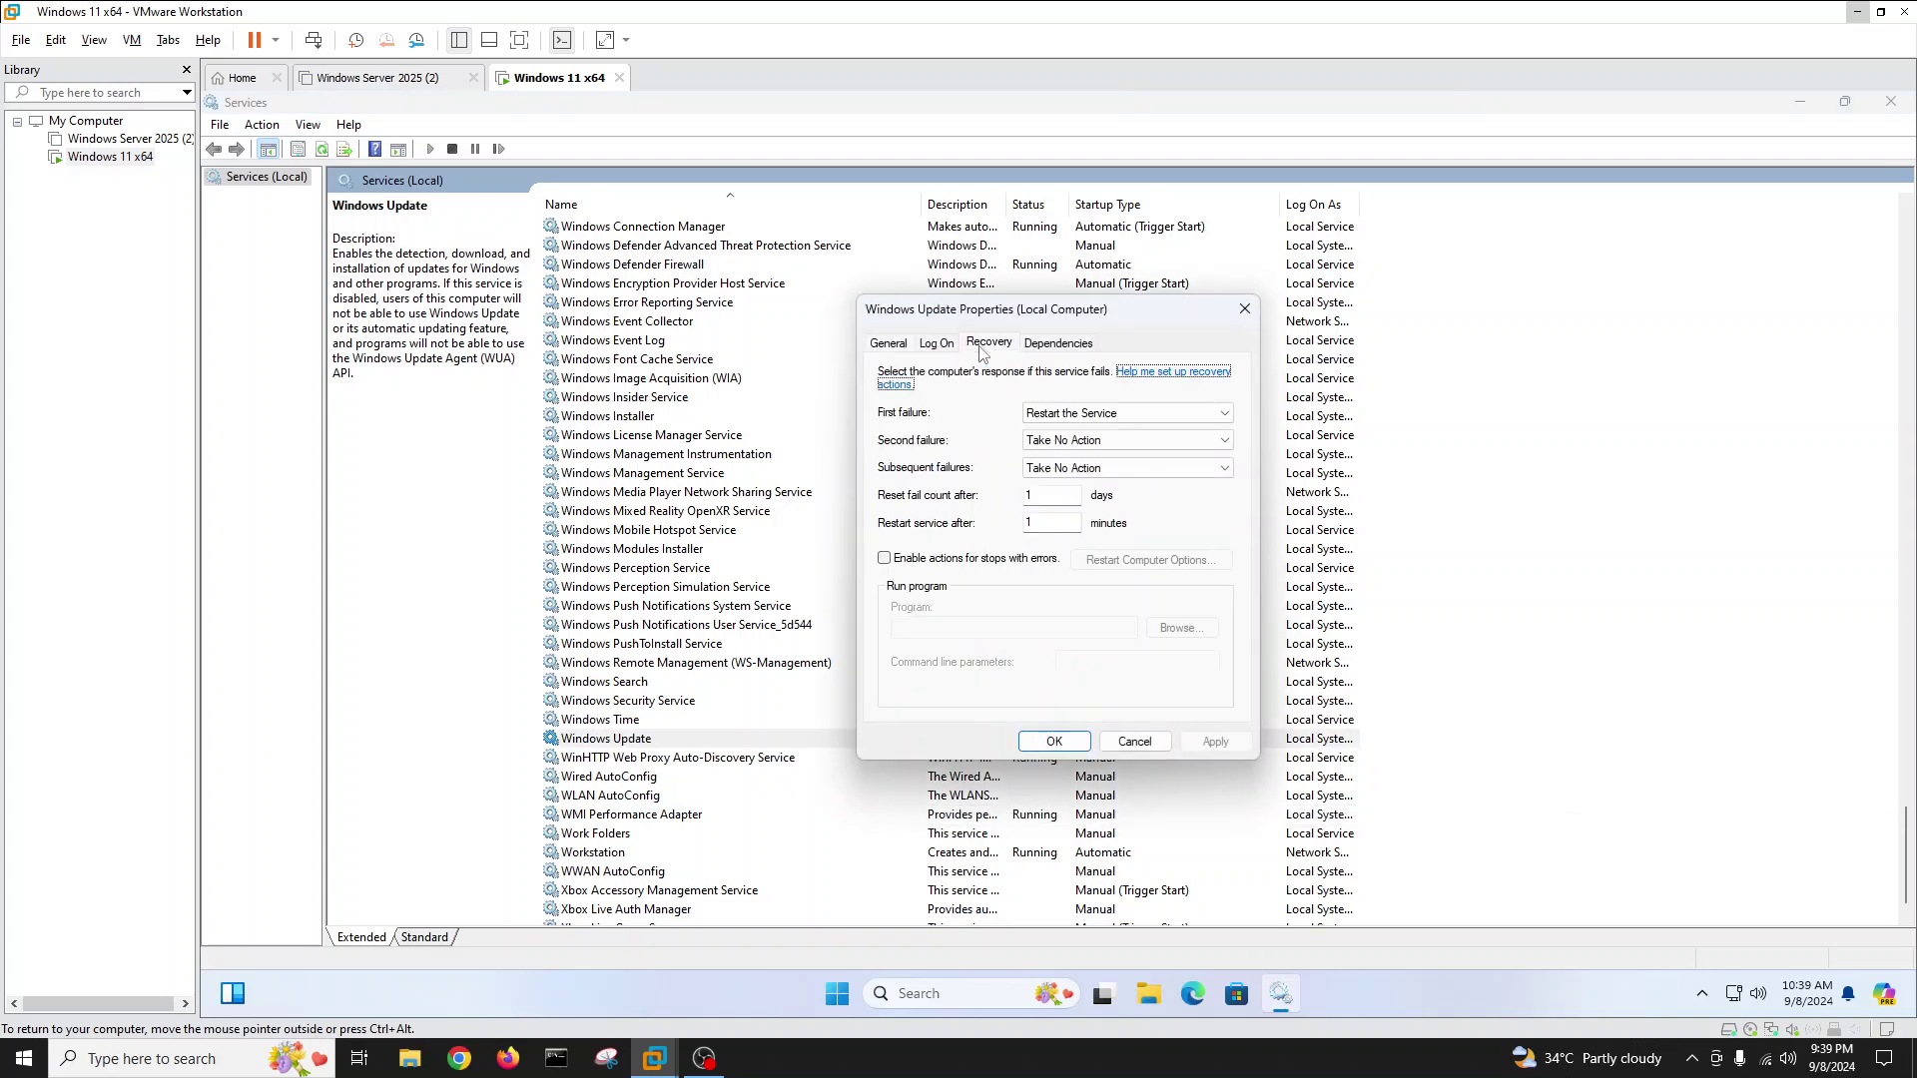
left_click(1071, 413)
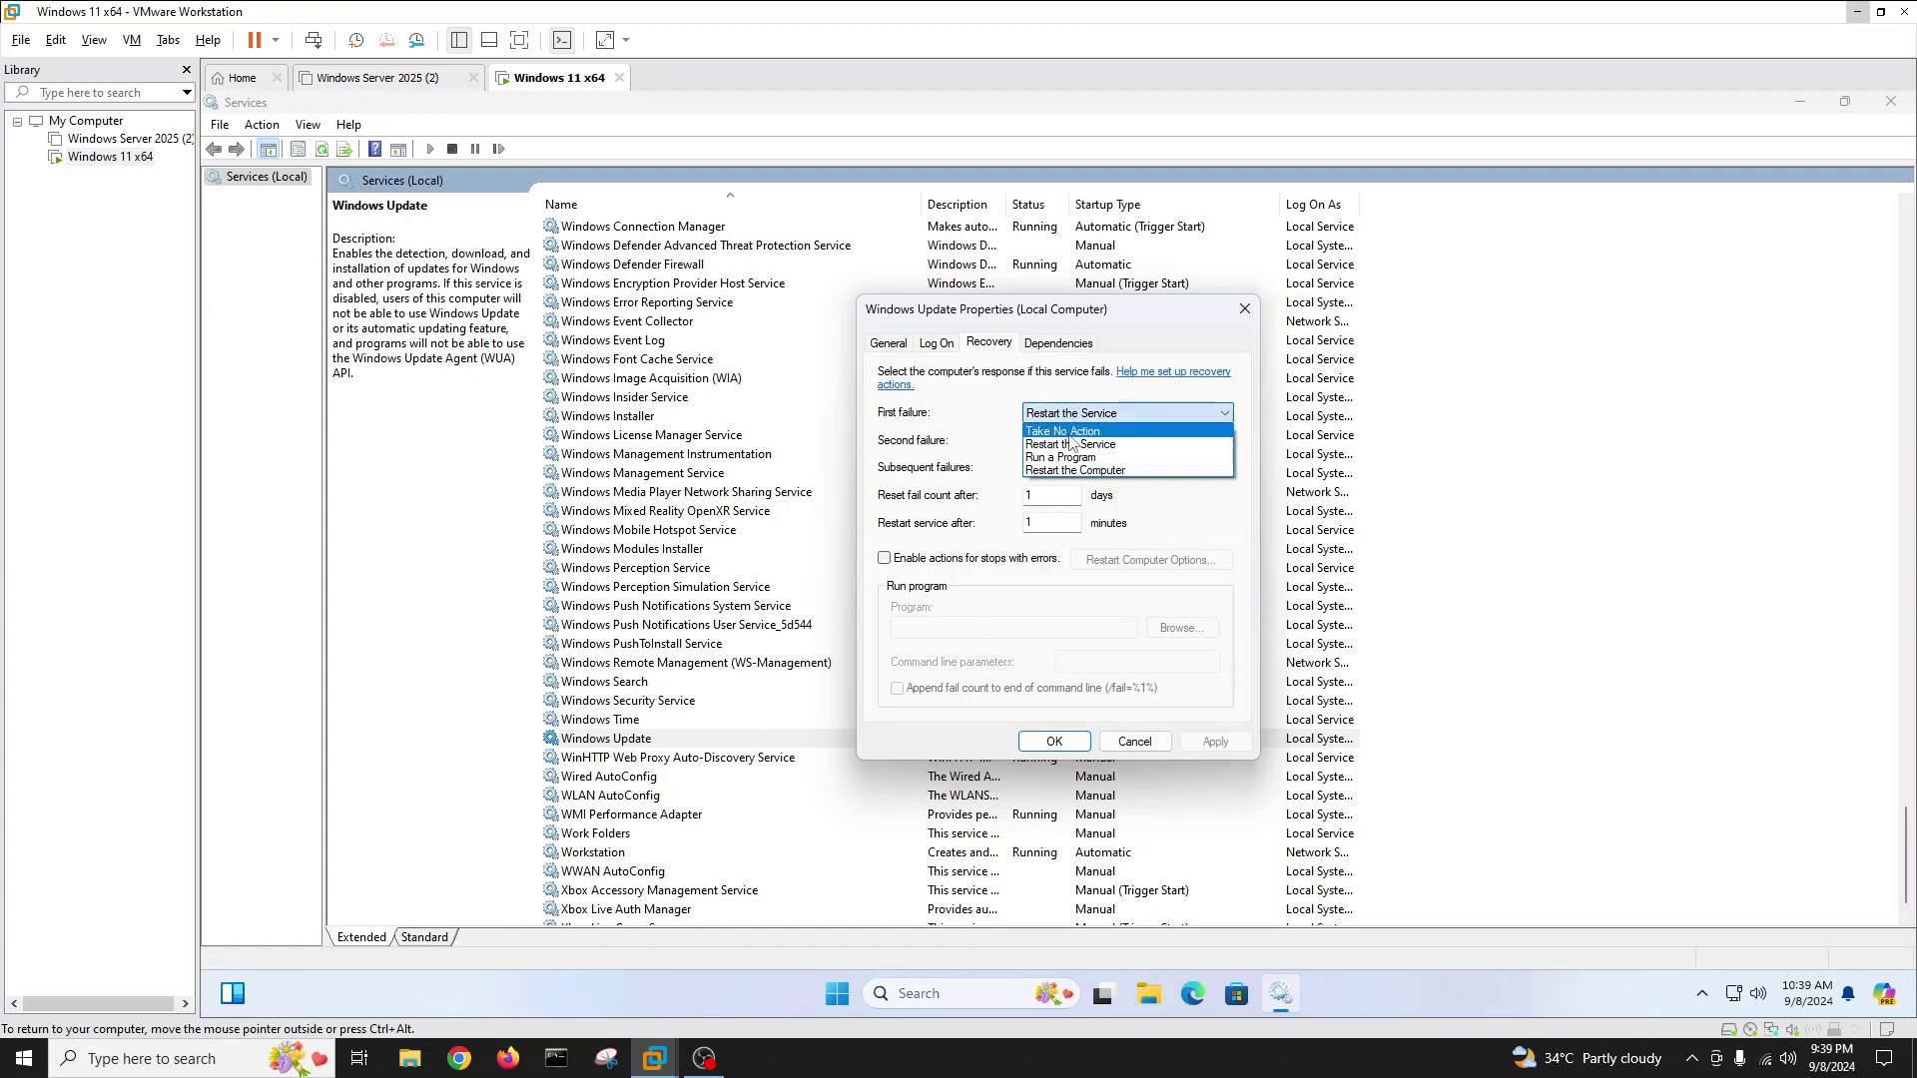
left_click(1070, 435)
key("Tab")
key("Tab")
key("Tab")
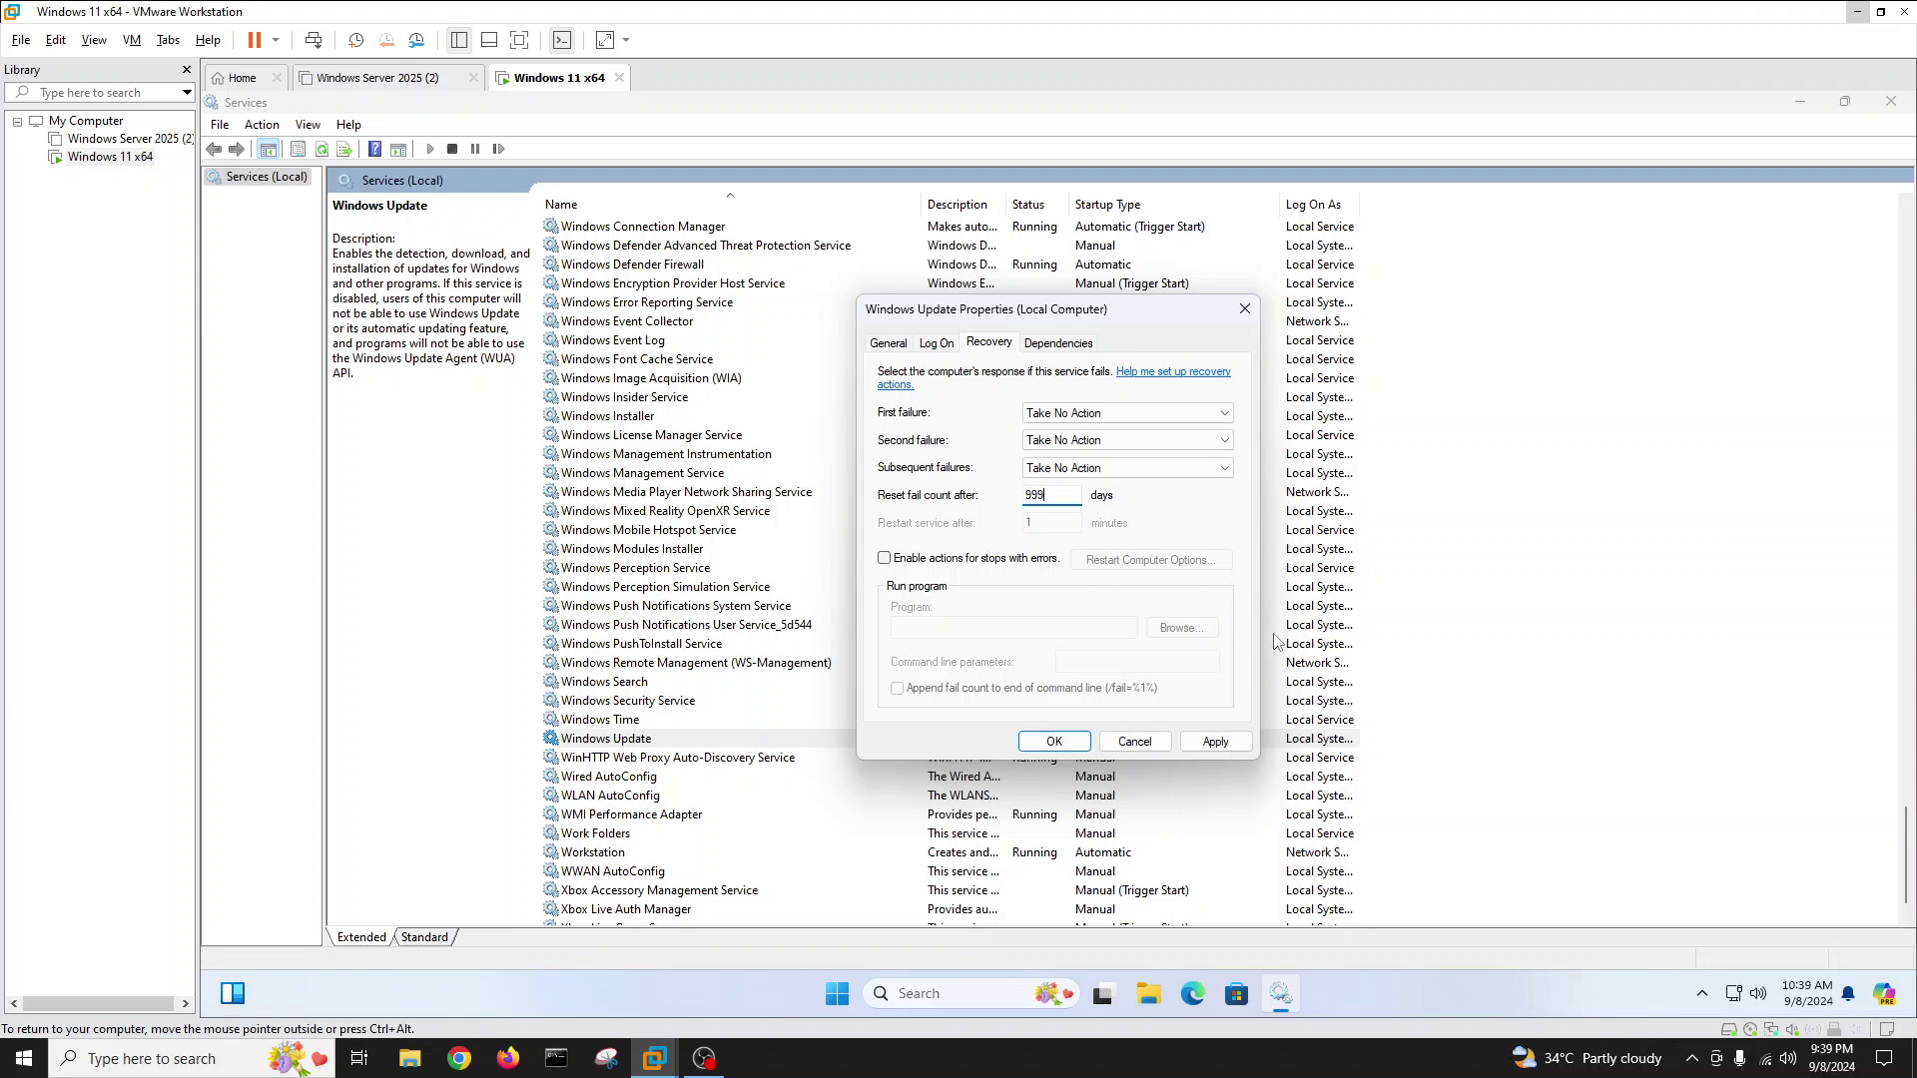
left_click(1216, 739)
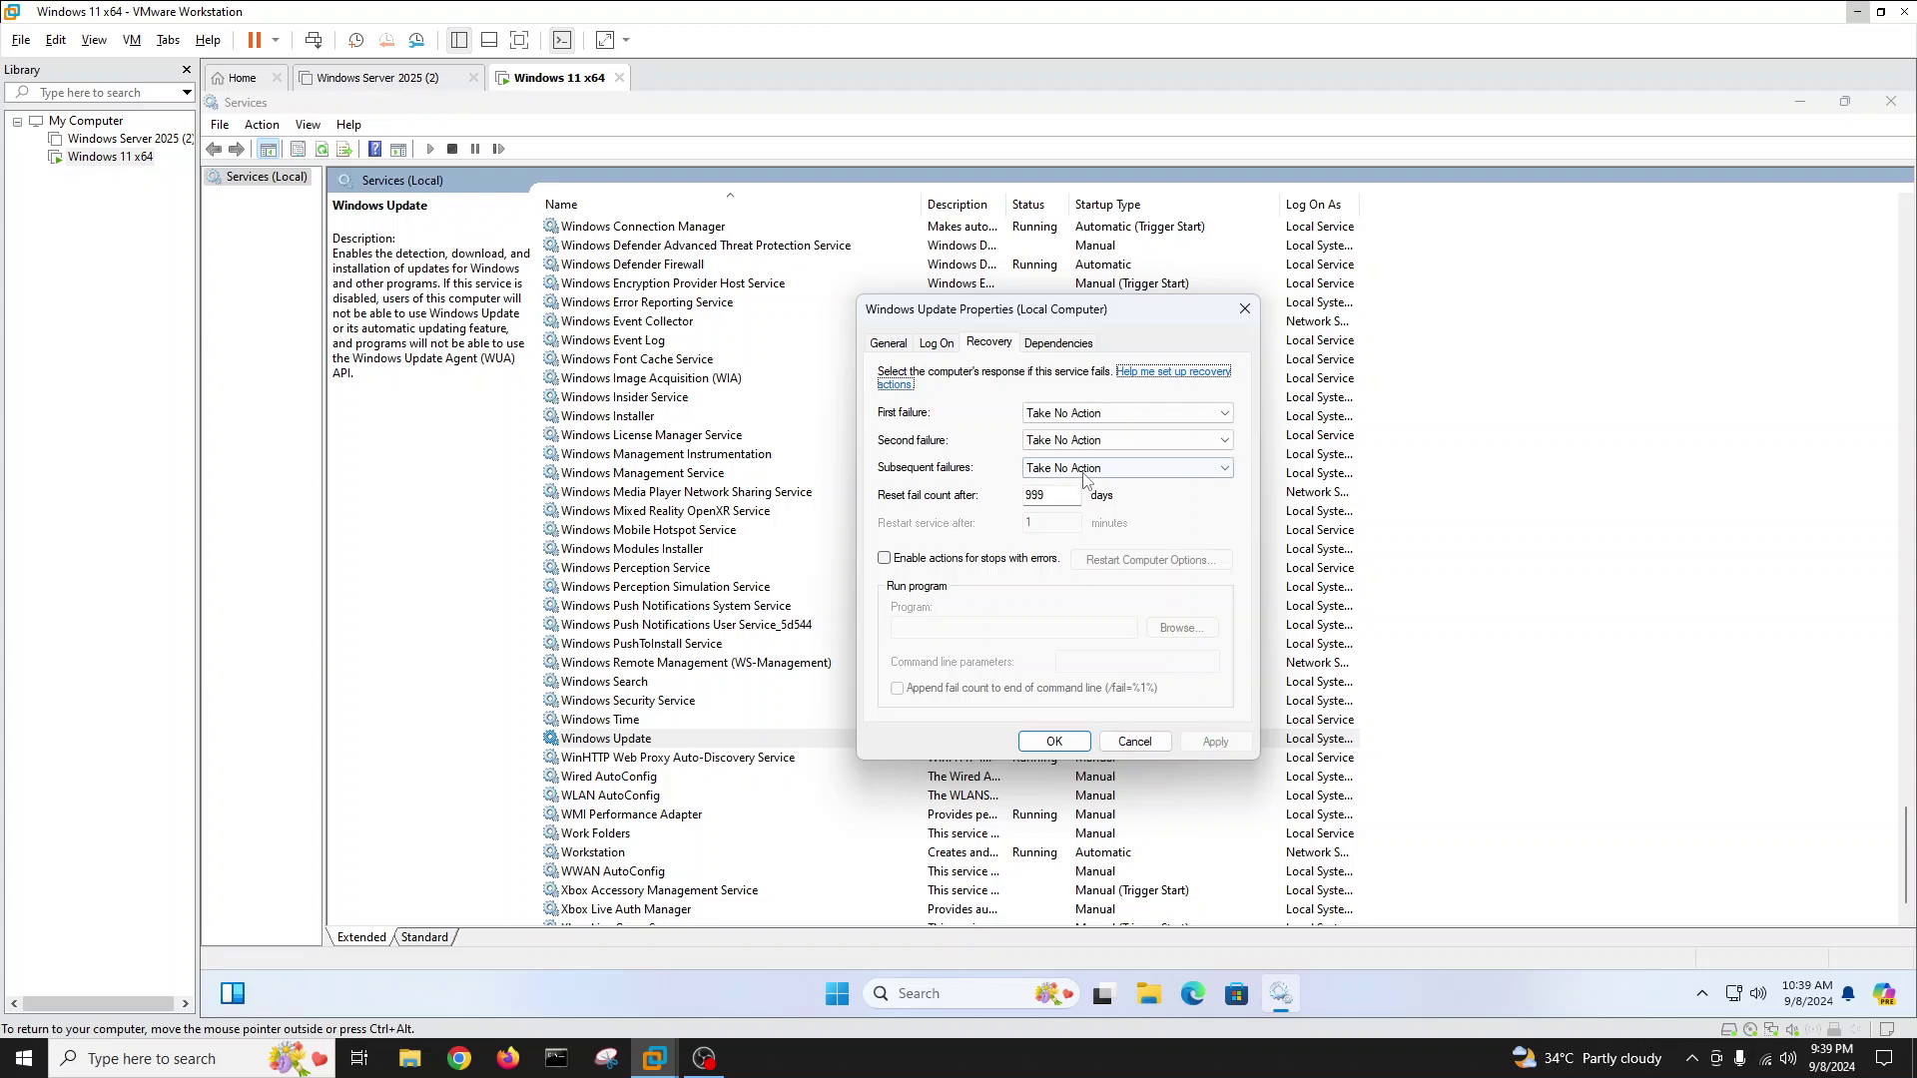
left_click(1054, 741)
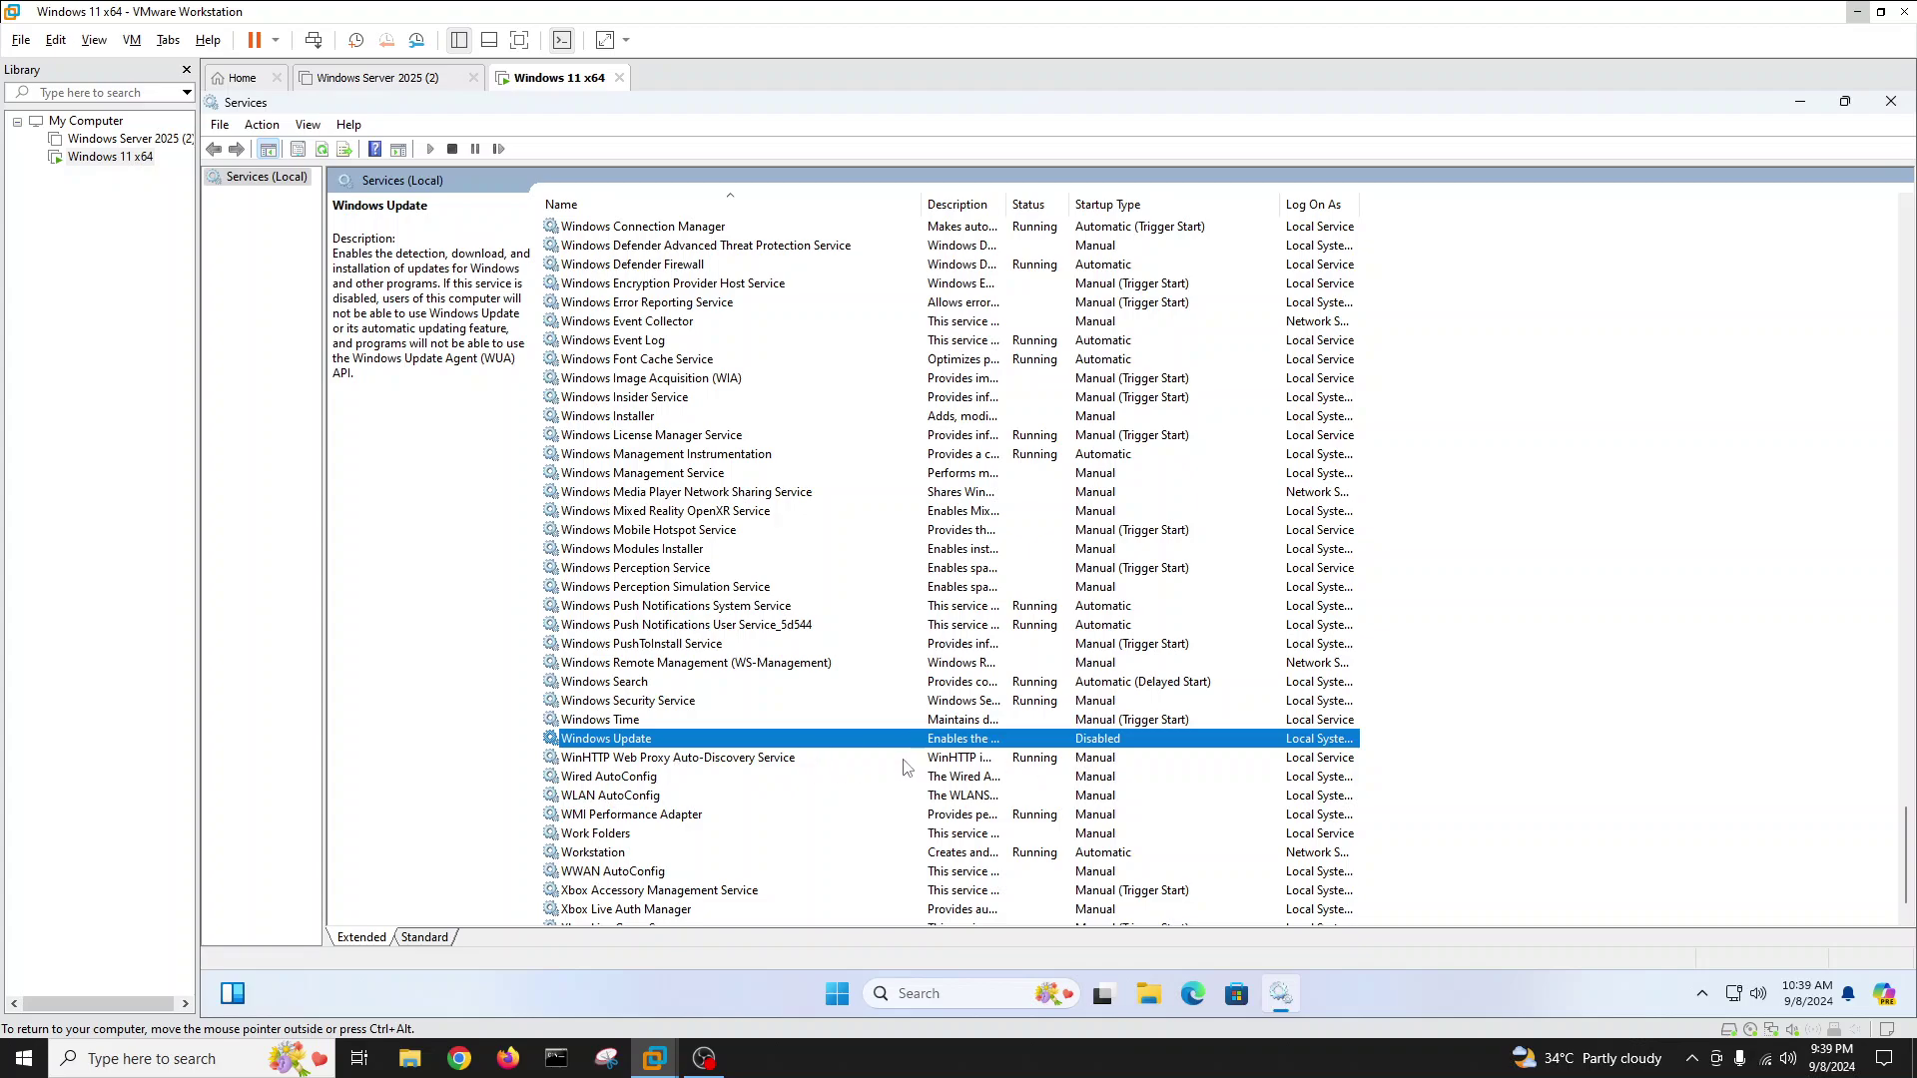
left_click(321, 150)
left_click(1888, 103)
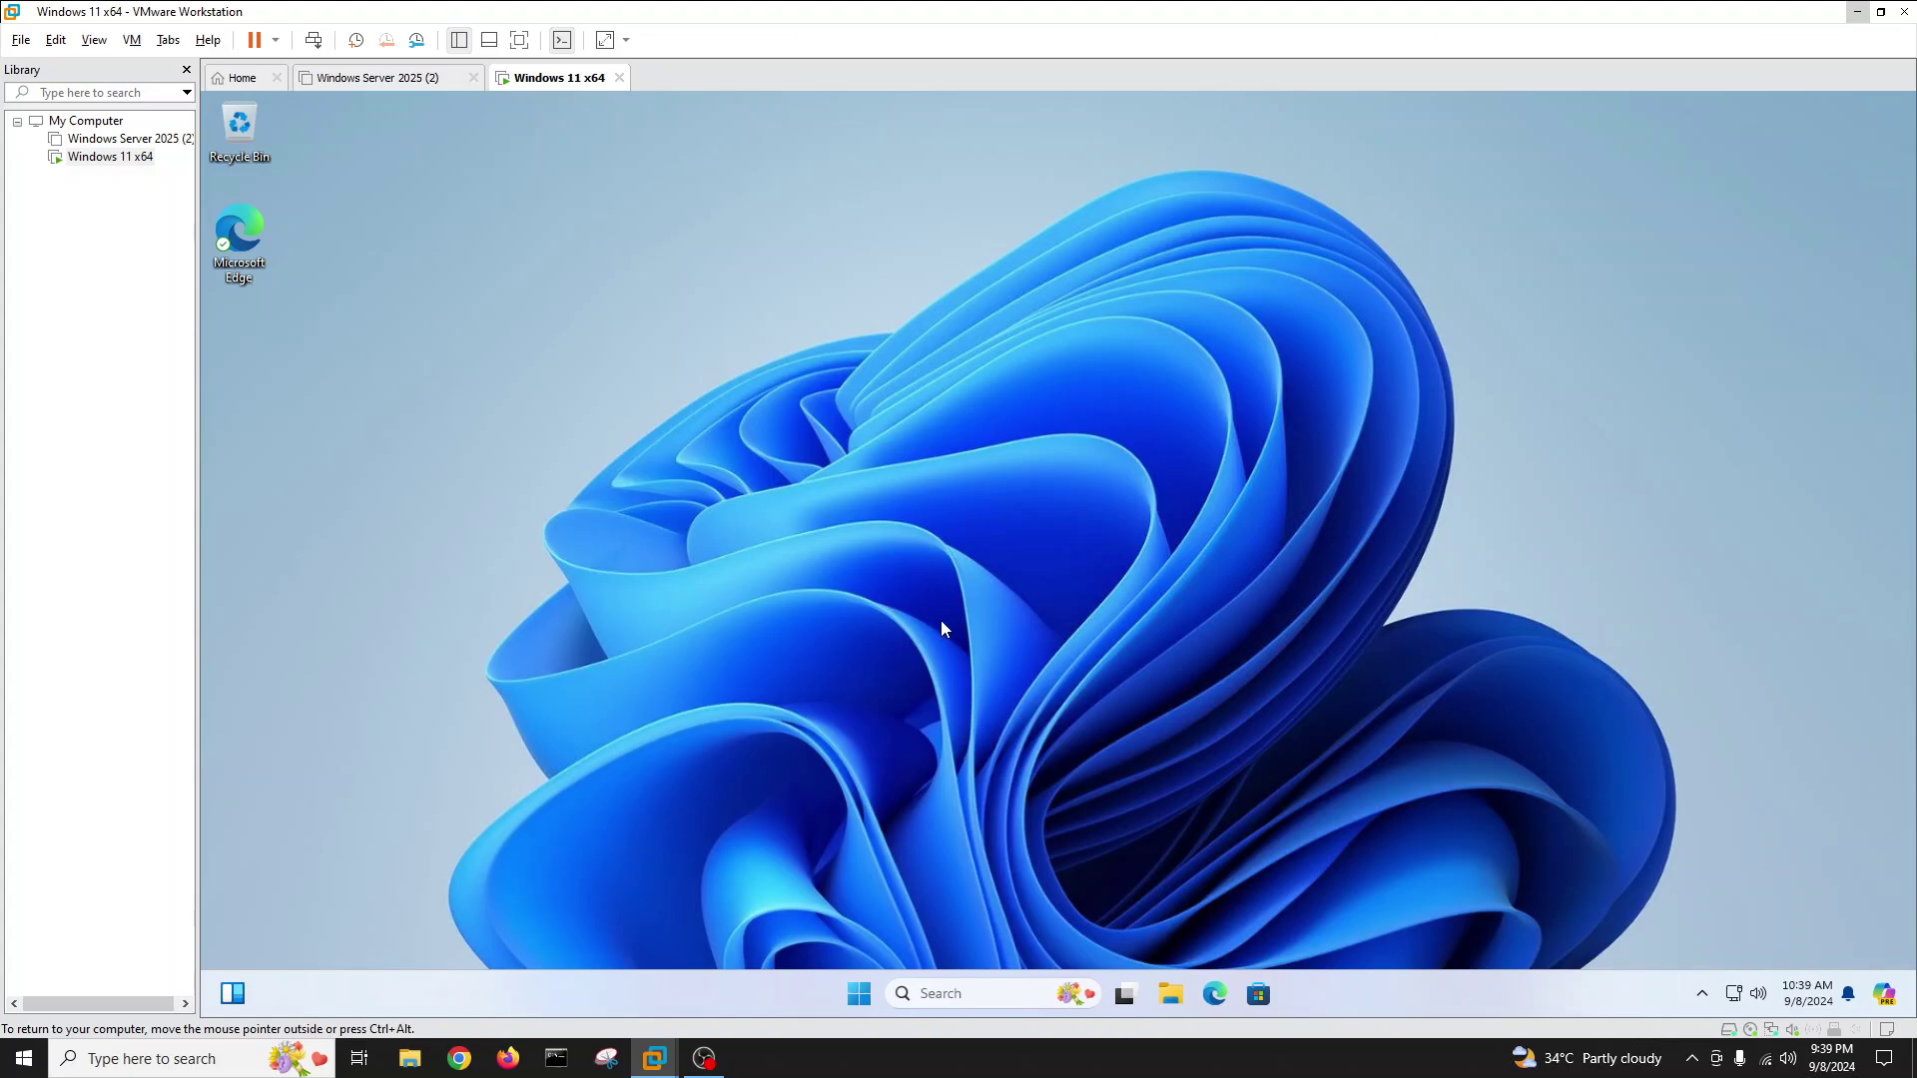
Step: Search for "group", open the Local Group Policy Editor maximized and widen its policy tree
left_click(934, 995)
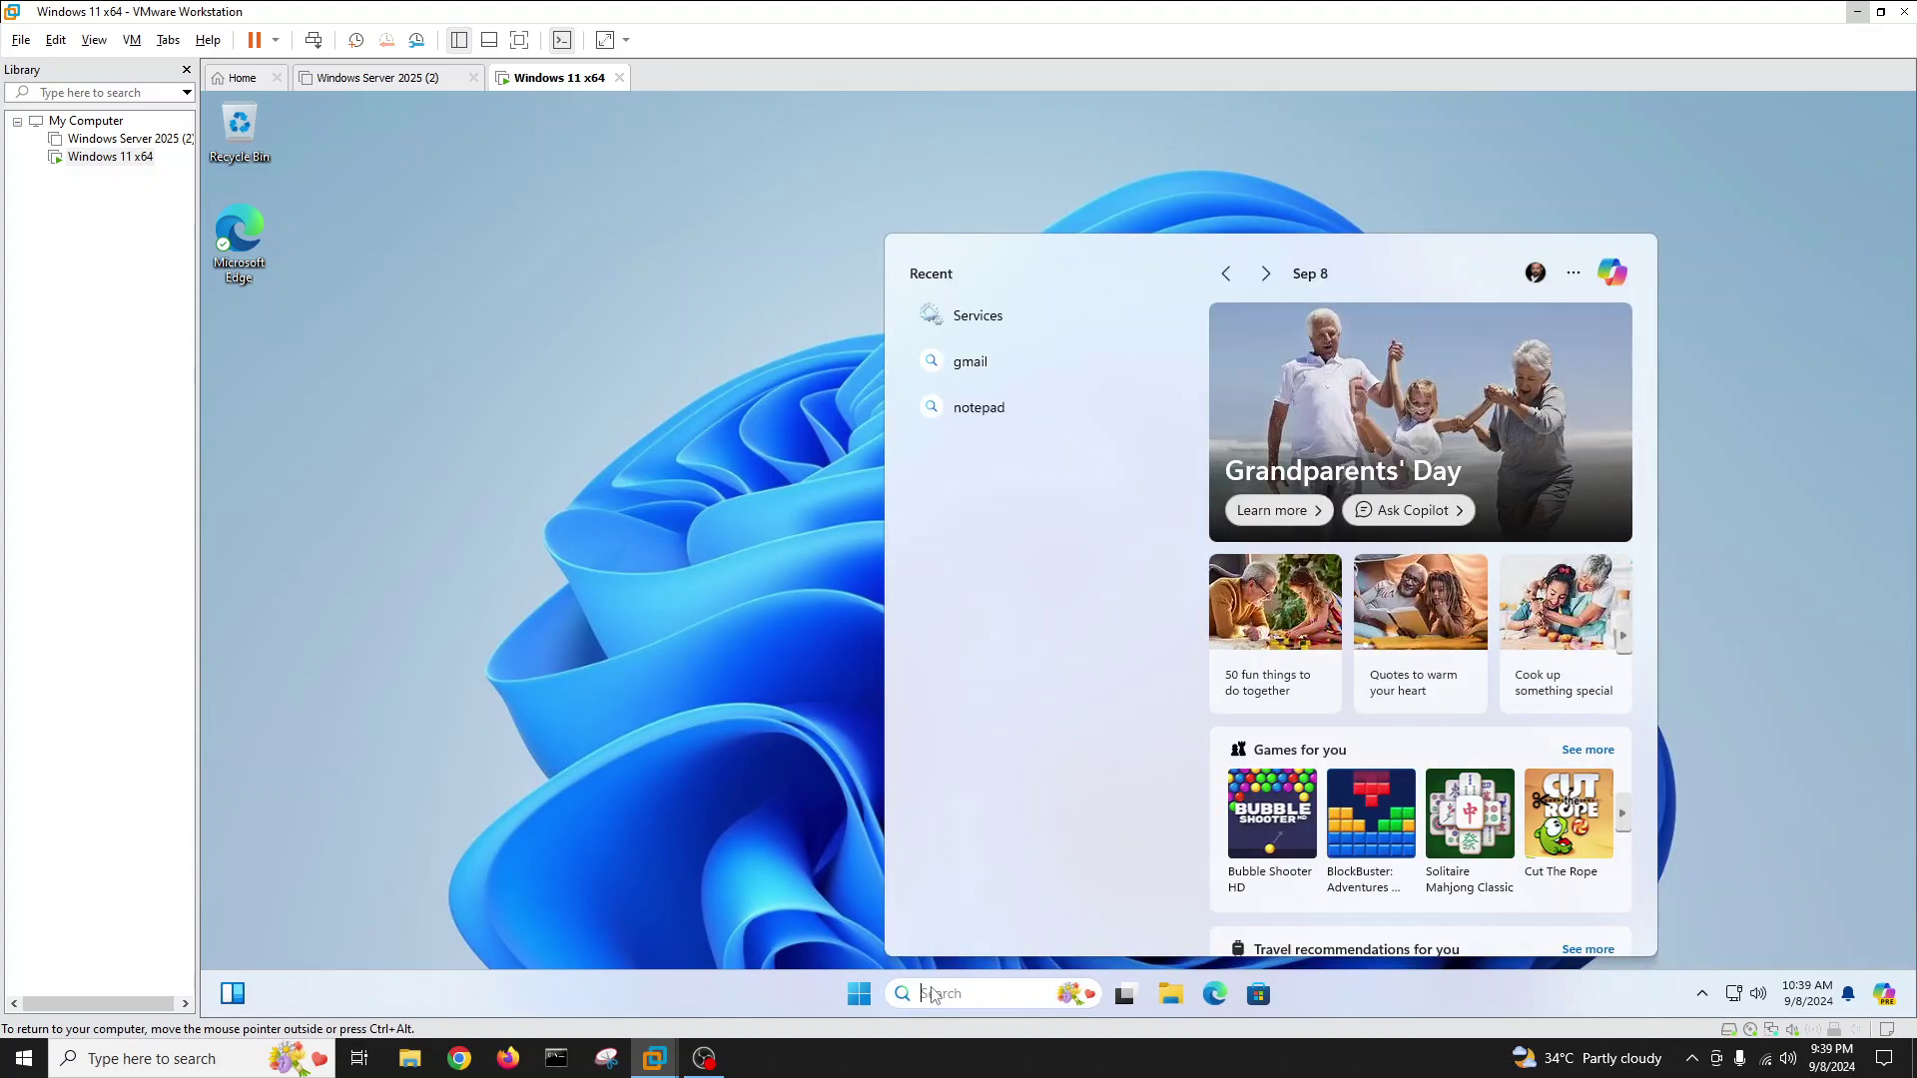
type("group")
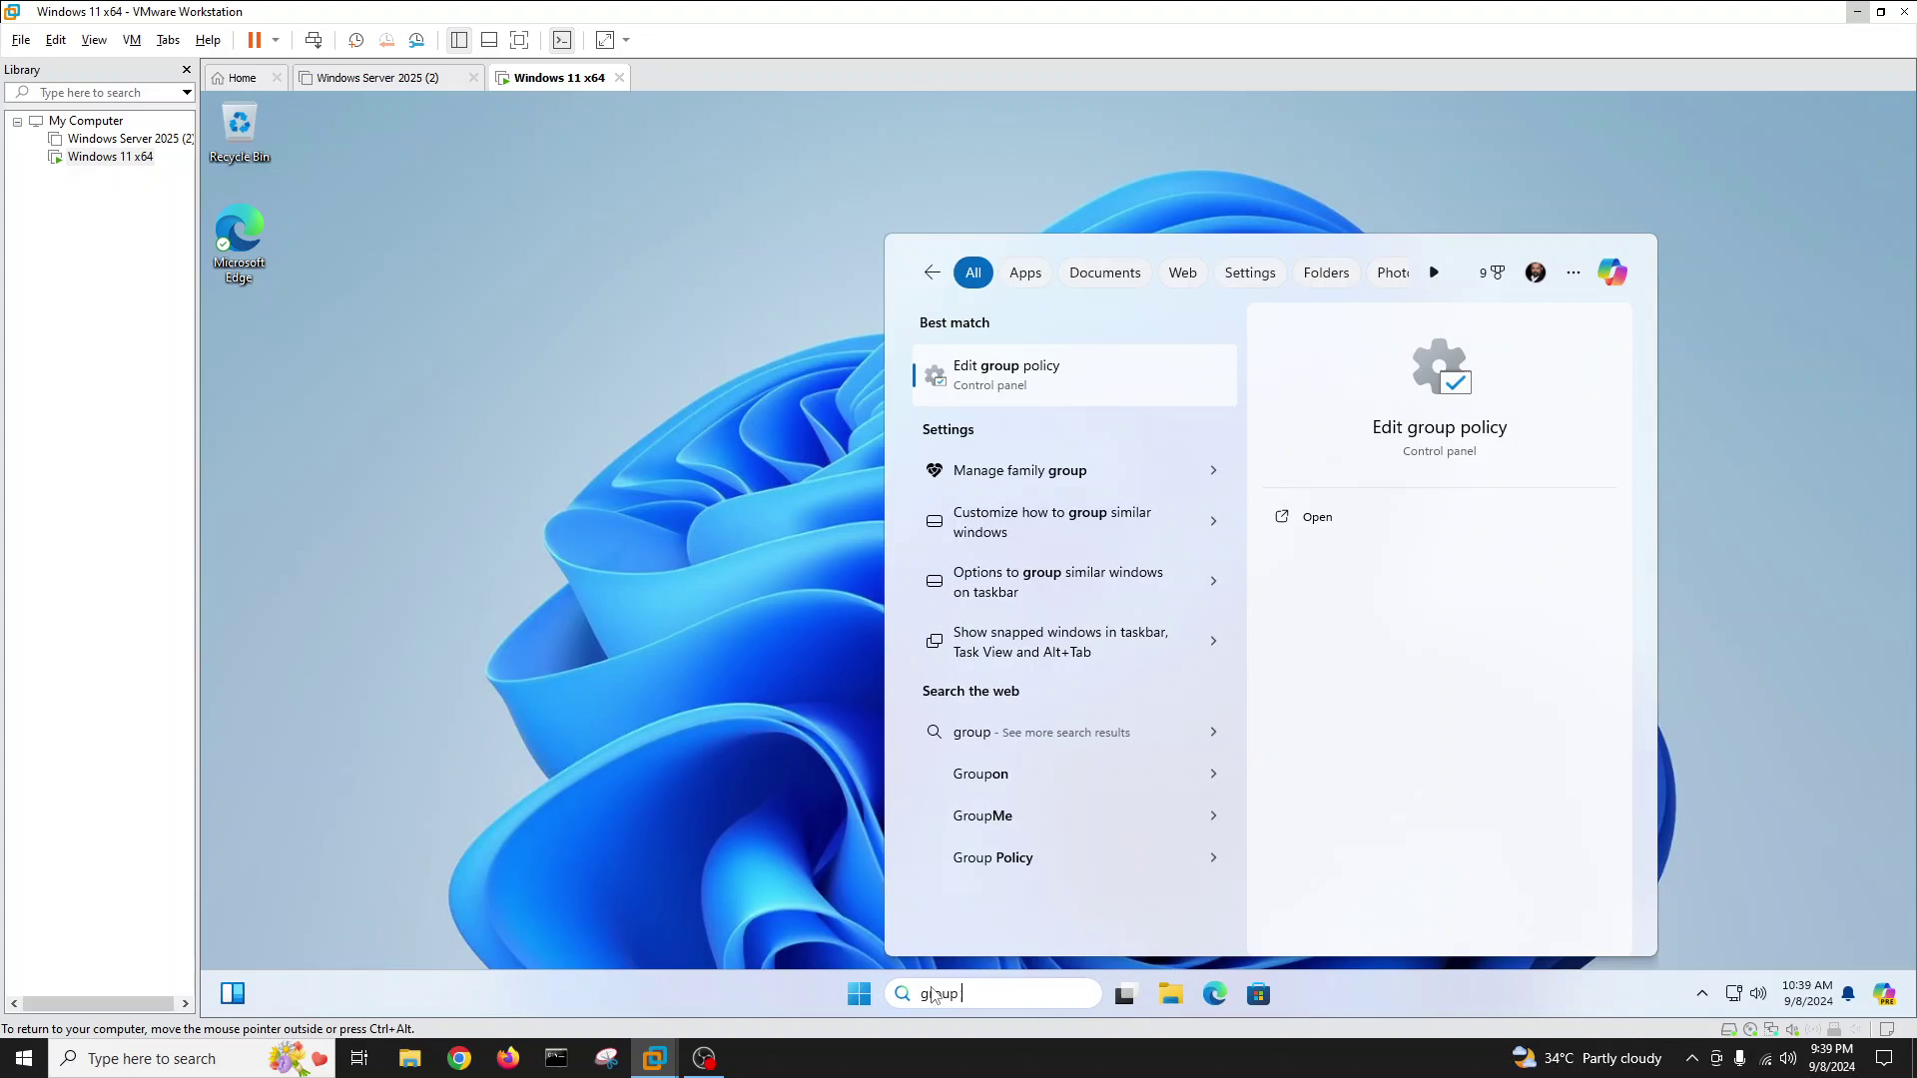
left_click(1003, 374)
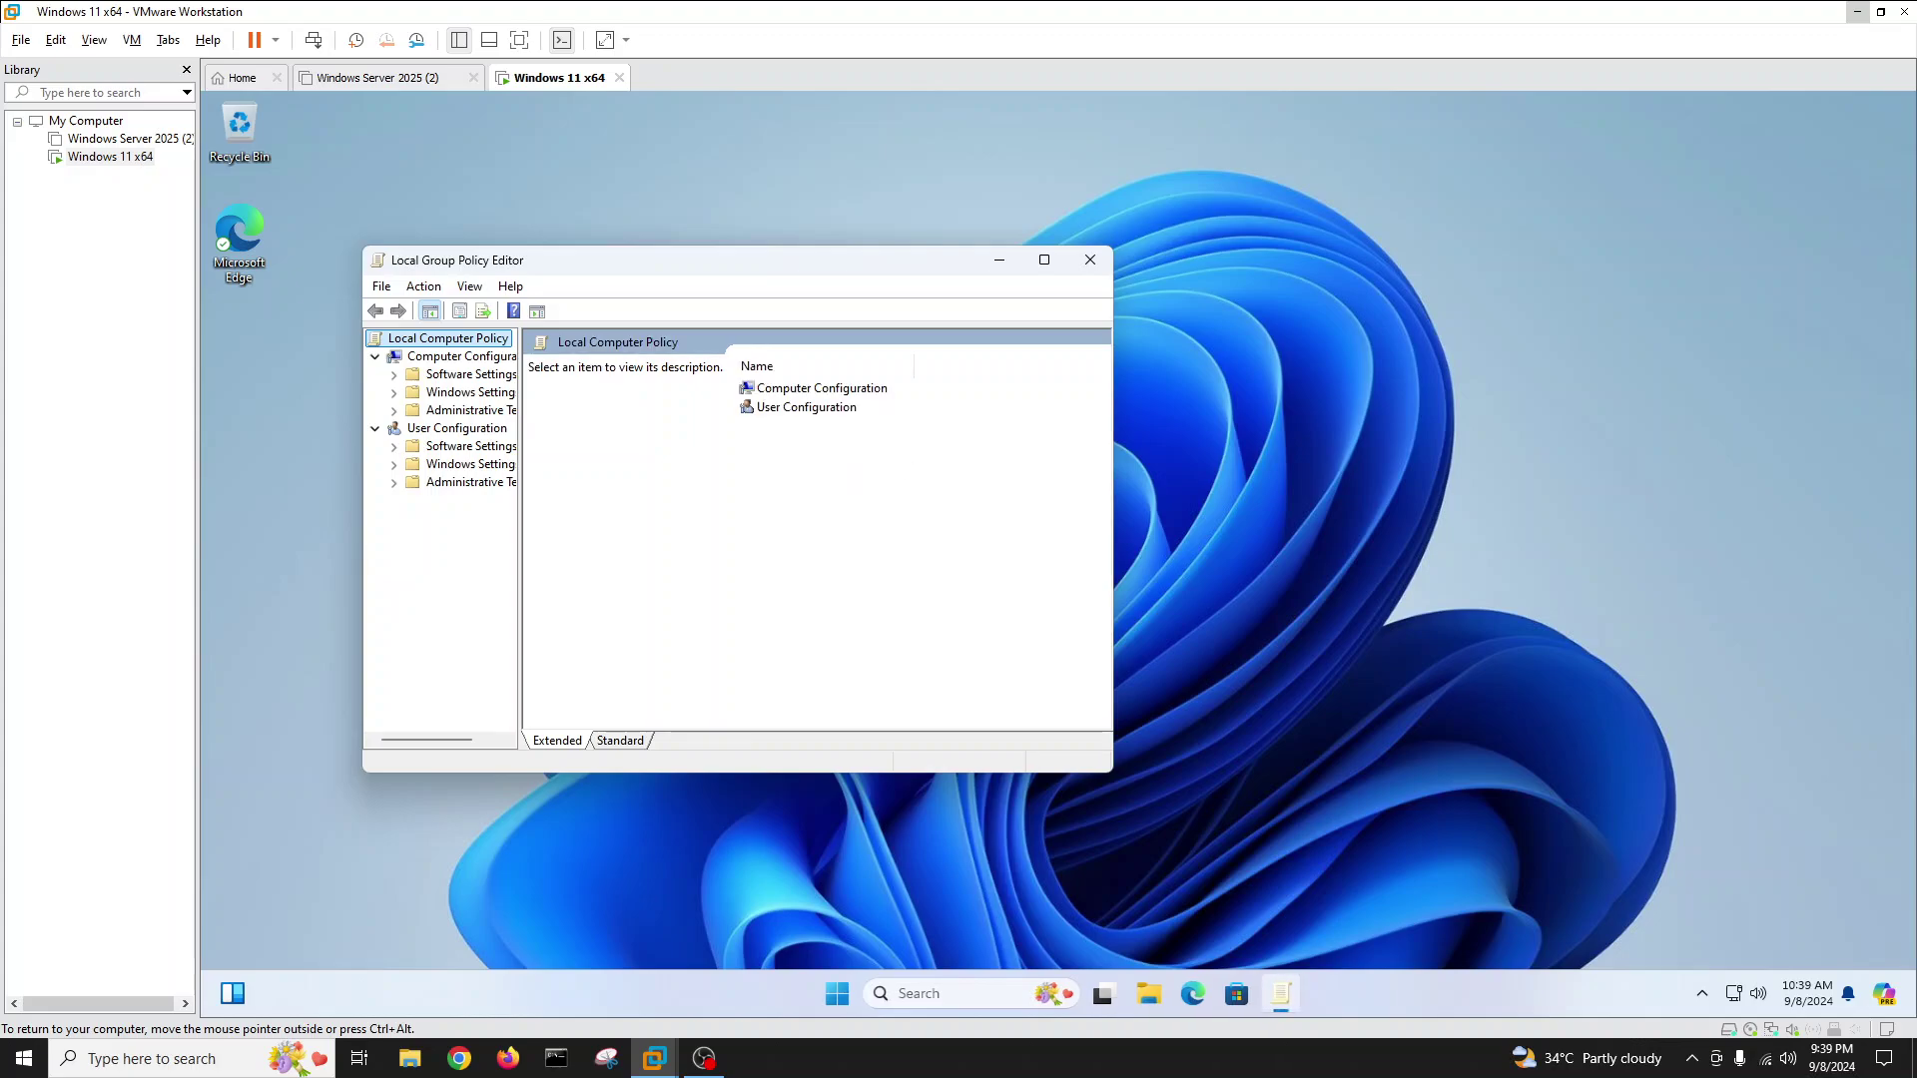
left_click(1044, 260)
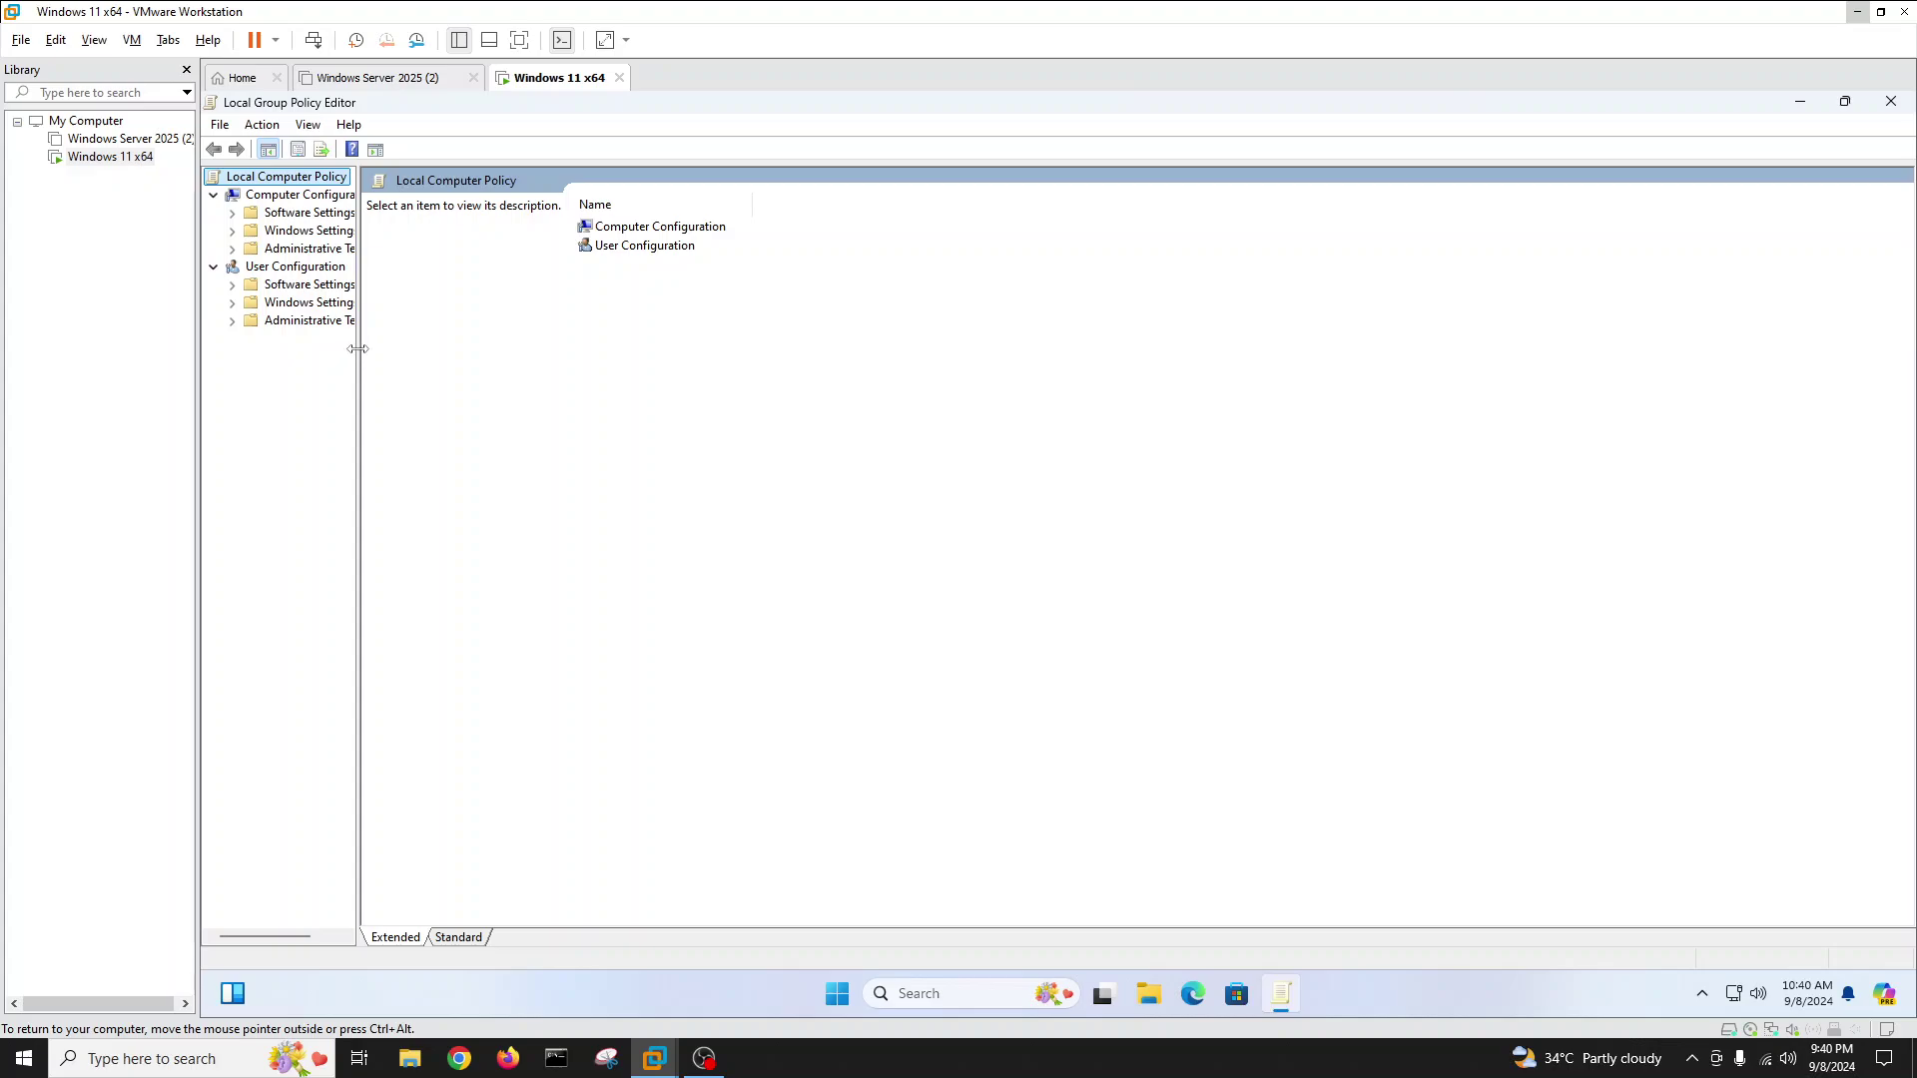
left_click_drag(355, 346, 591, 440)
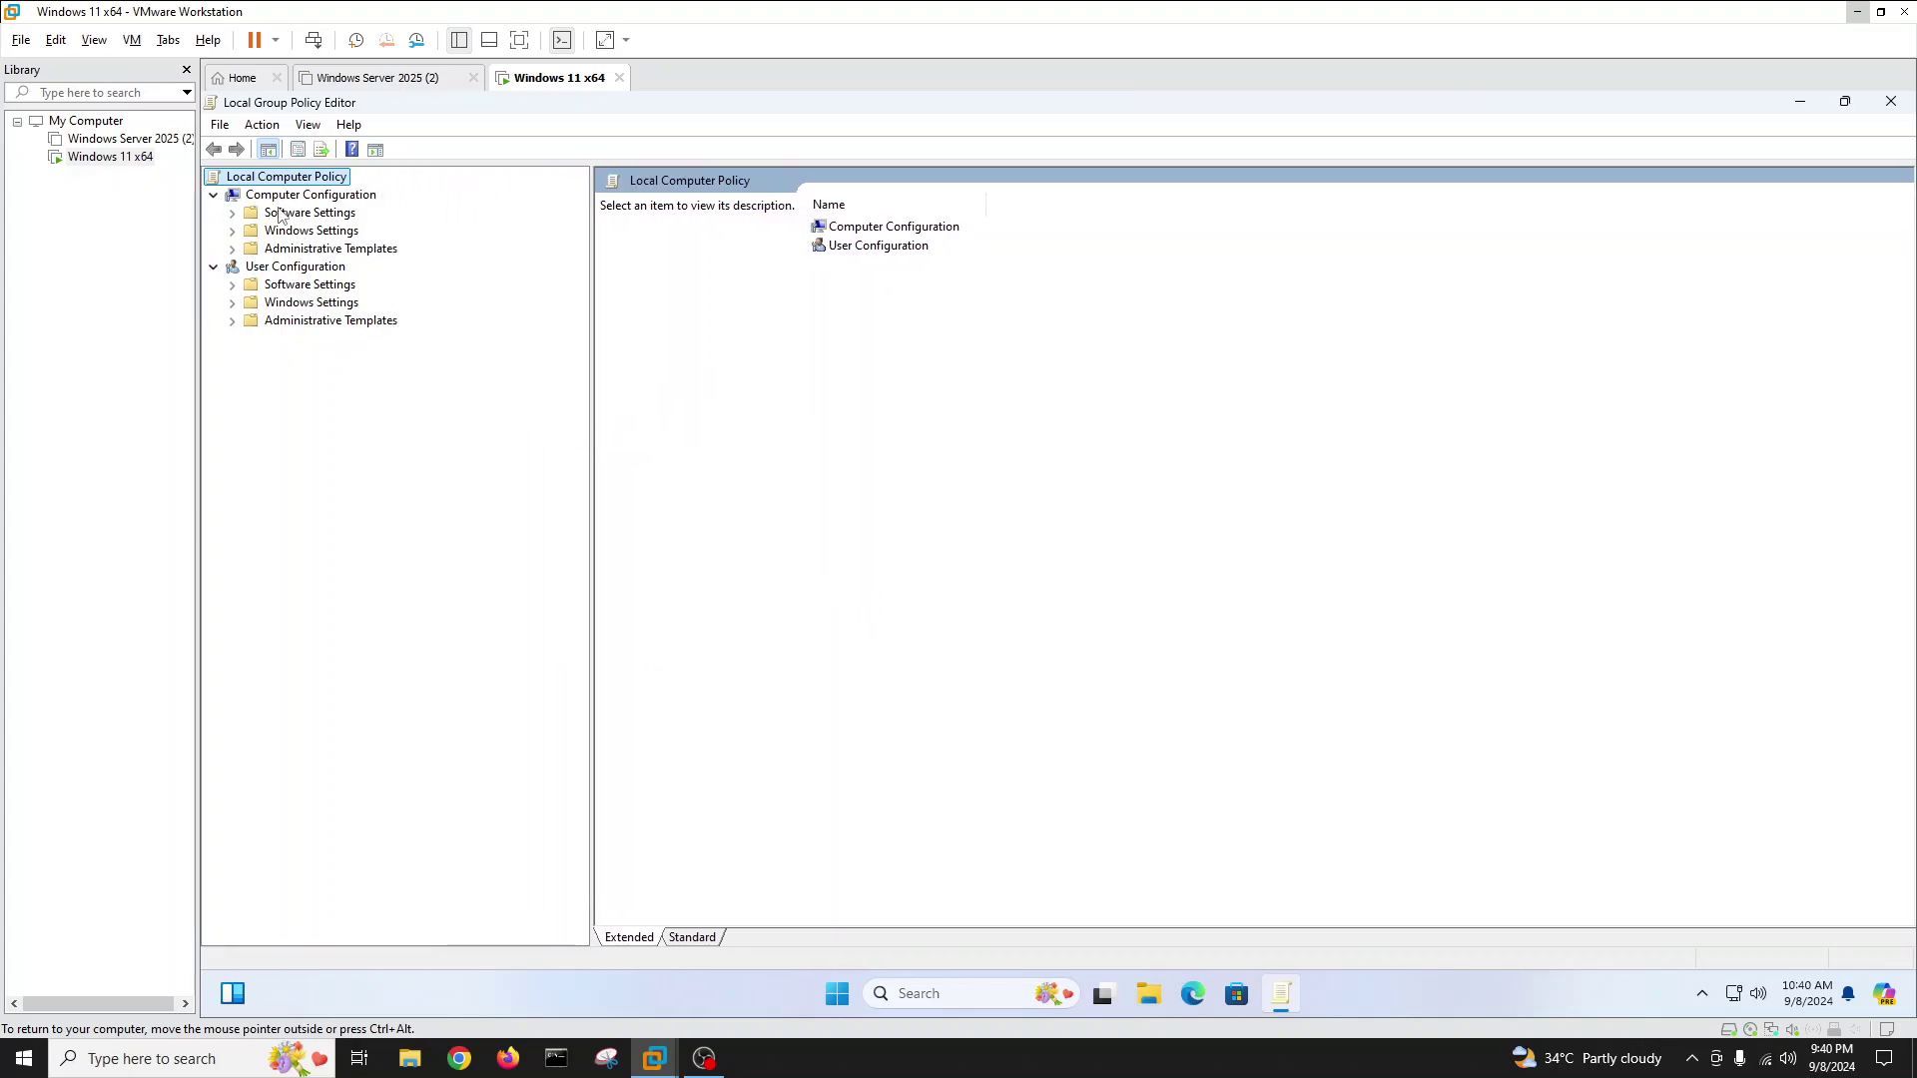
Step: Expand Administrative Templates > Windows Components > Windows Update under Computer Configuration and select the Windows Update folder
left_click(231, 250)
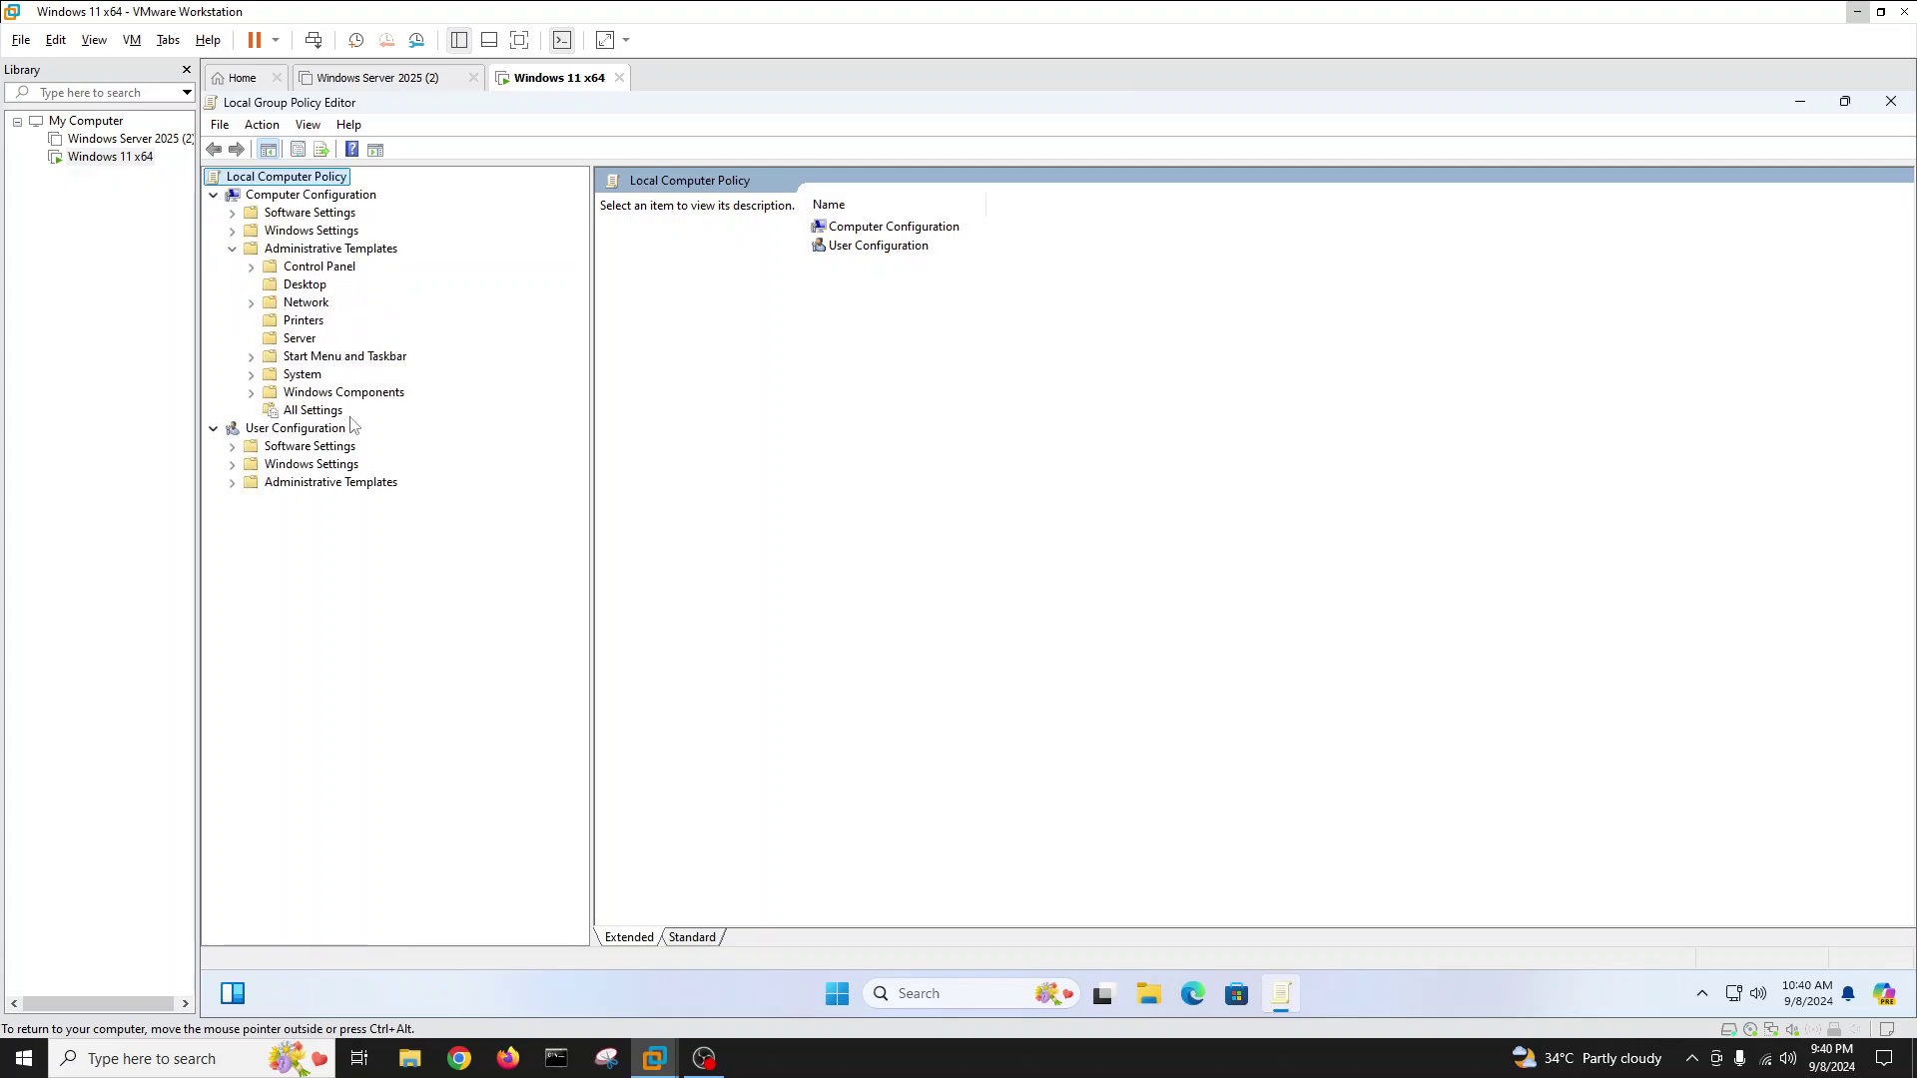
left_click(251, 393)
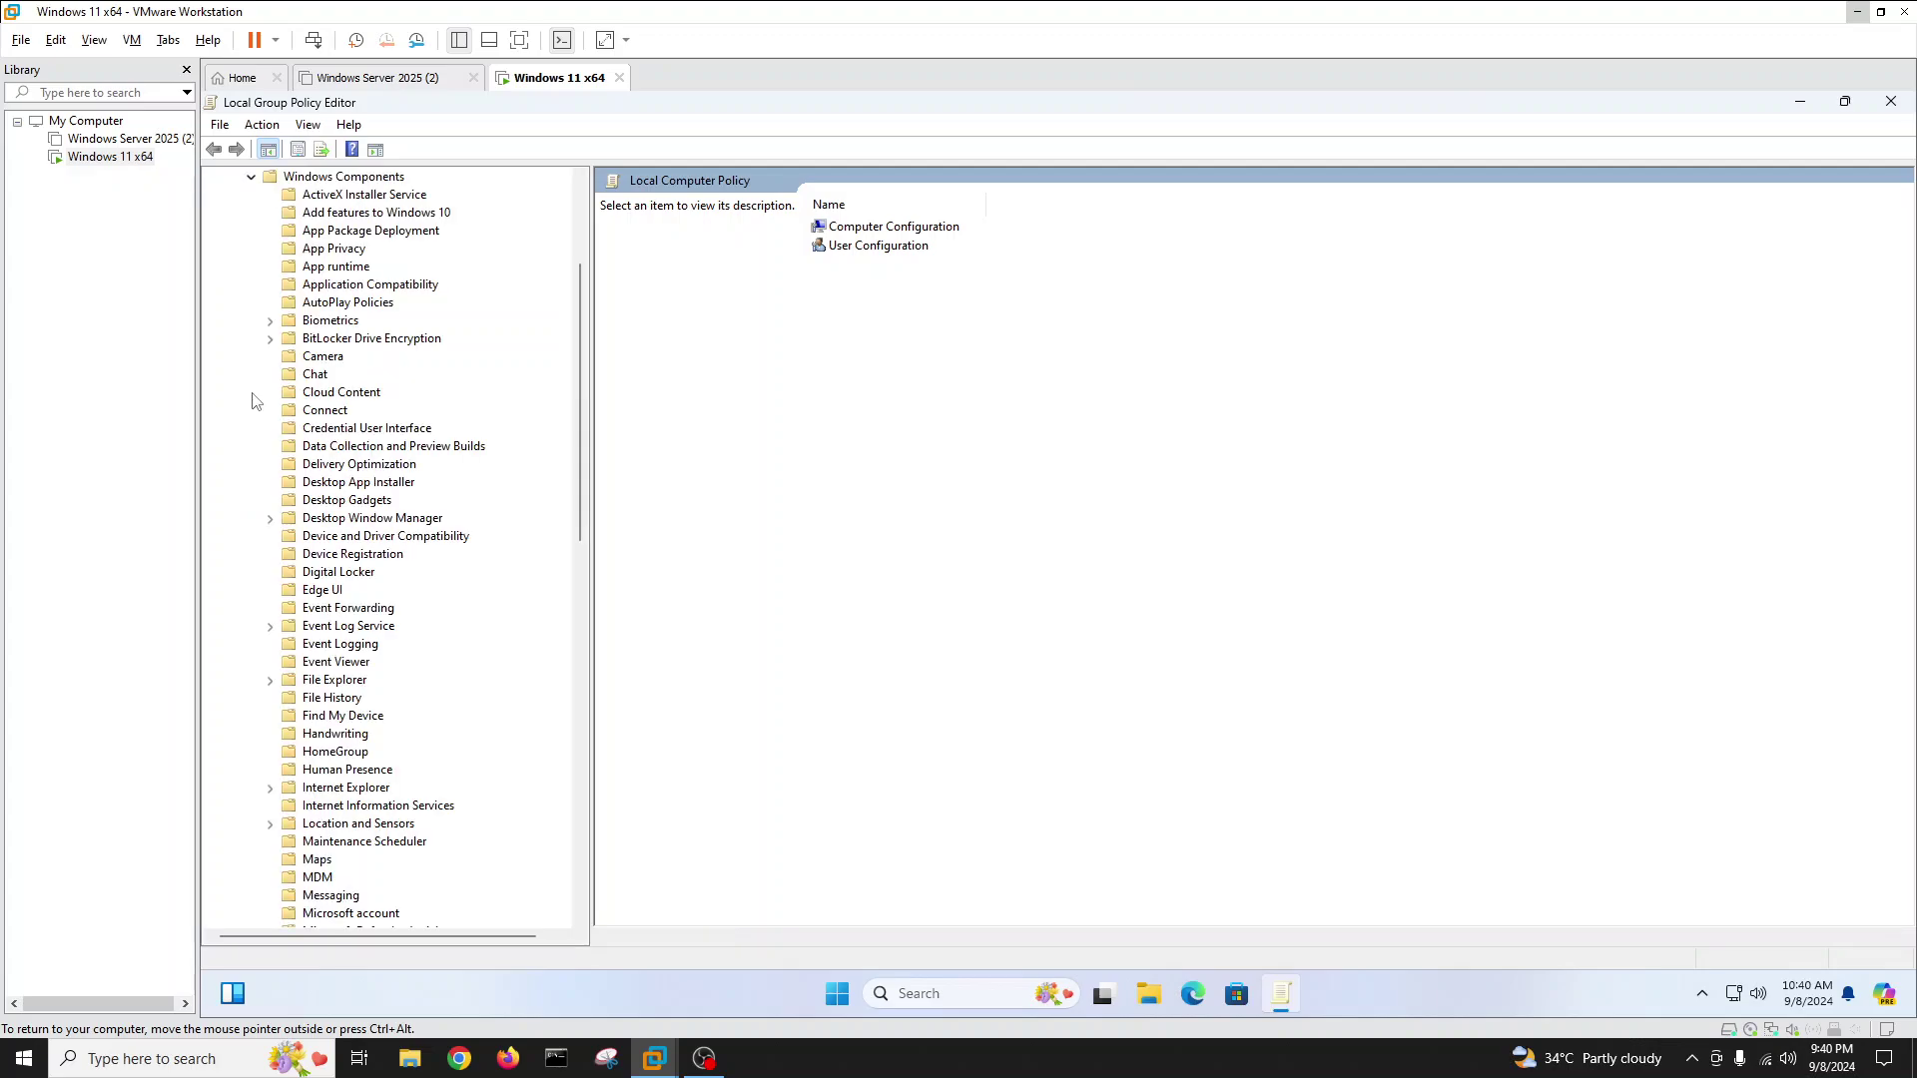
scroll(432, 555, "down", 12)
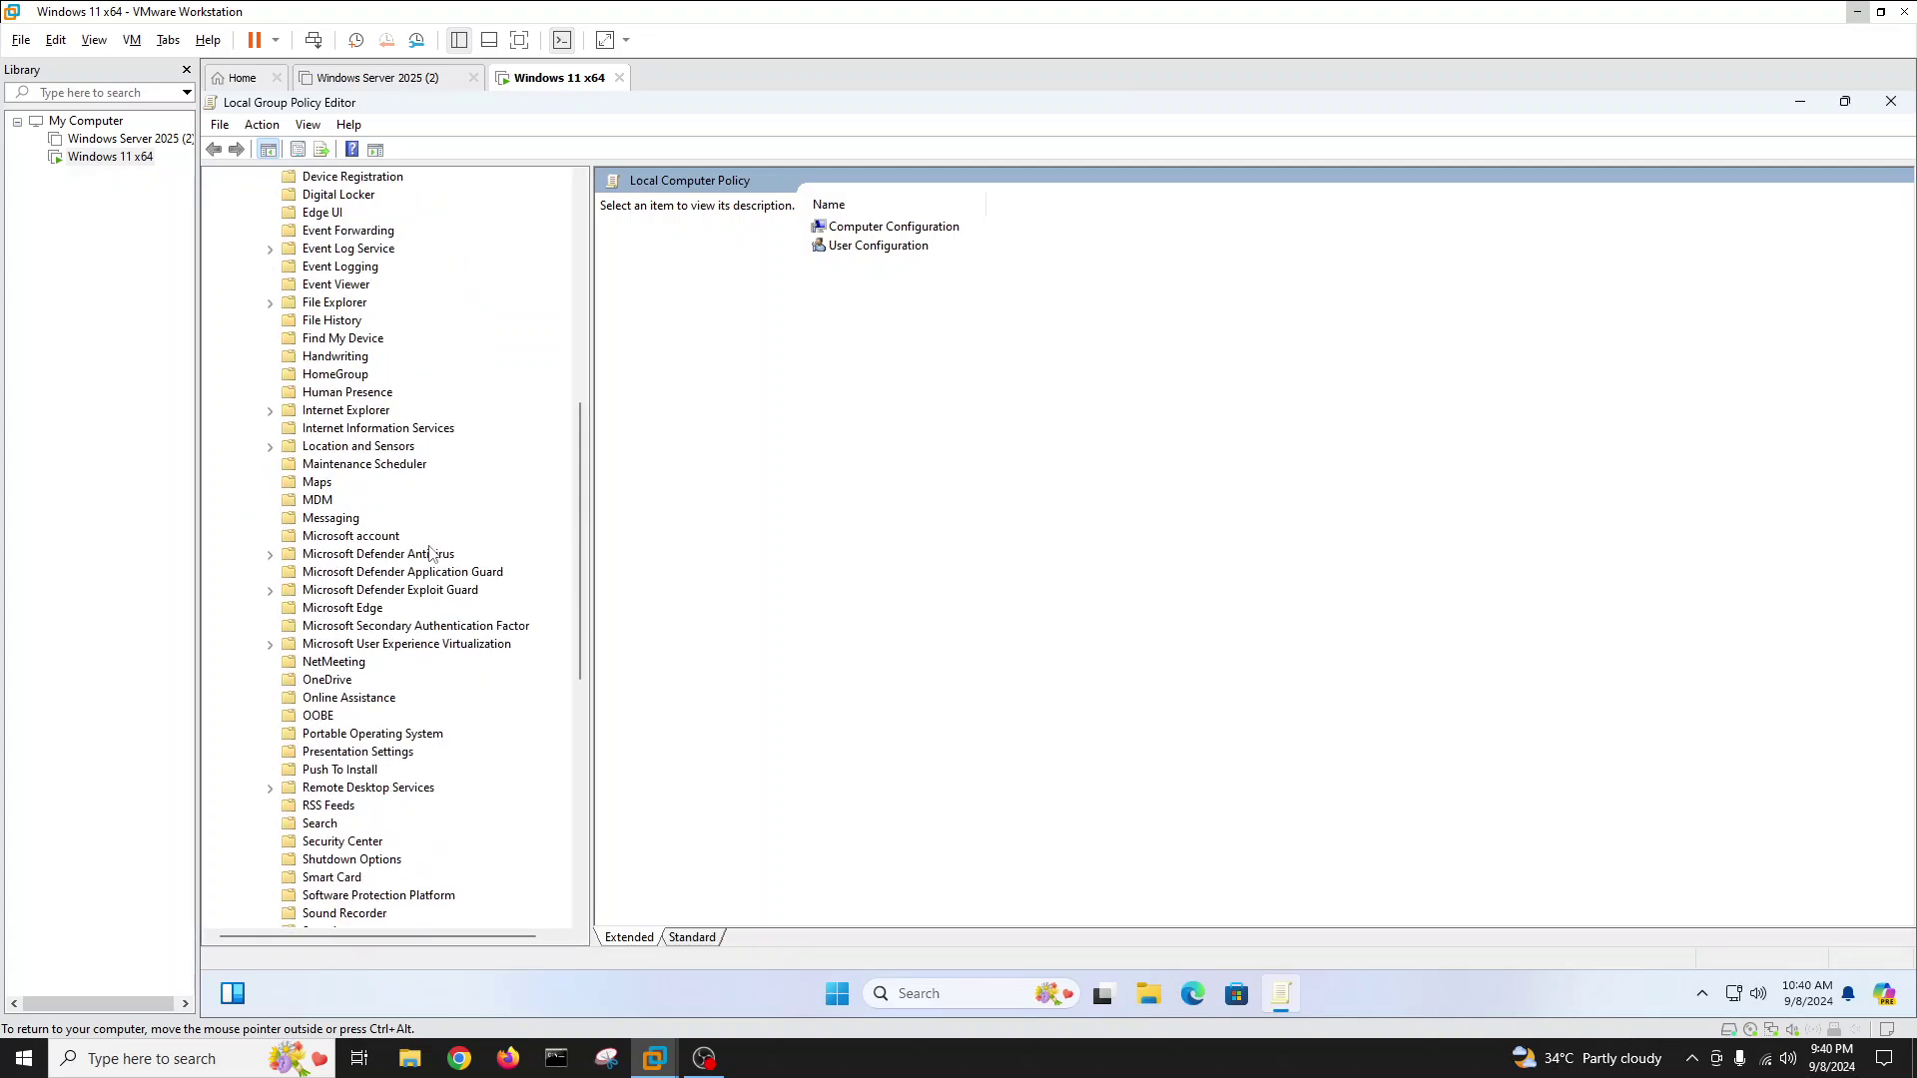
scroll(431, 555, "down", 6)
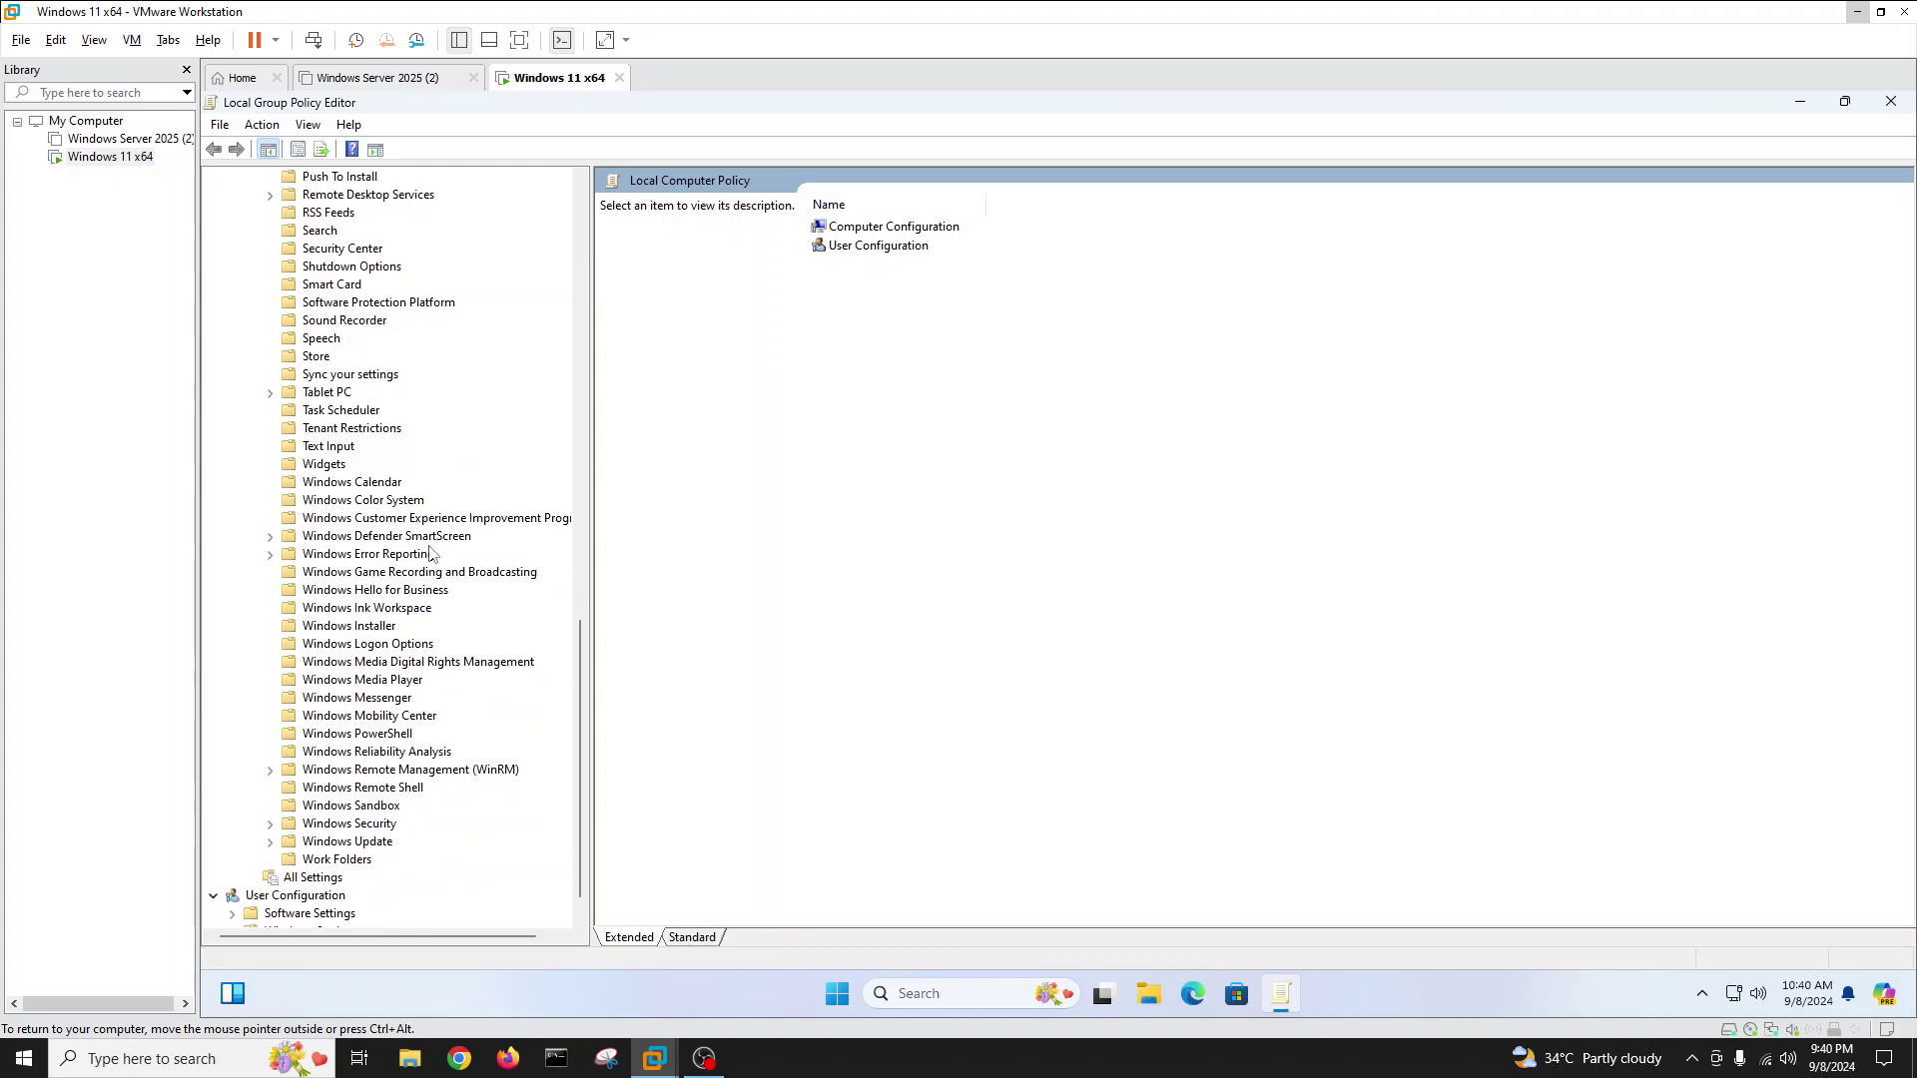
left_click(345, 845)
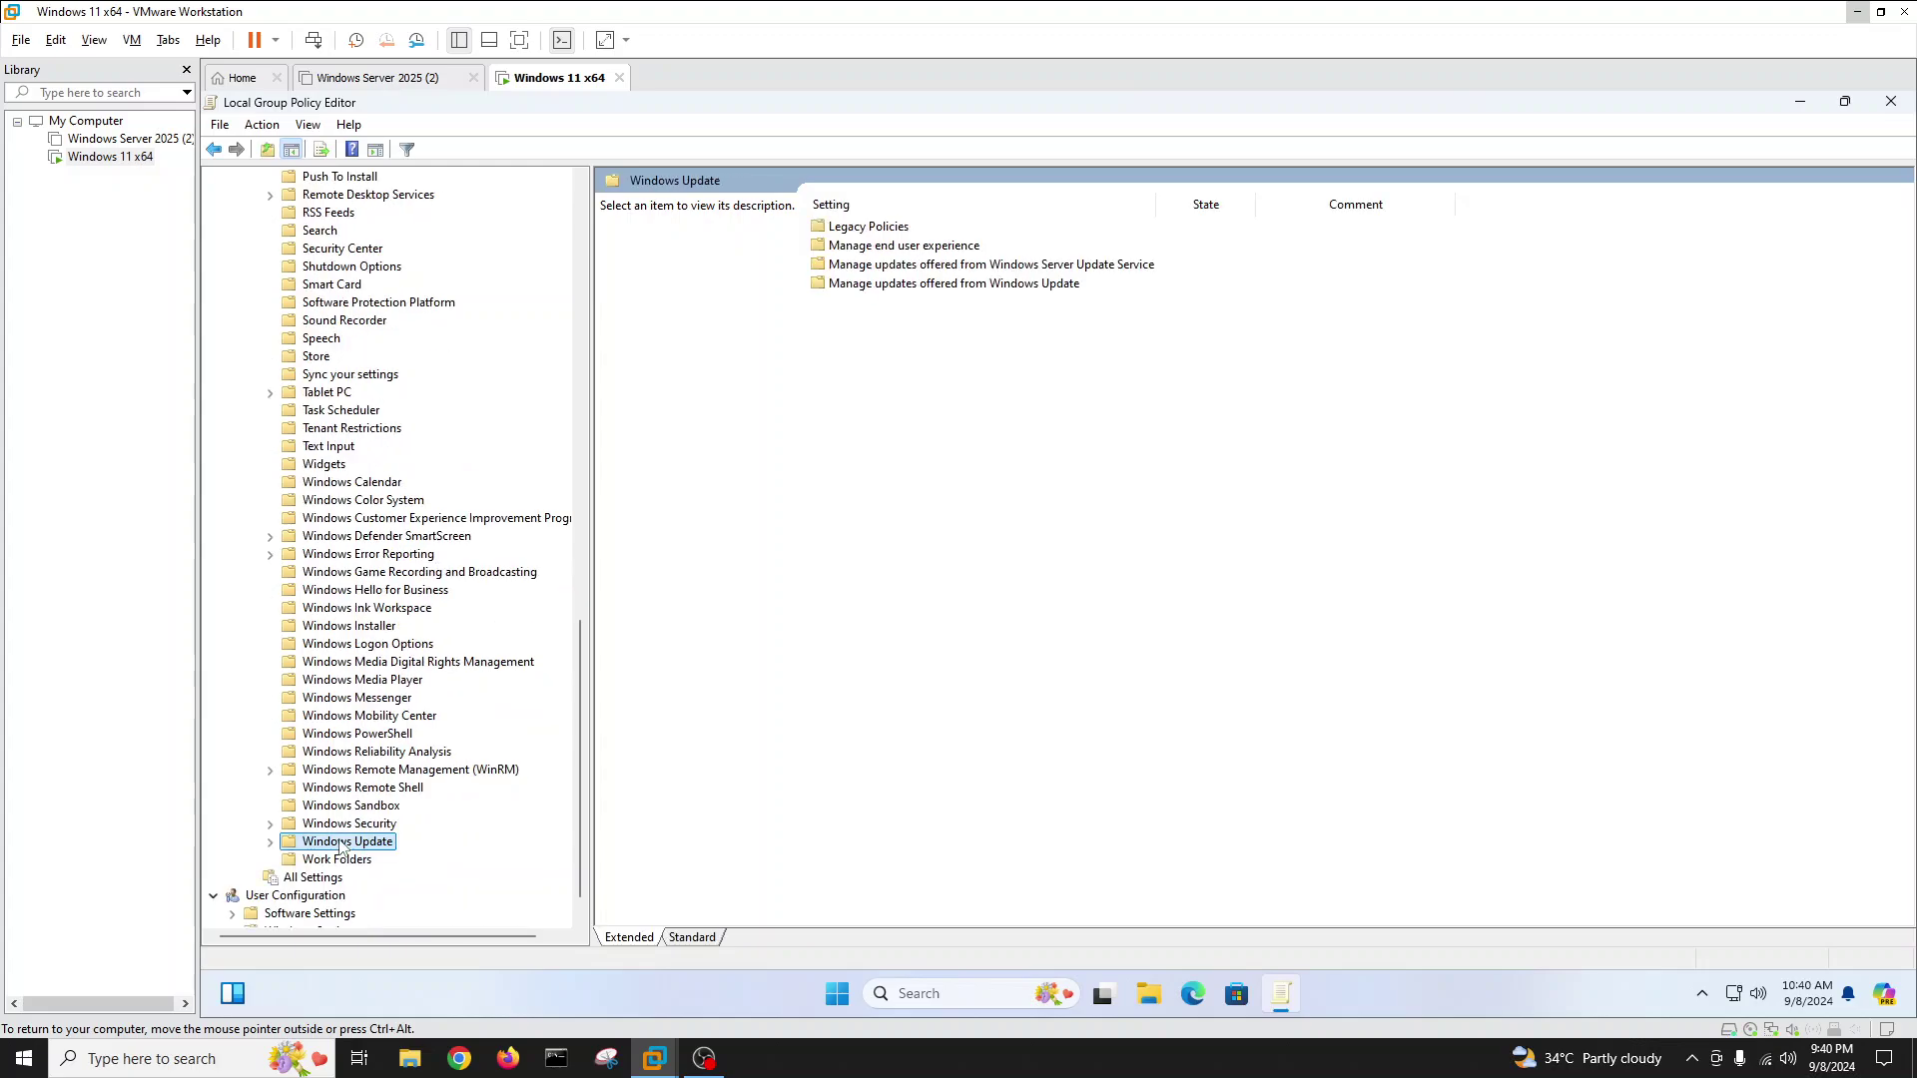
left_click(271, 844)
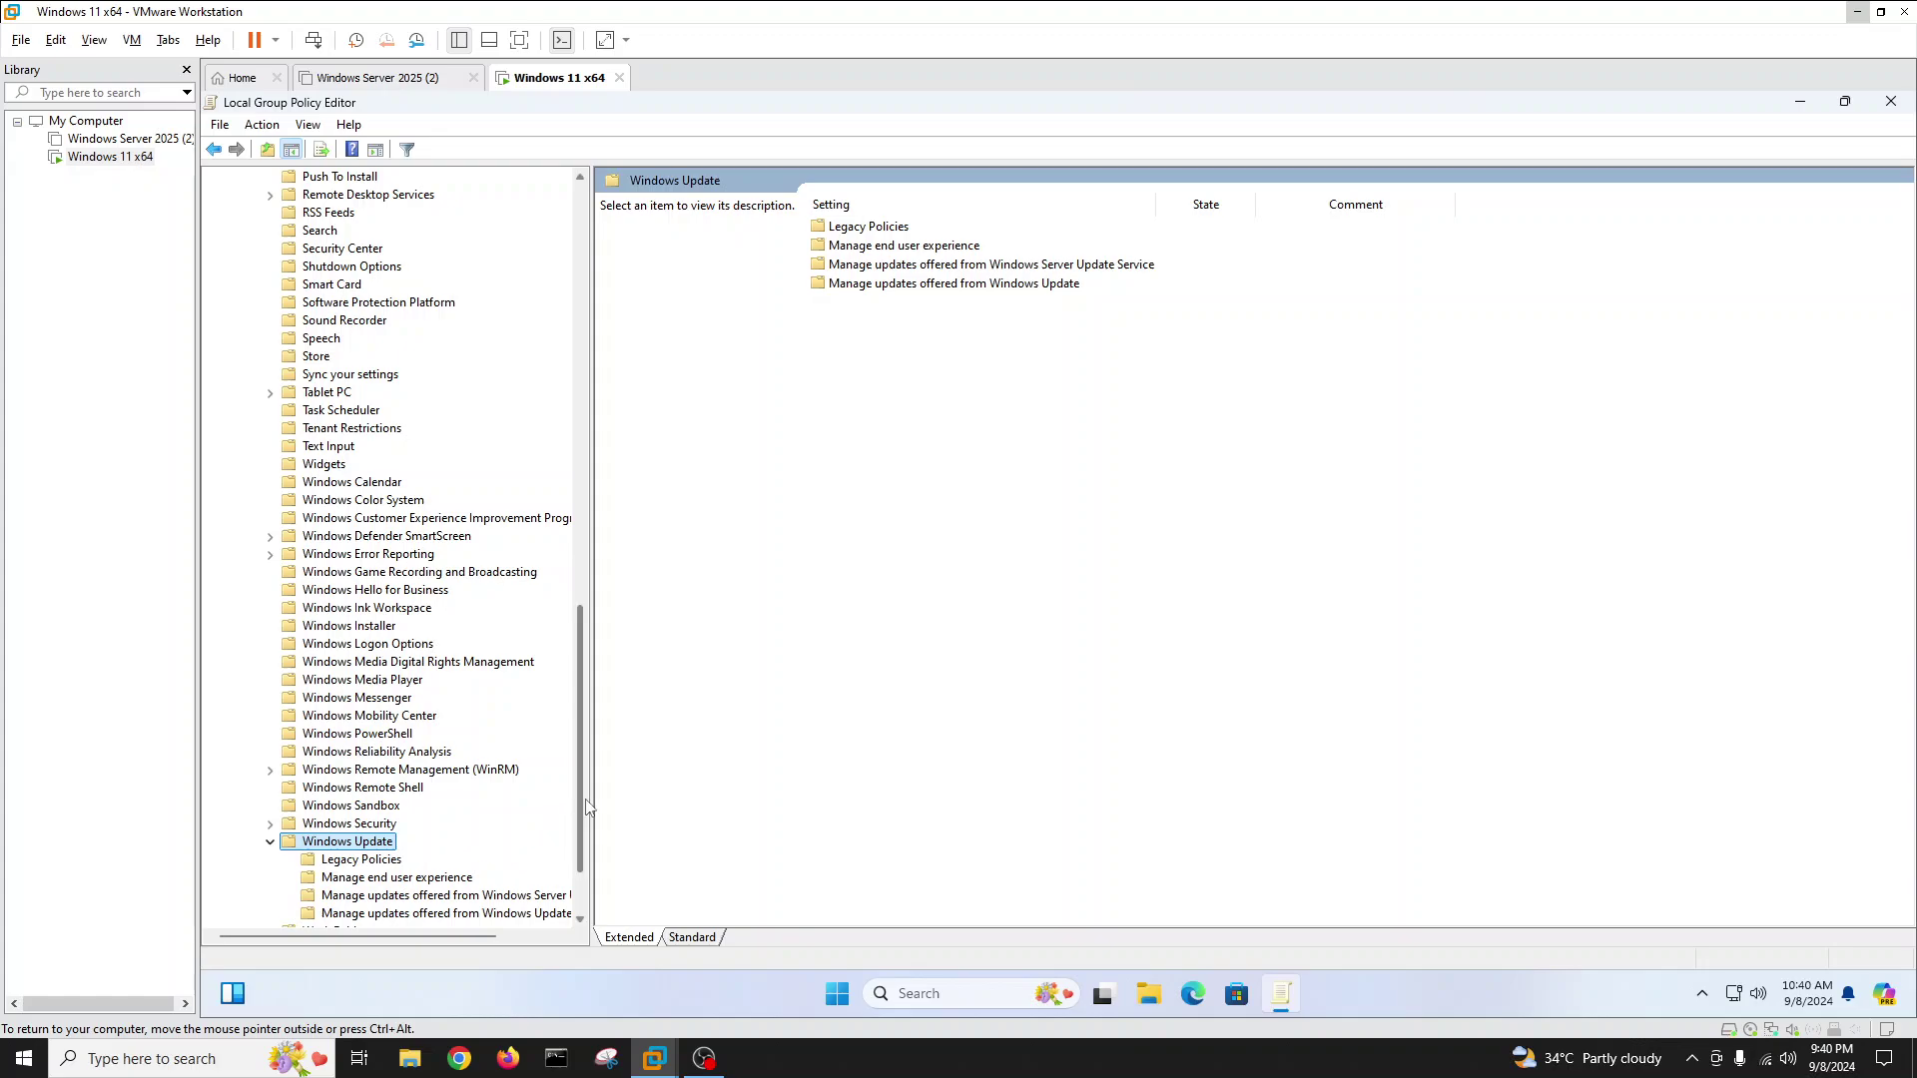
scroll(584, 809, "down", 2)
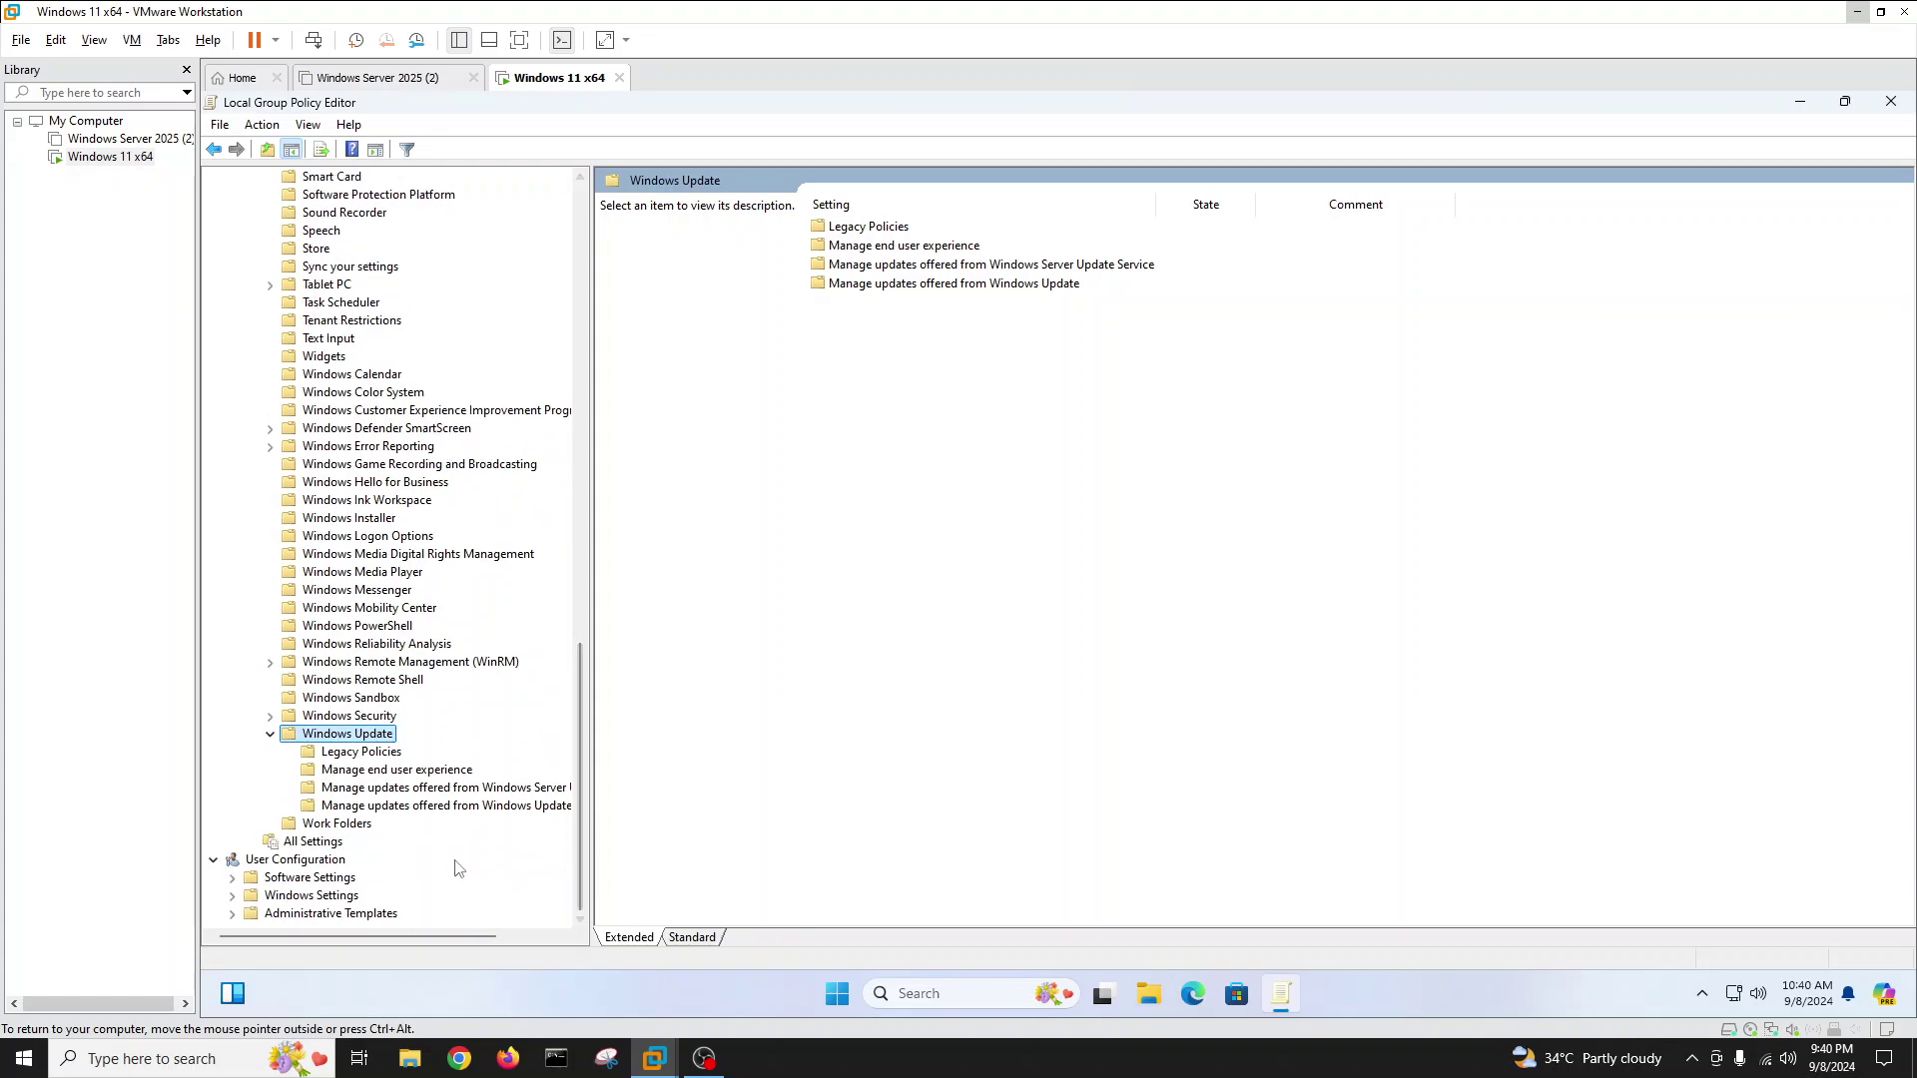
left_click(431, 788)
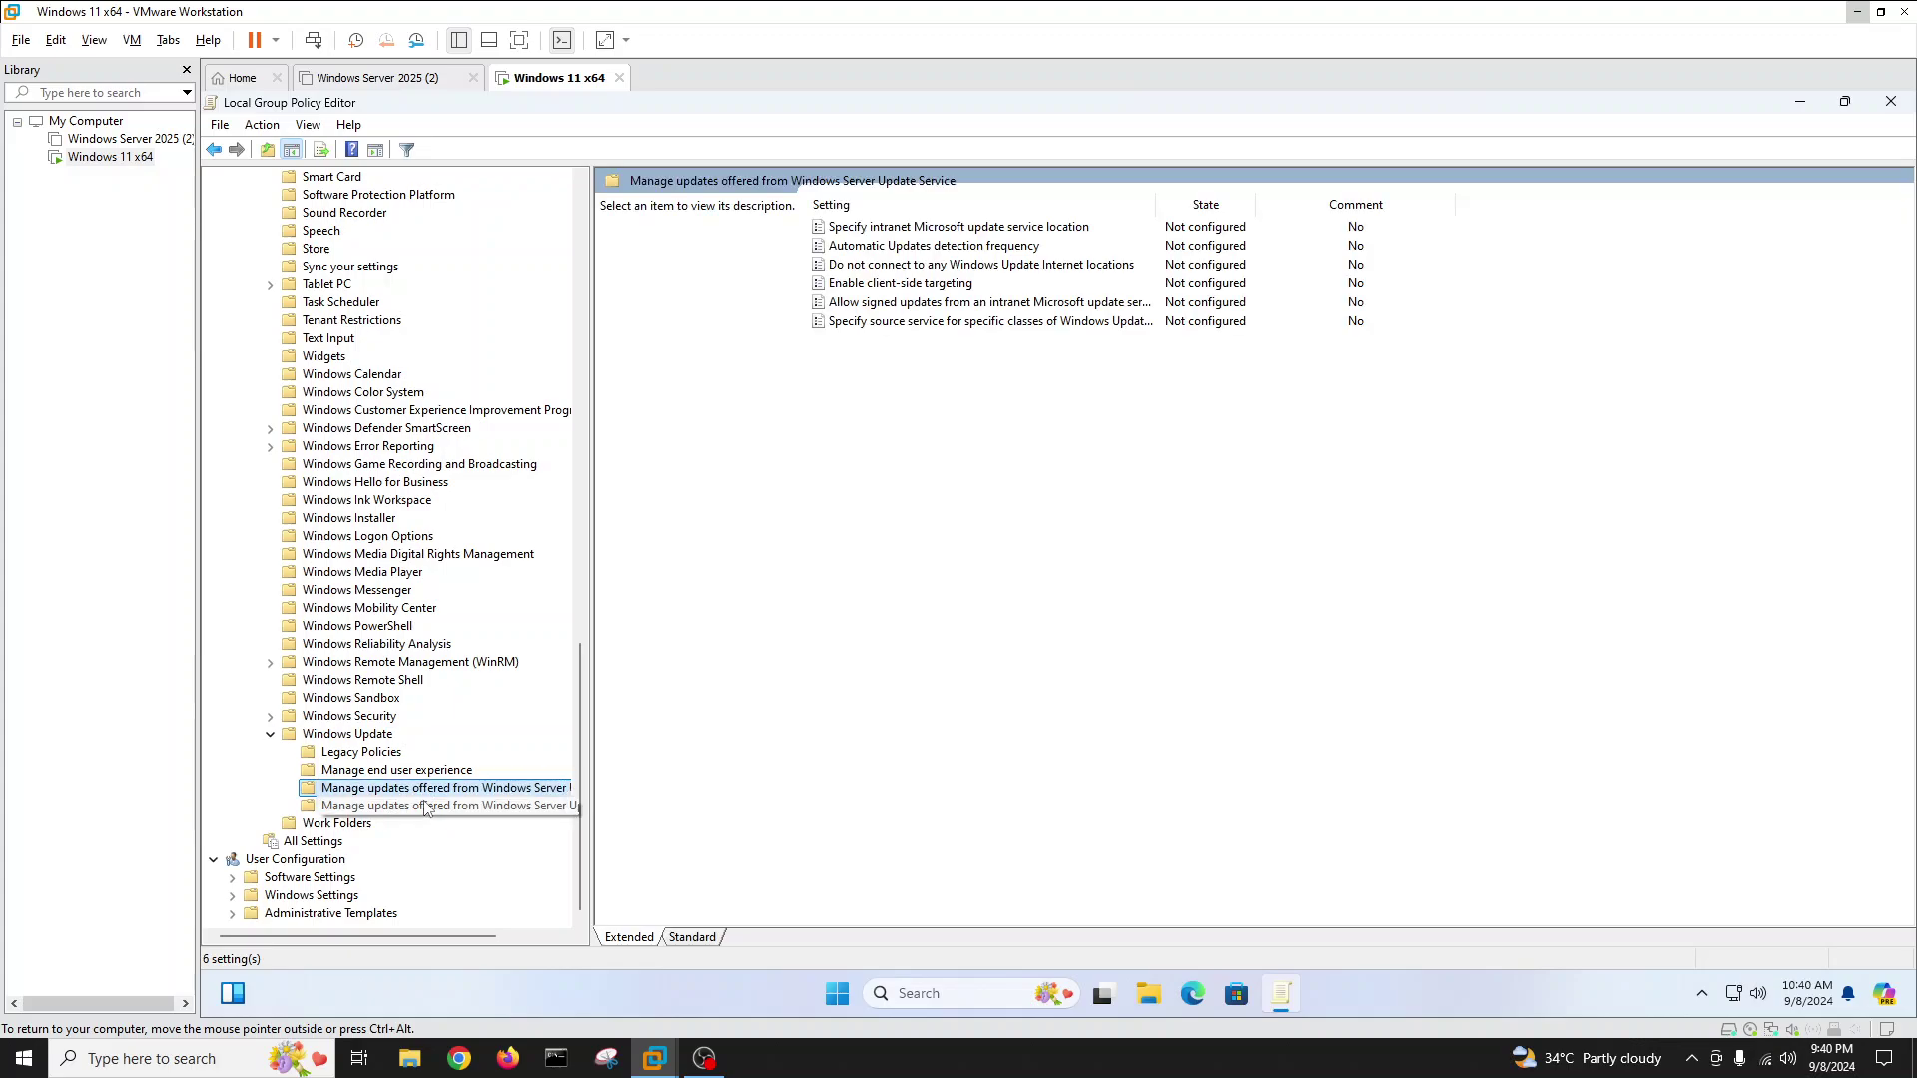
left_click(362, 742)
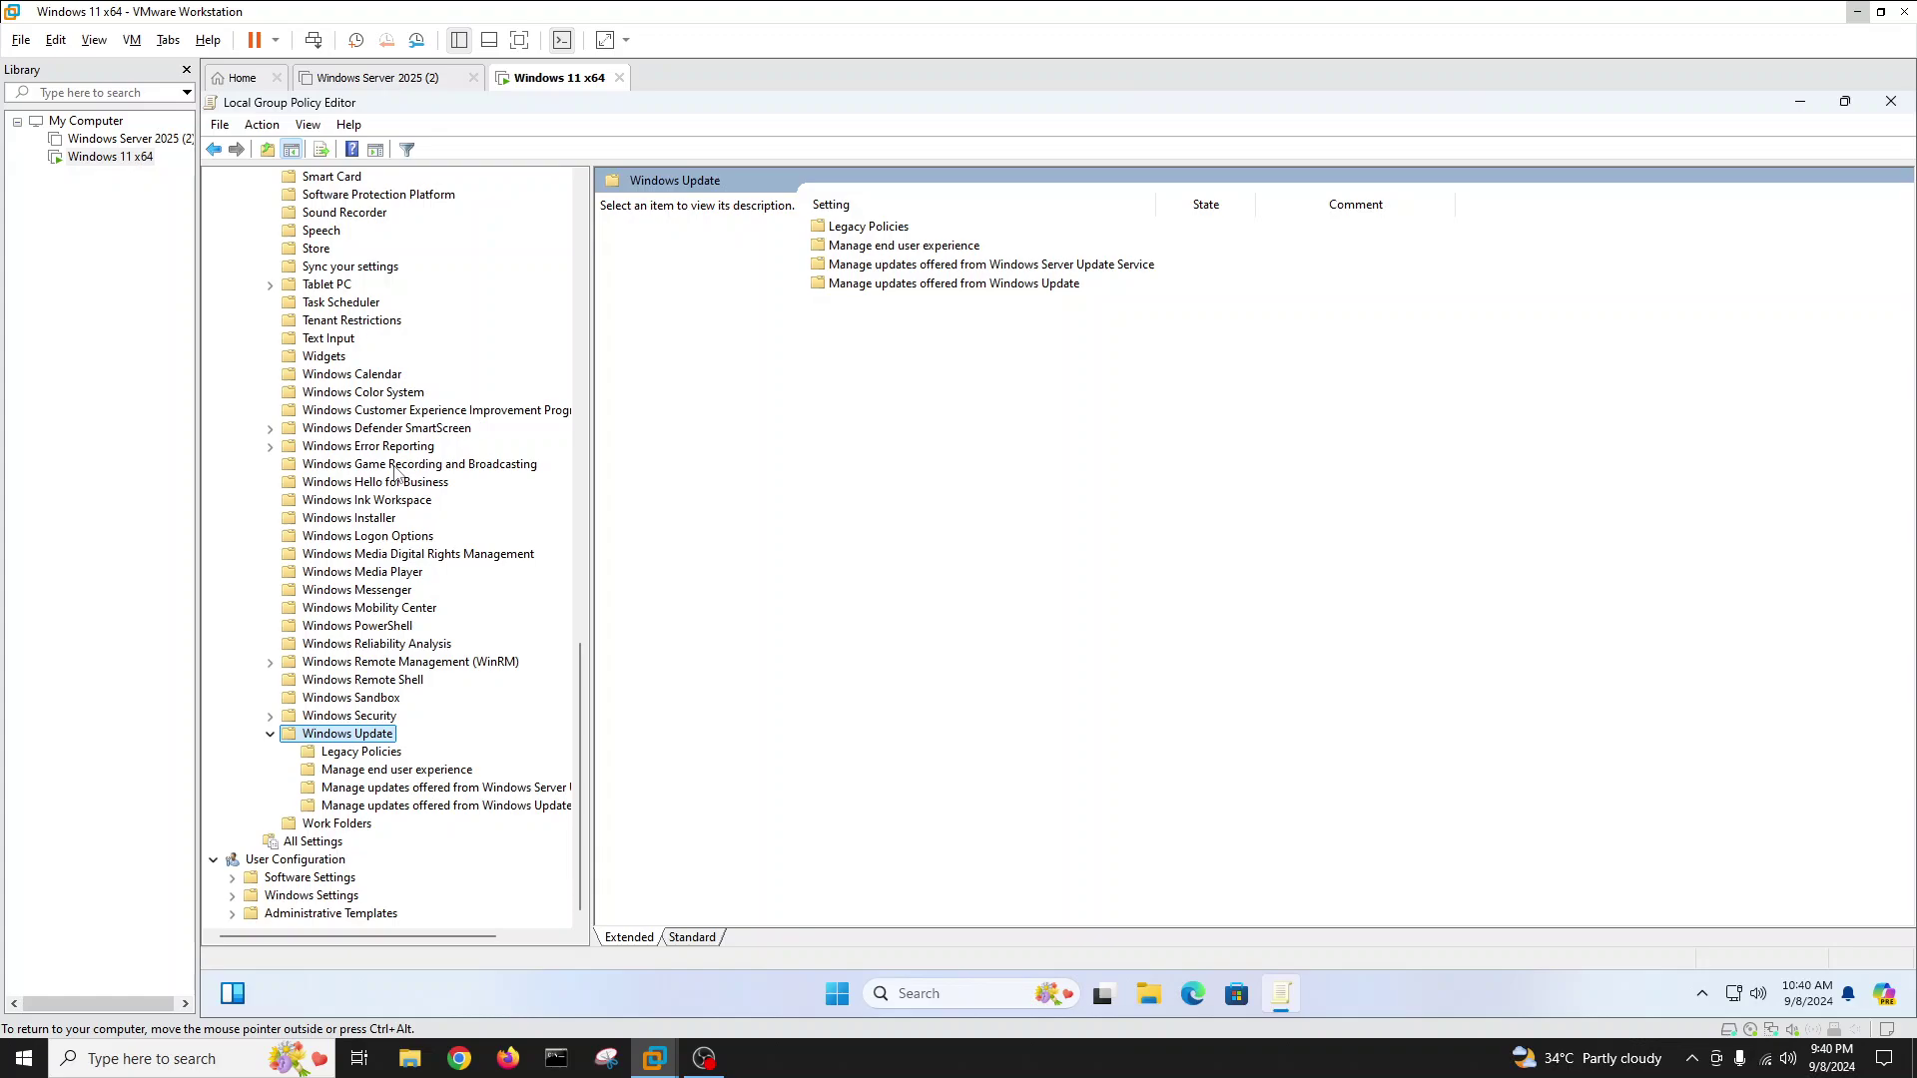
Step: Collapse Windows Components and Administrative Templates under Computer Configuration, and expand its Windows Settings folder
scroll(394, 471, "up", 20)
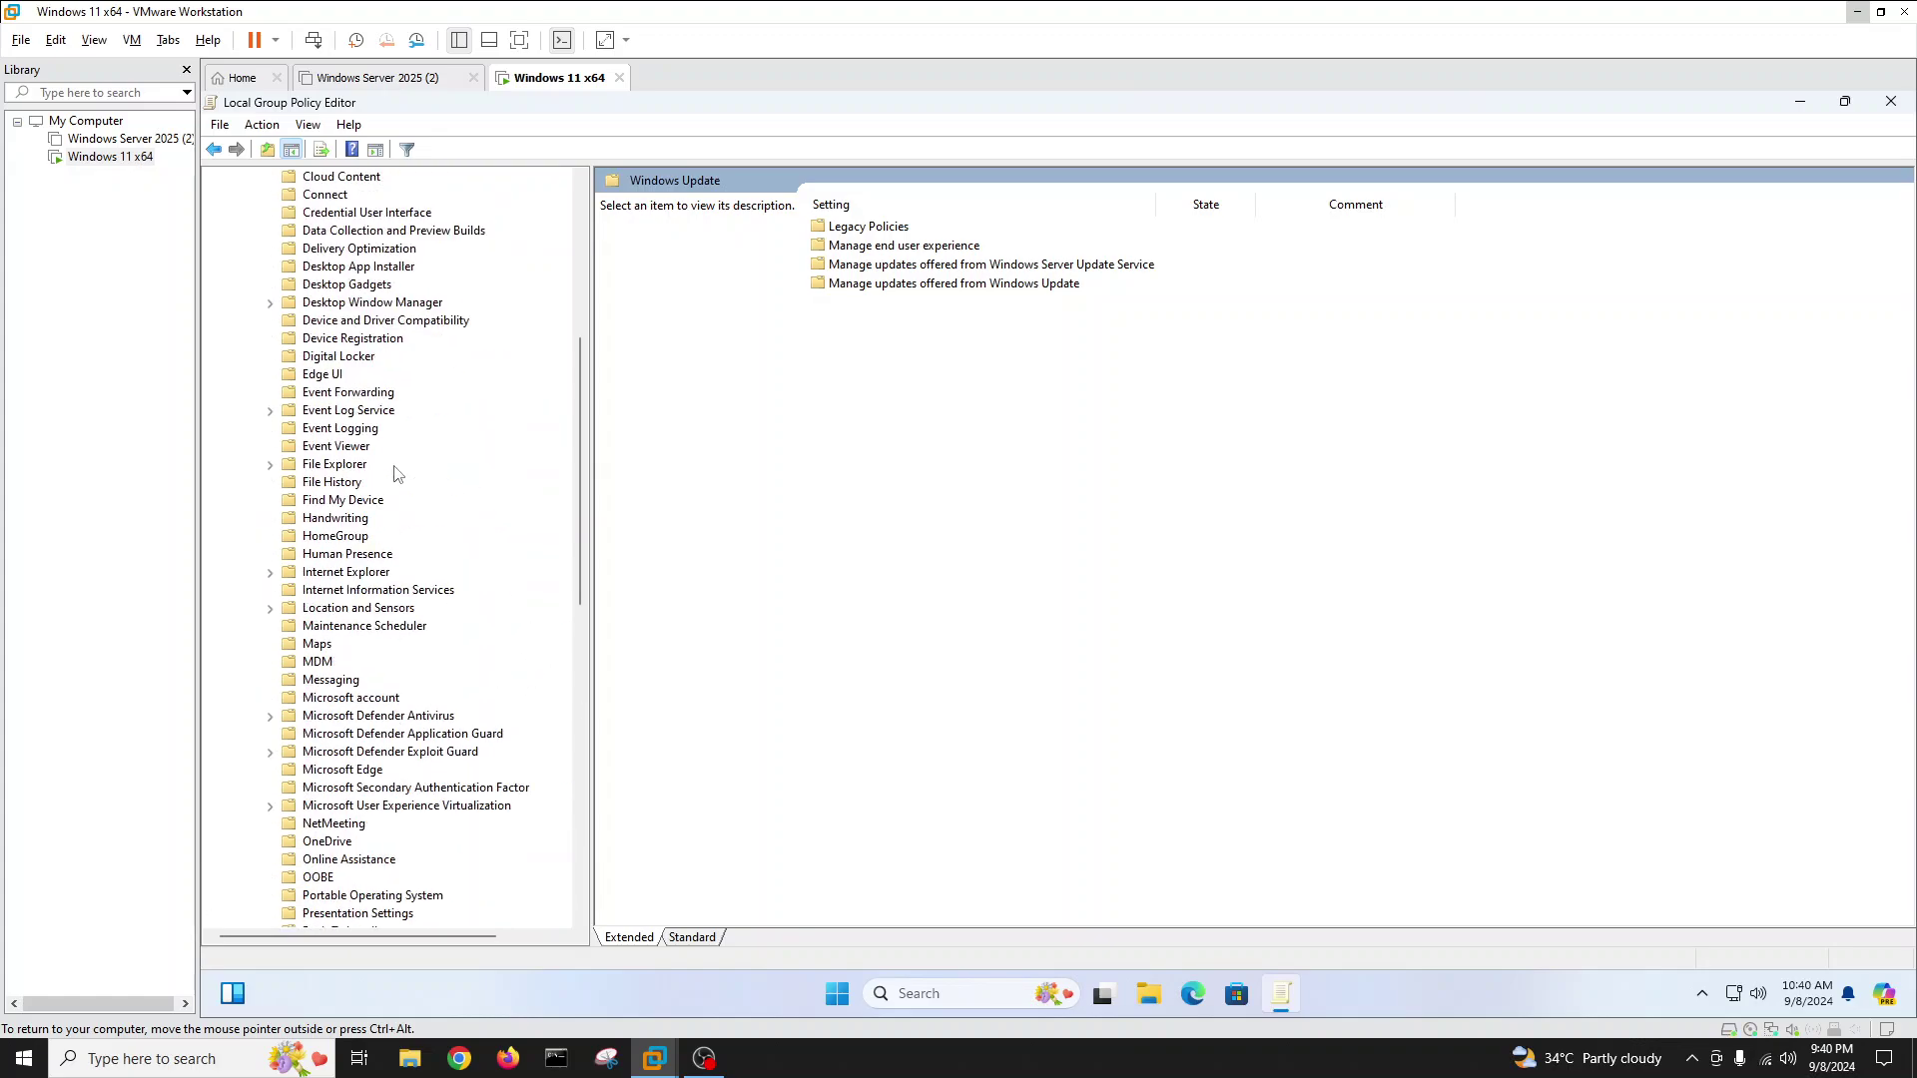
scroll(395, 471, "up", 3)
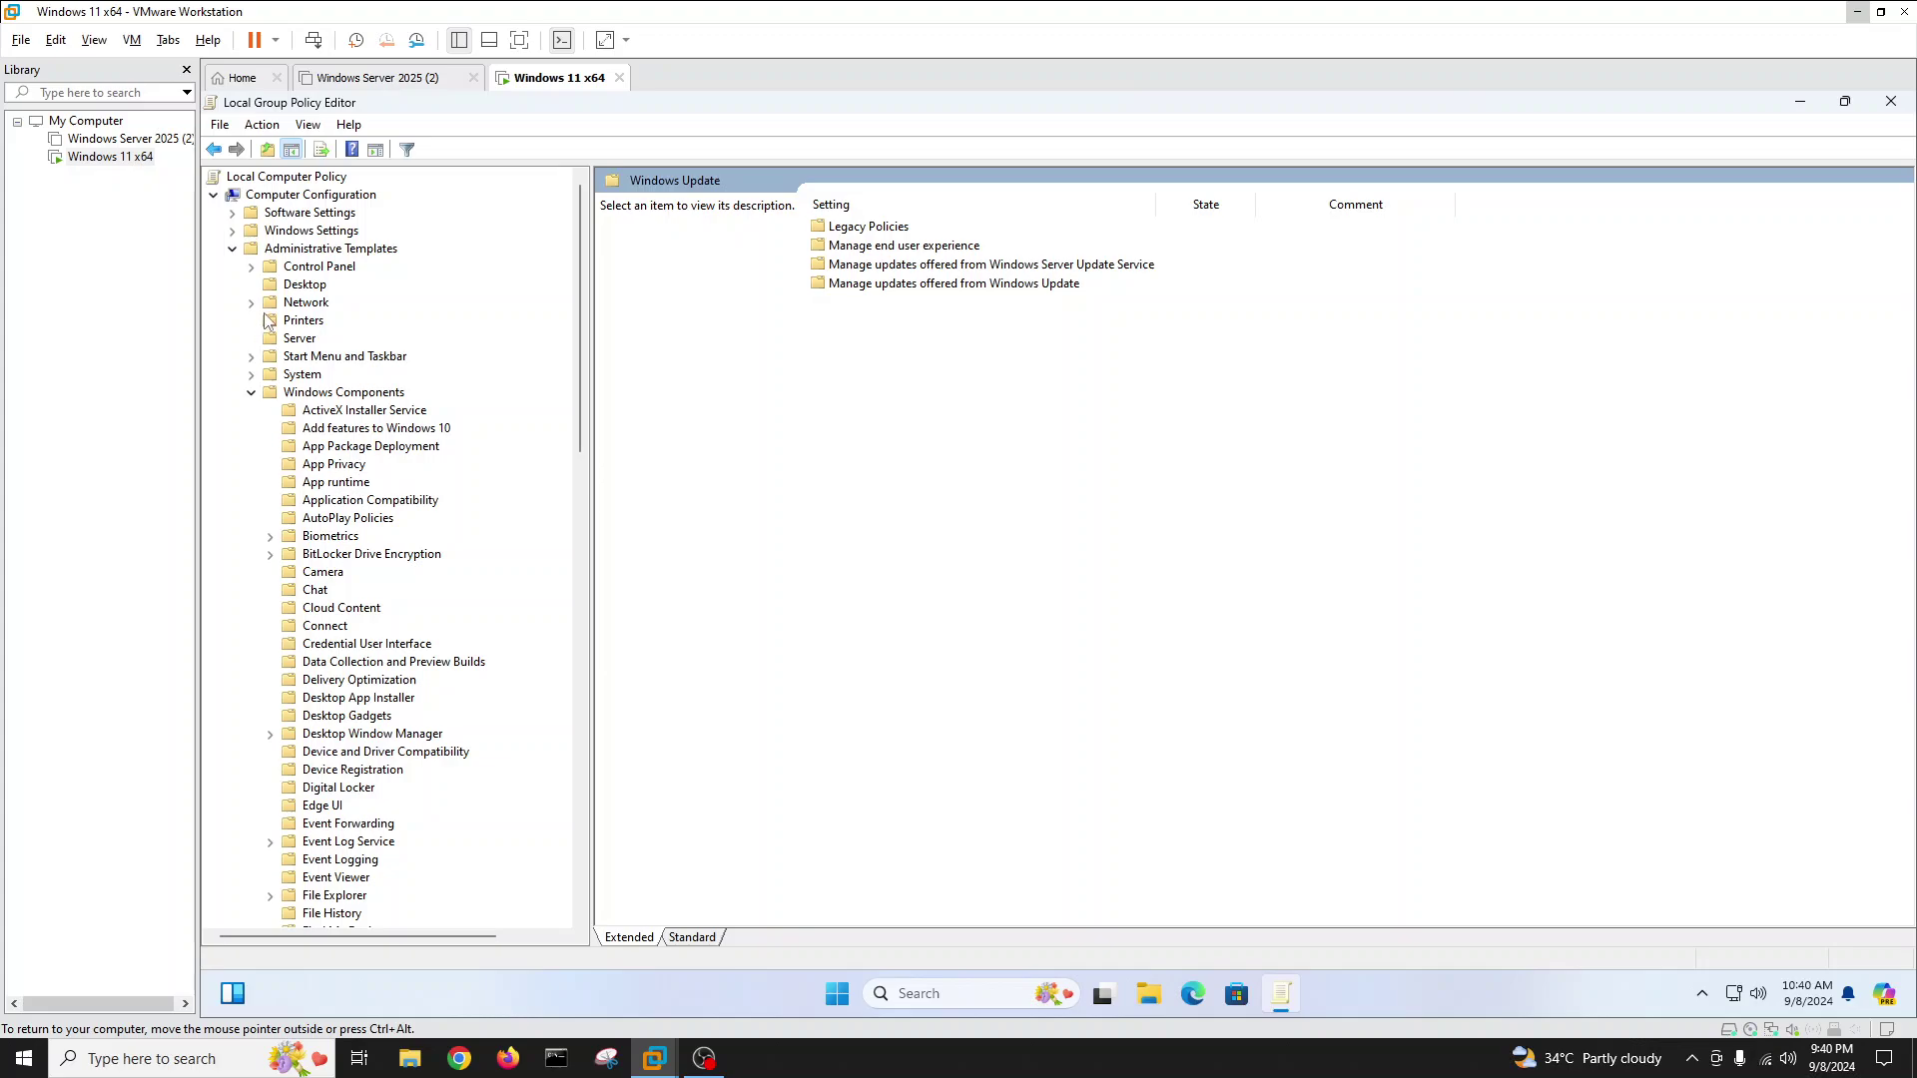
left_click(250, 394)
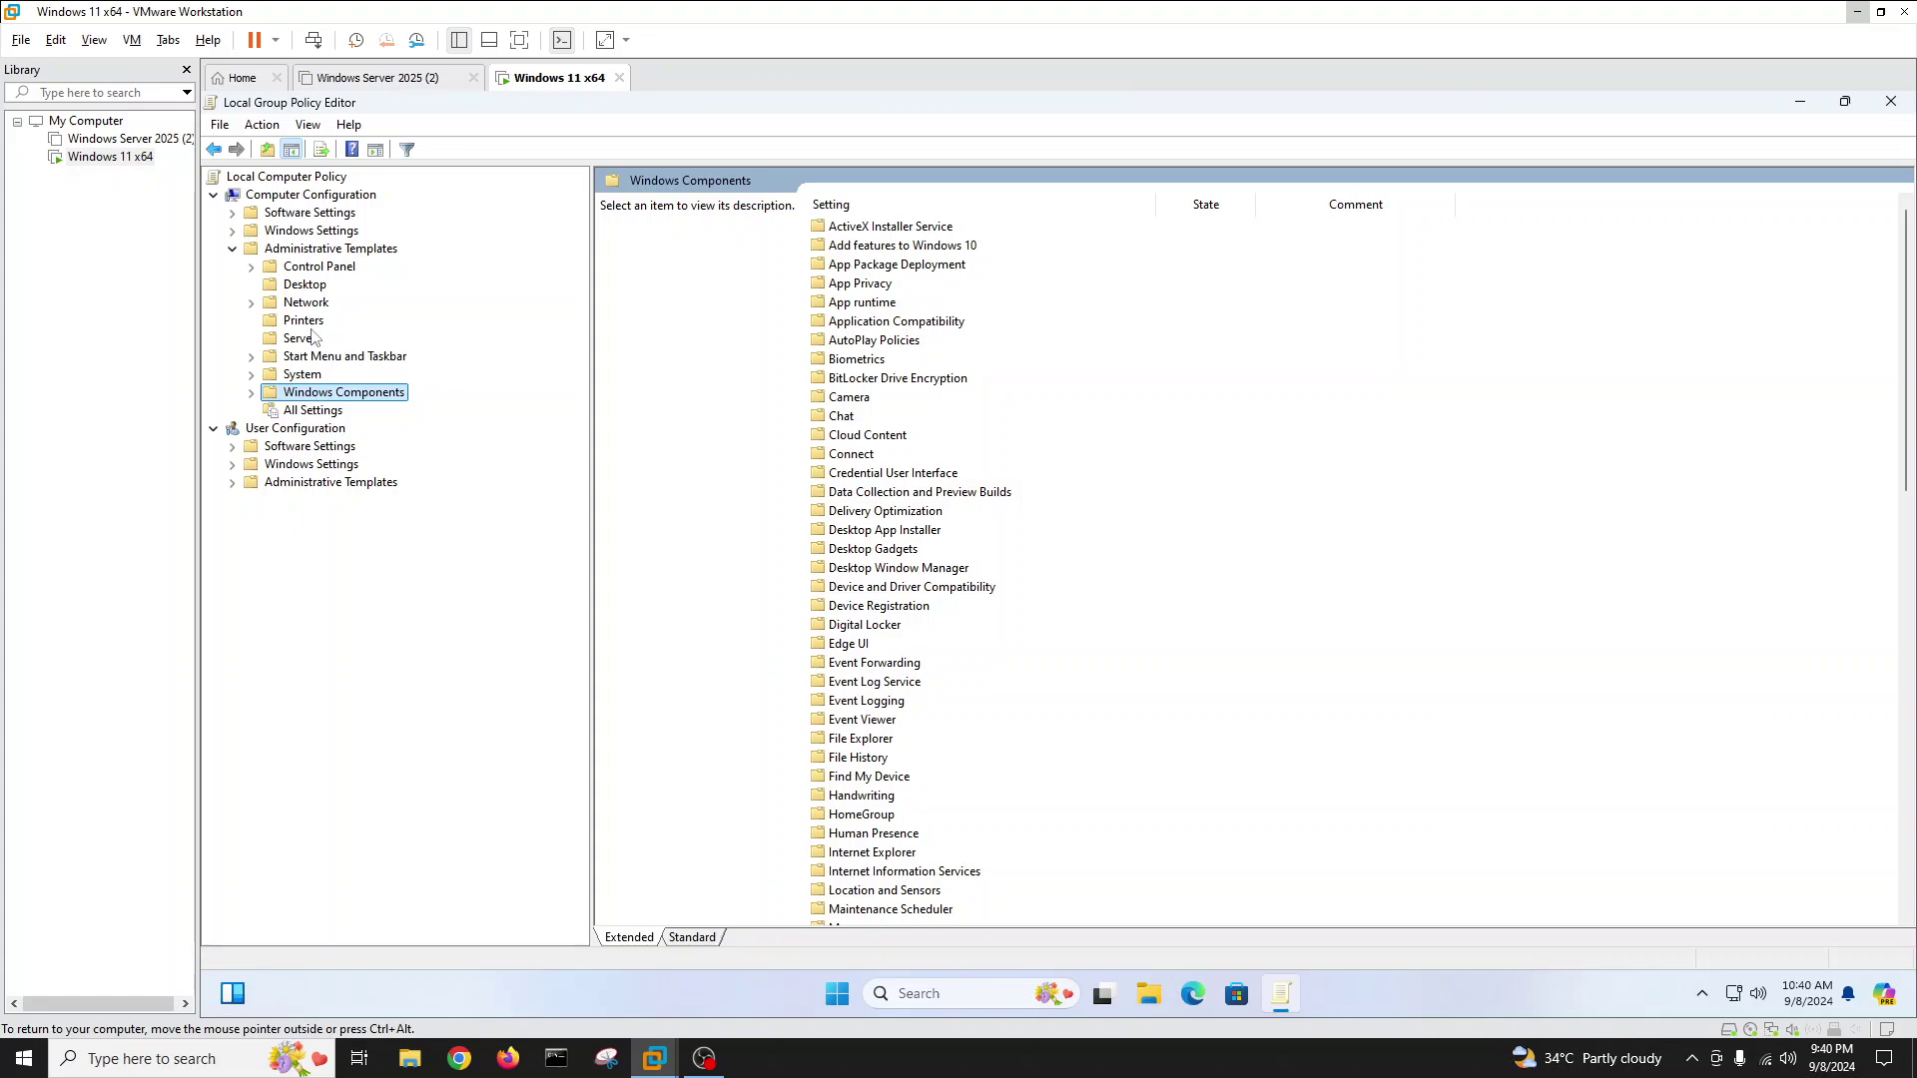
left_click(233, 248)
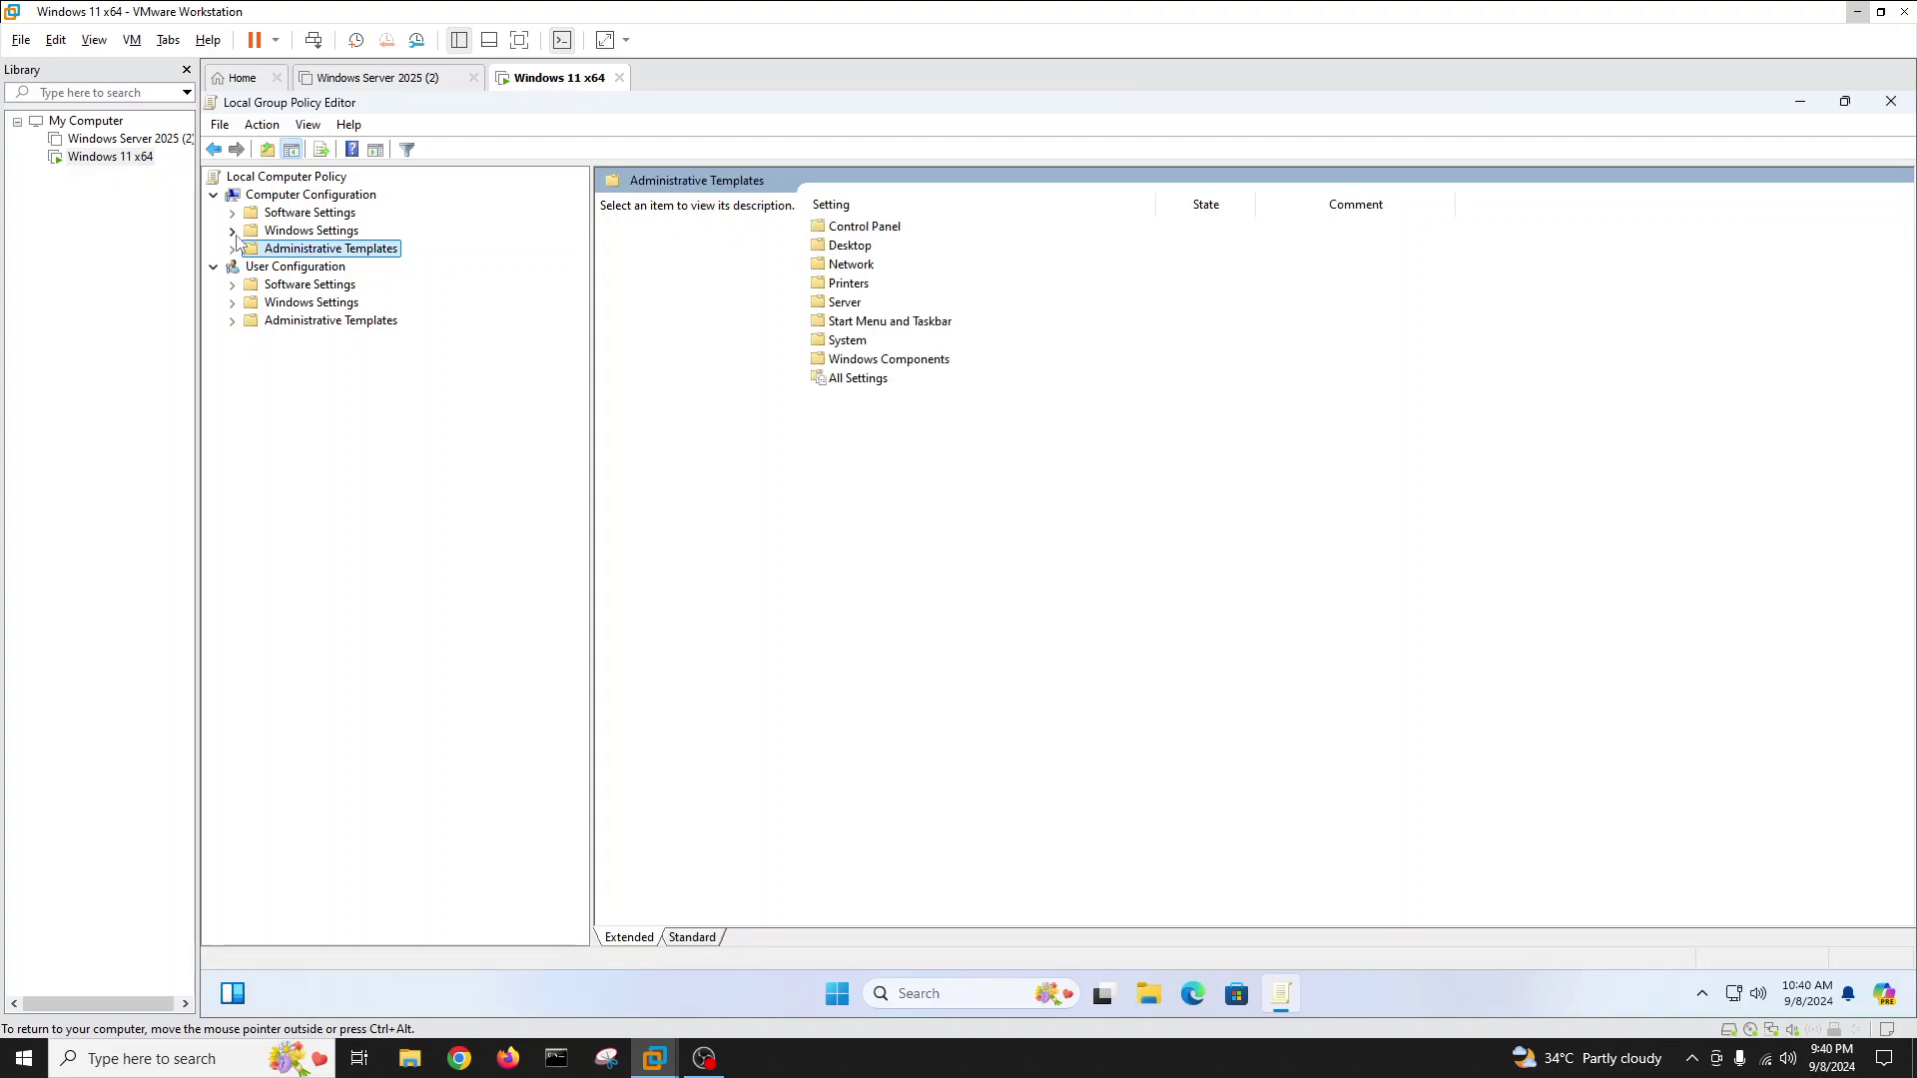
left_click(233, 231)
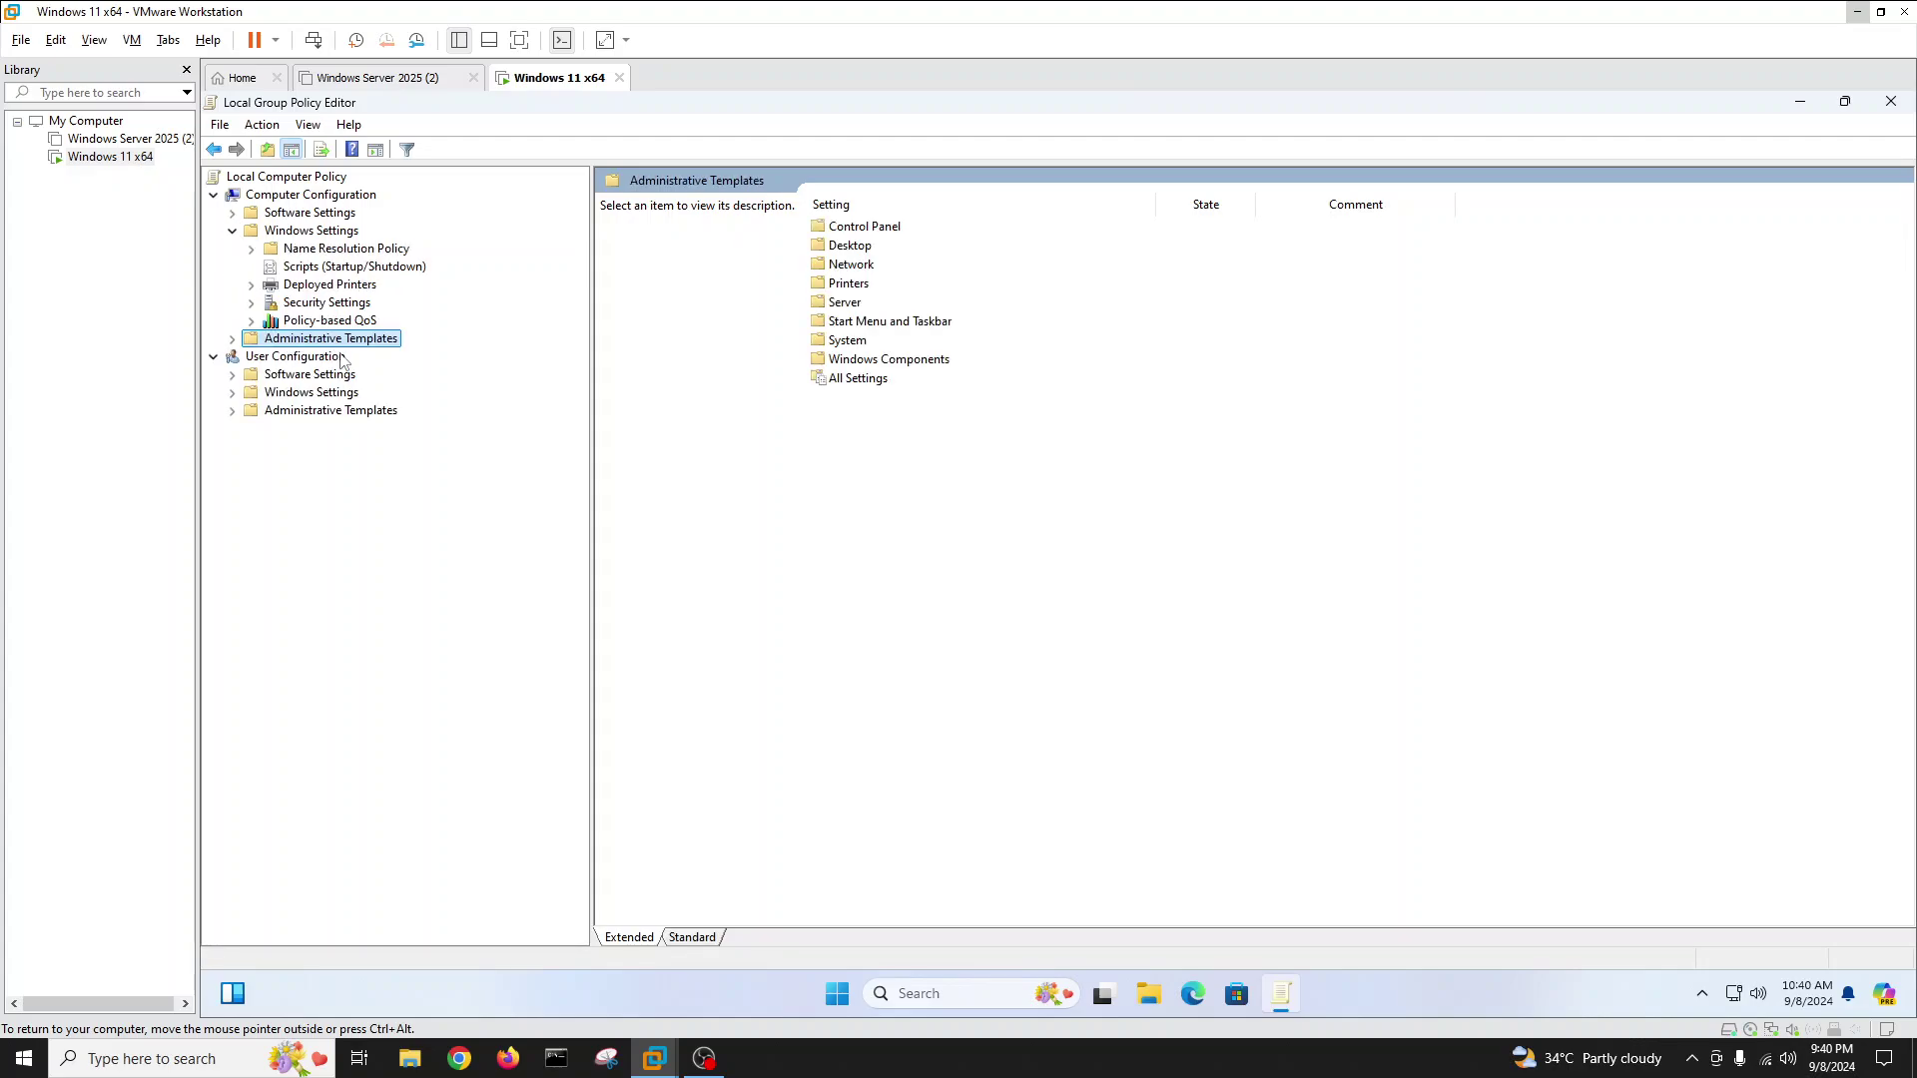
Step: Expand Administrative Templates > Windows Components > Windows Update under Computer Configuration, open Legacy Policies and widen the Setting column
left_click(232, 338)
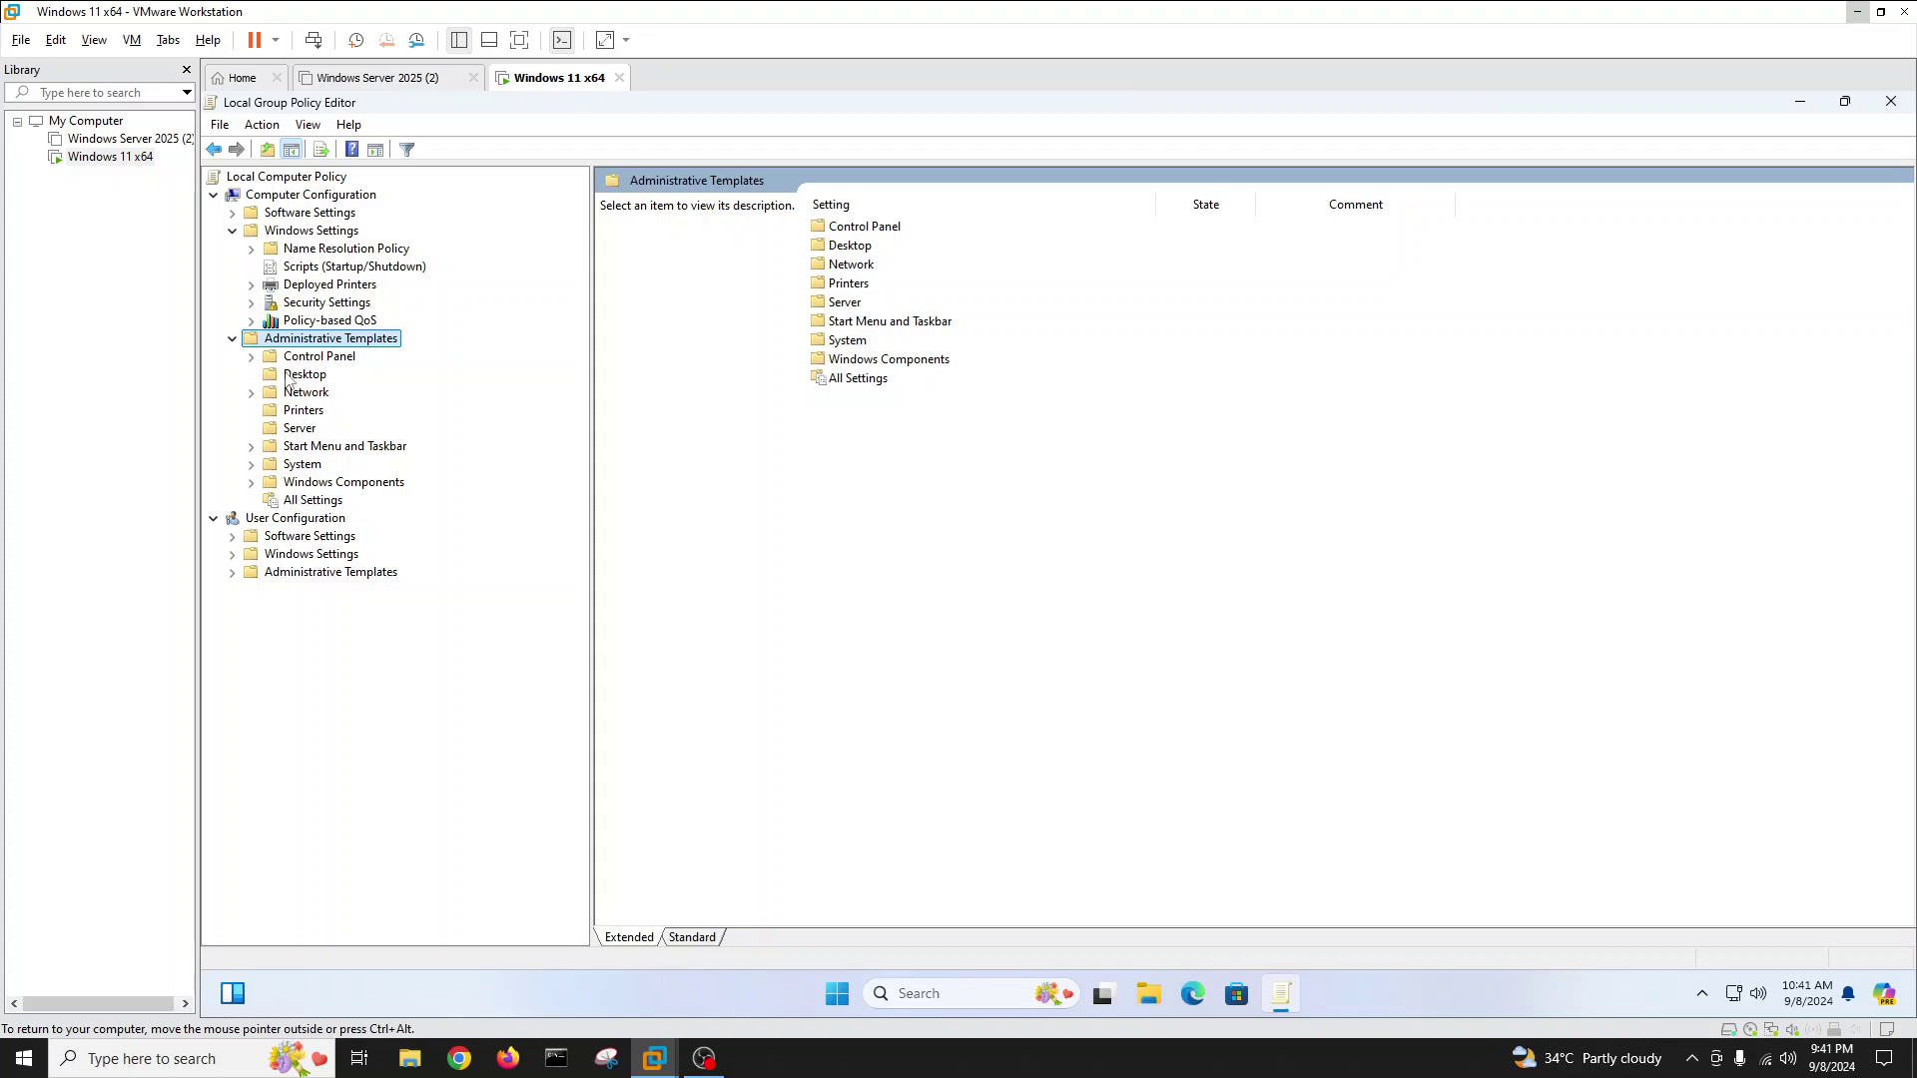
left_click(252, 483)
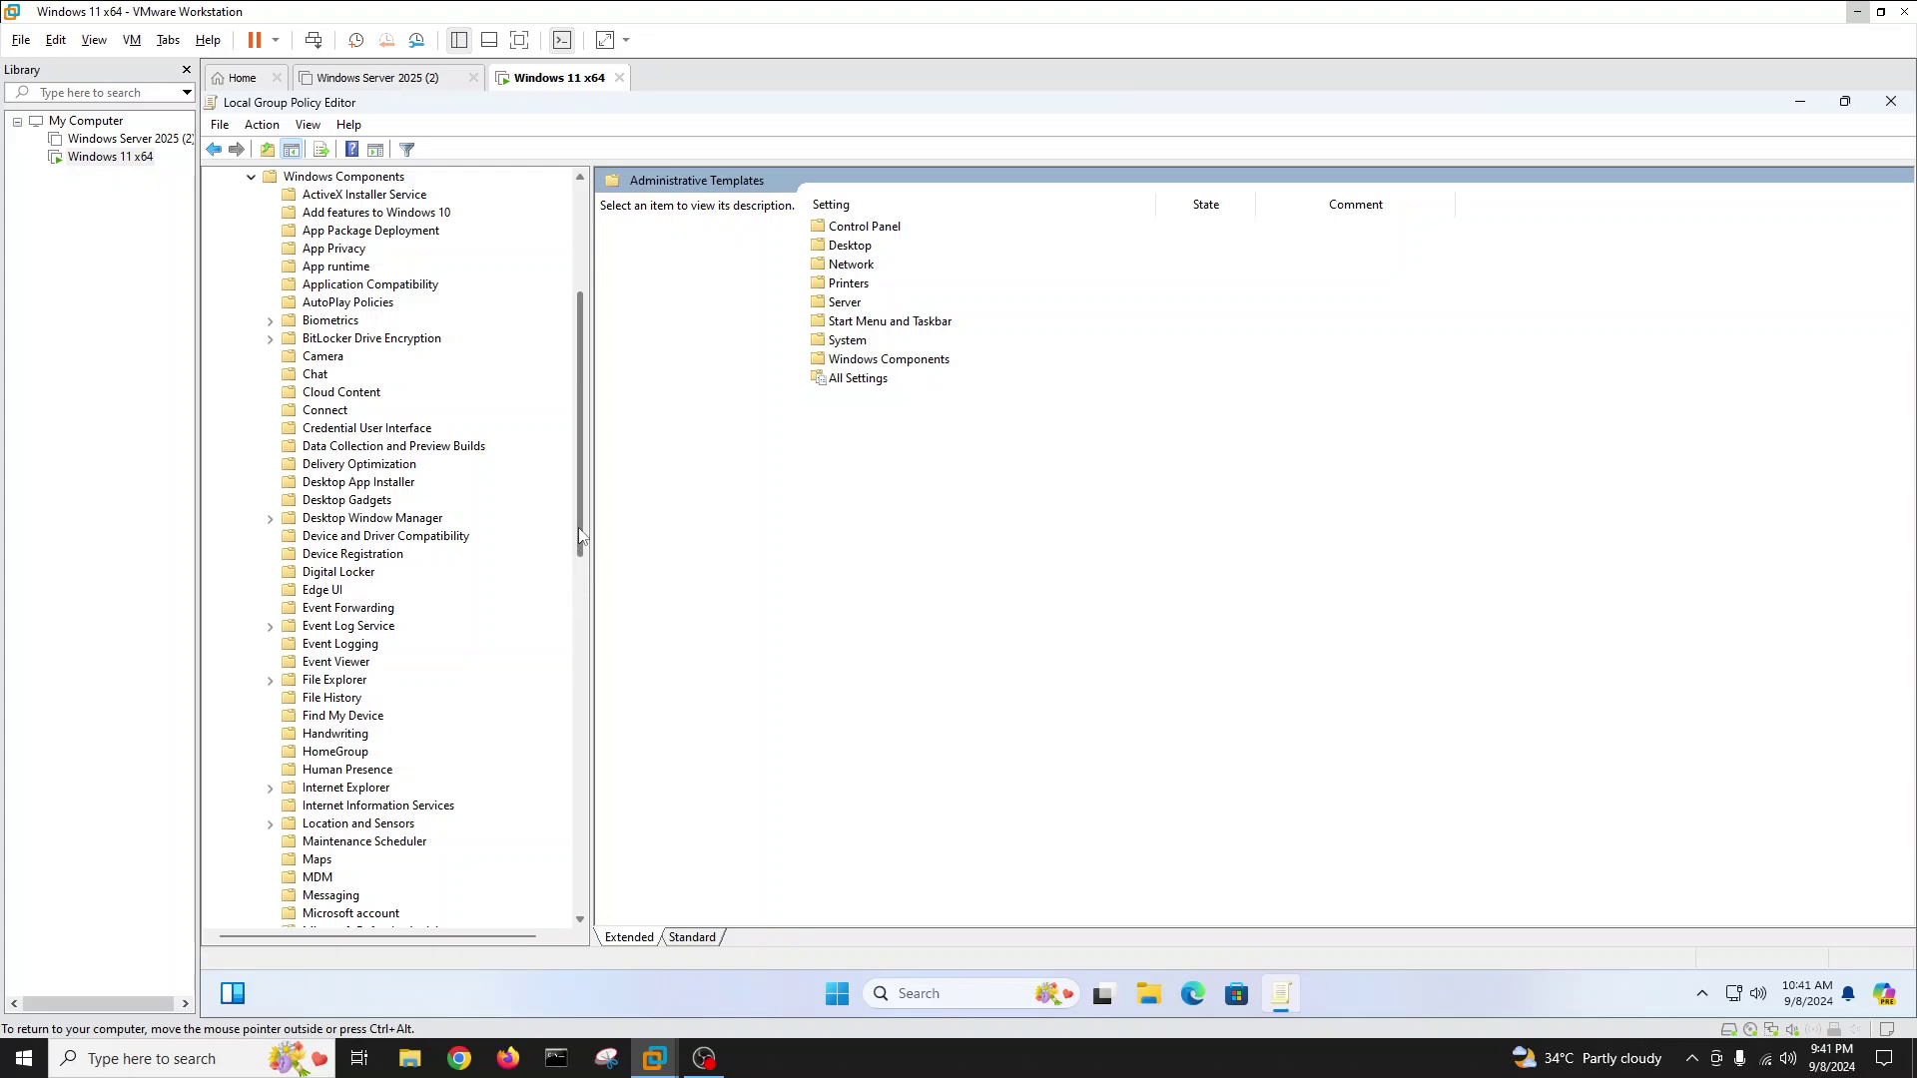
left_click_drag(582, 536, 577, 887)
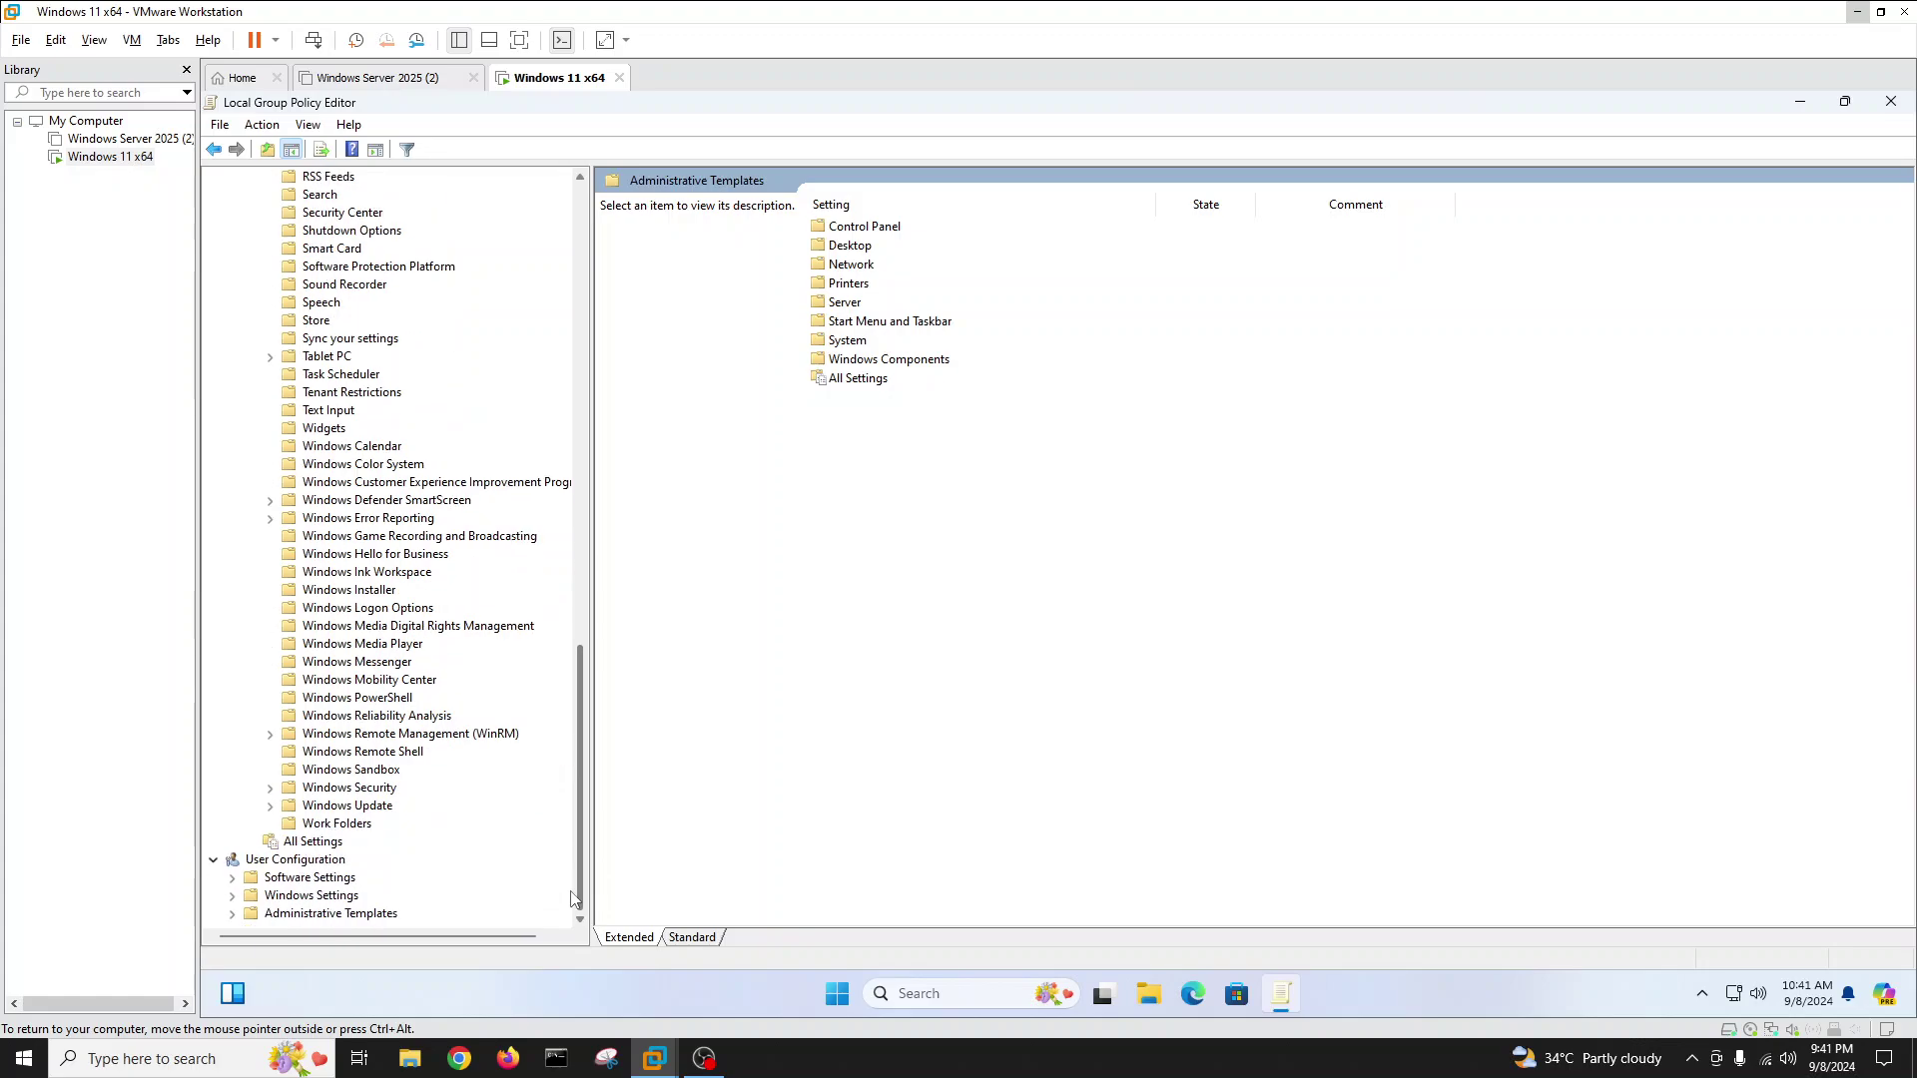
left_click(373, 809)
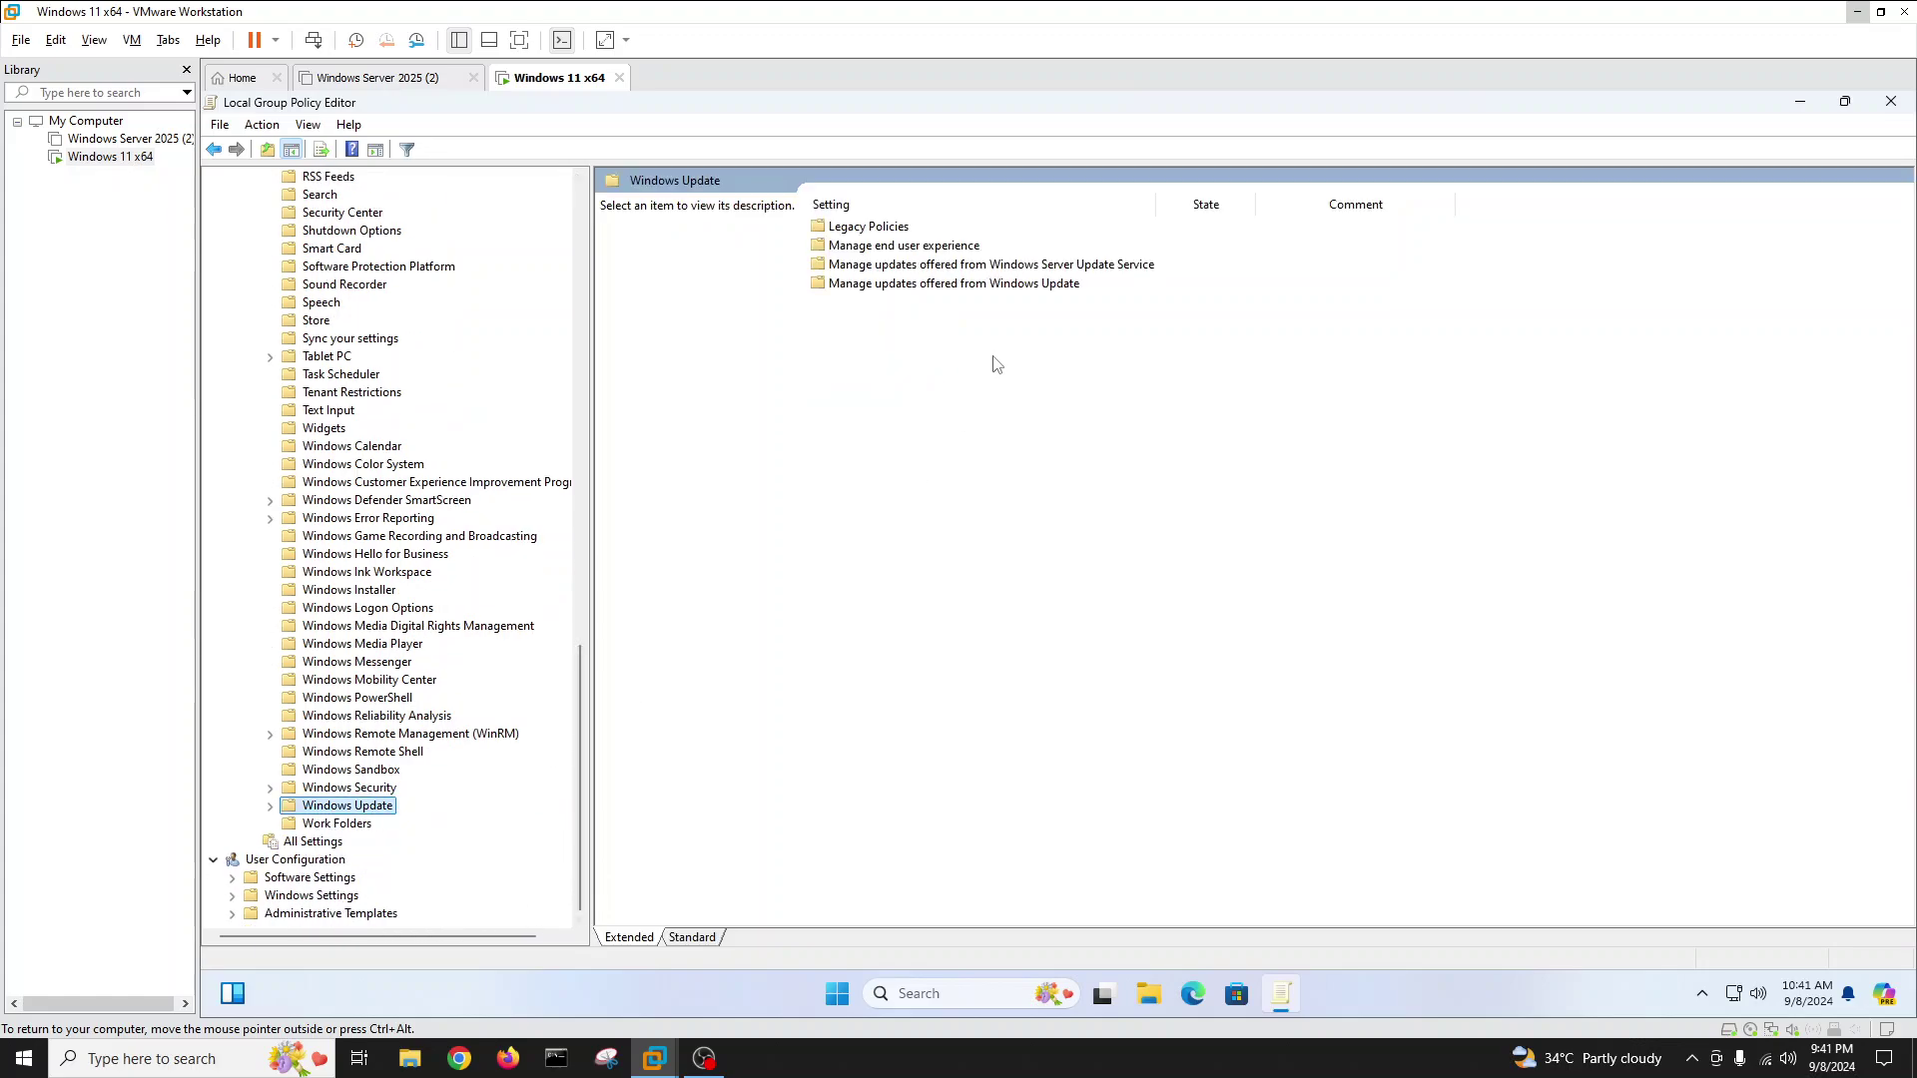
left_click(270, 806)
left_click(369, 824)
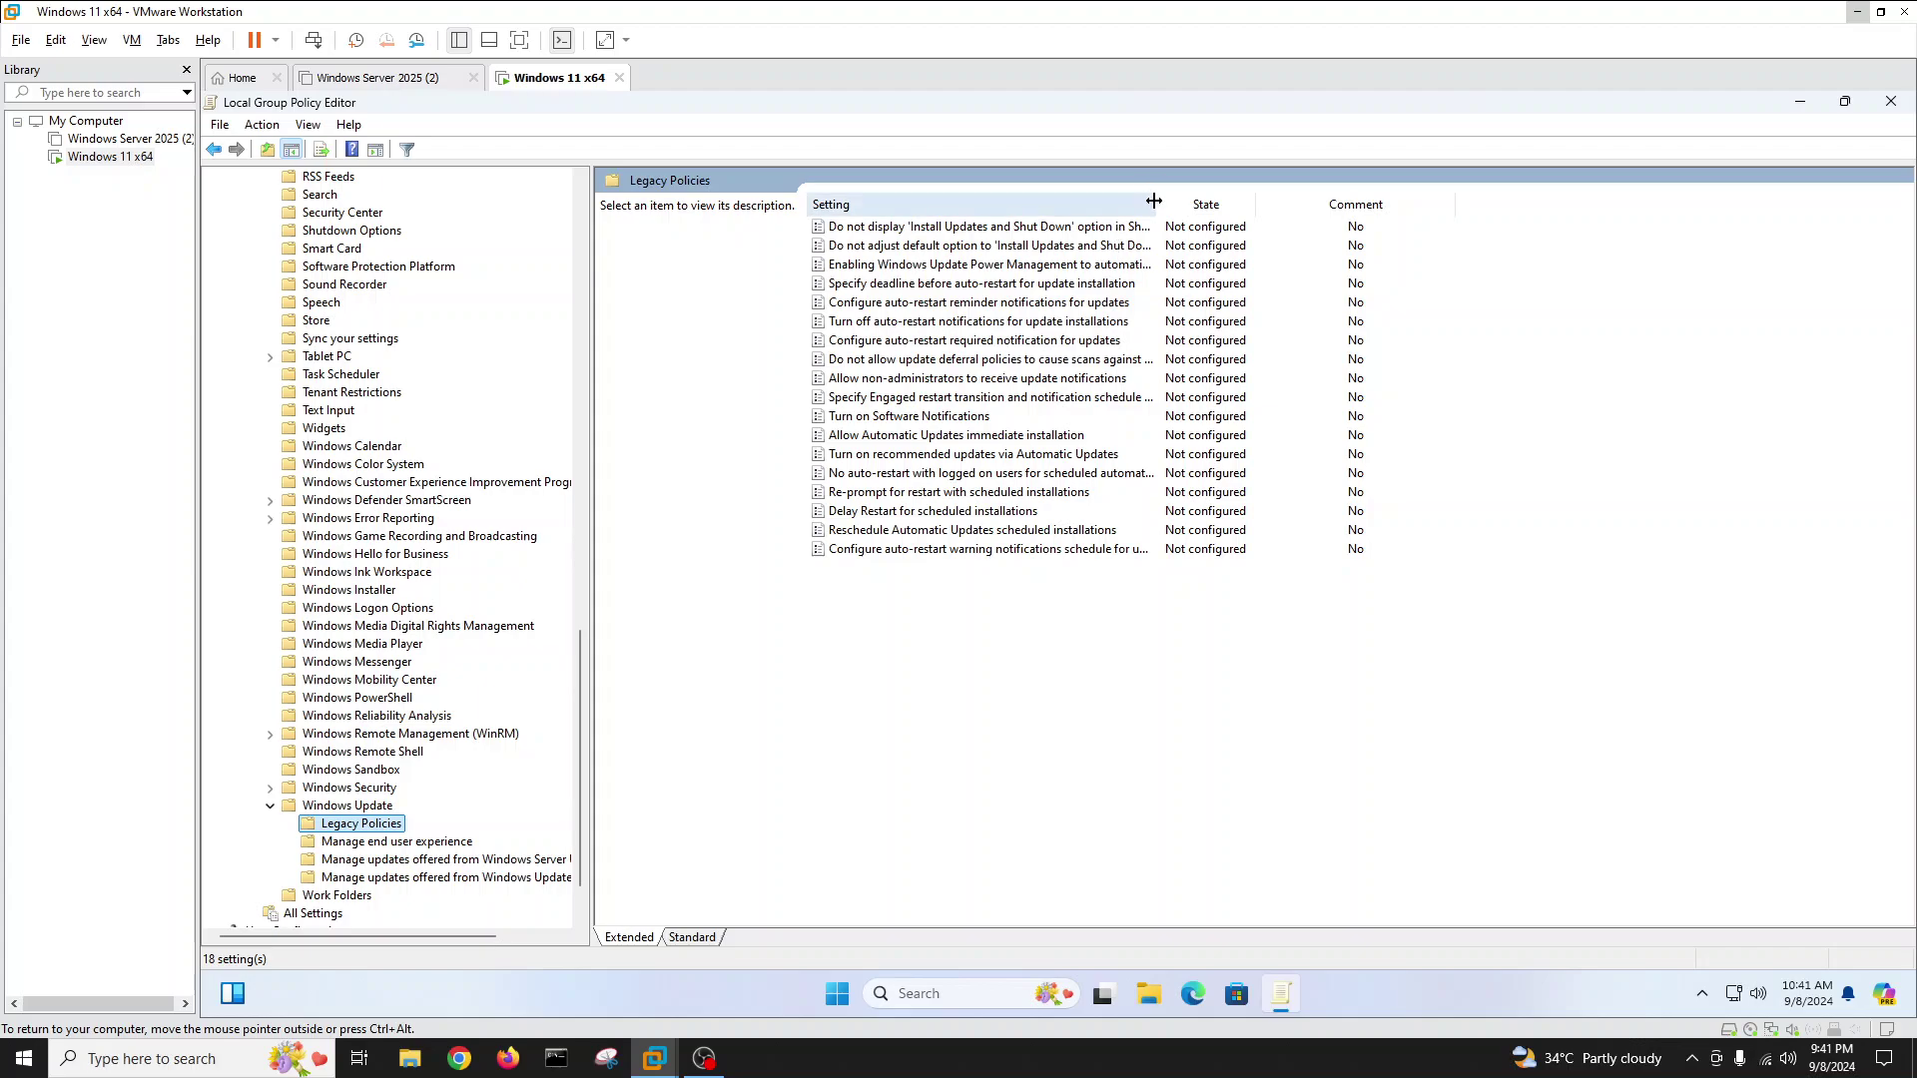
left_click_drag(1156, 204, 1339, 257)
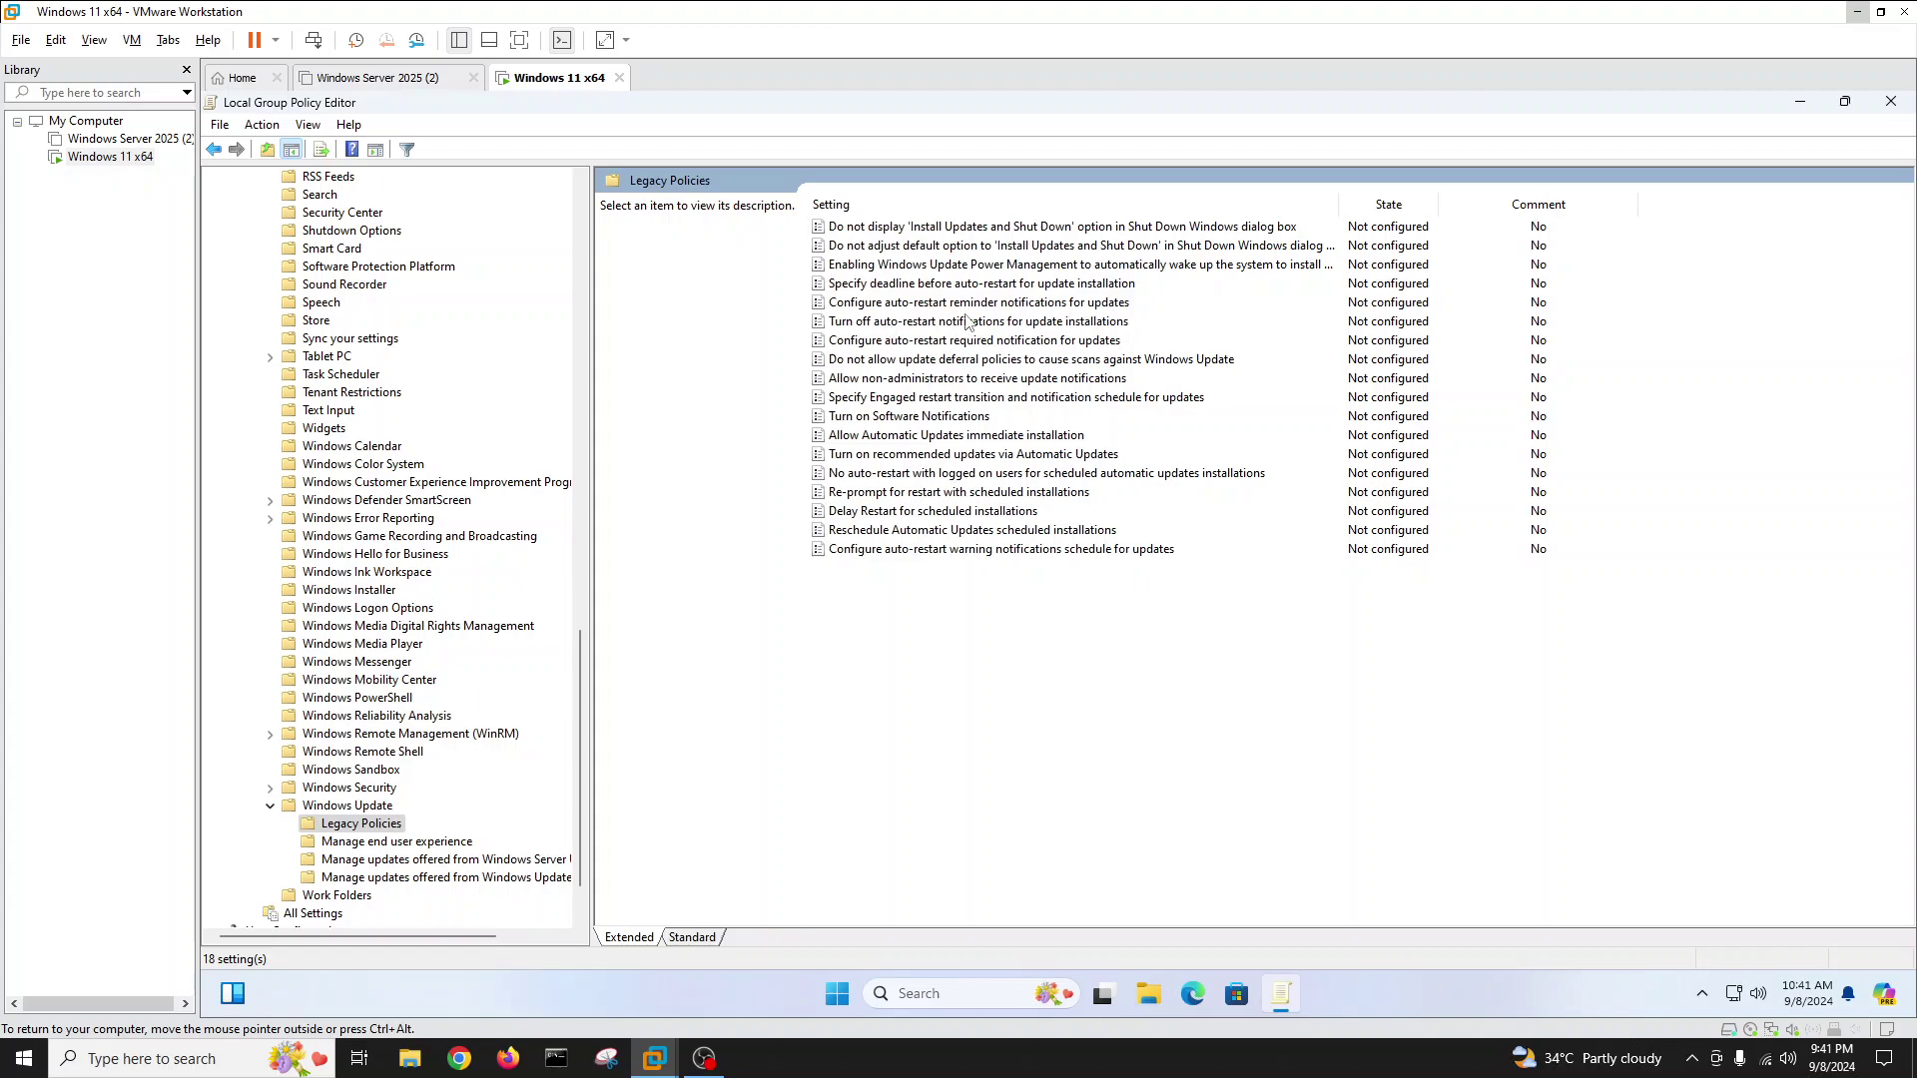
Step: Set the "Allow Automatic Updates immediate installation" policy to Disabled
left_click(1072, 361)
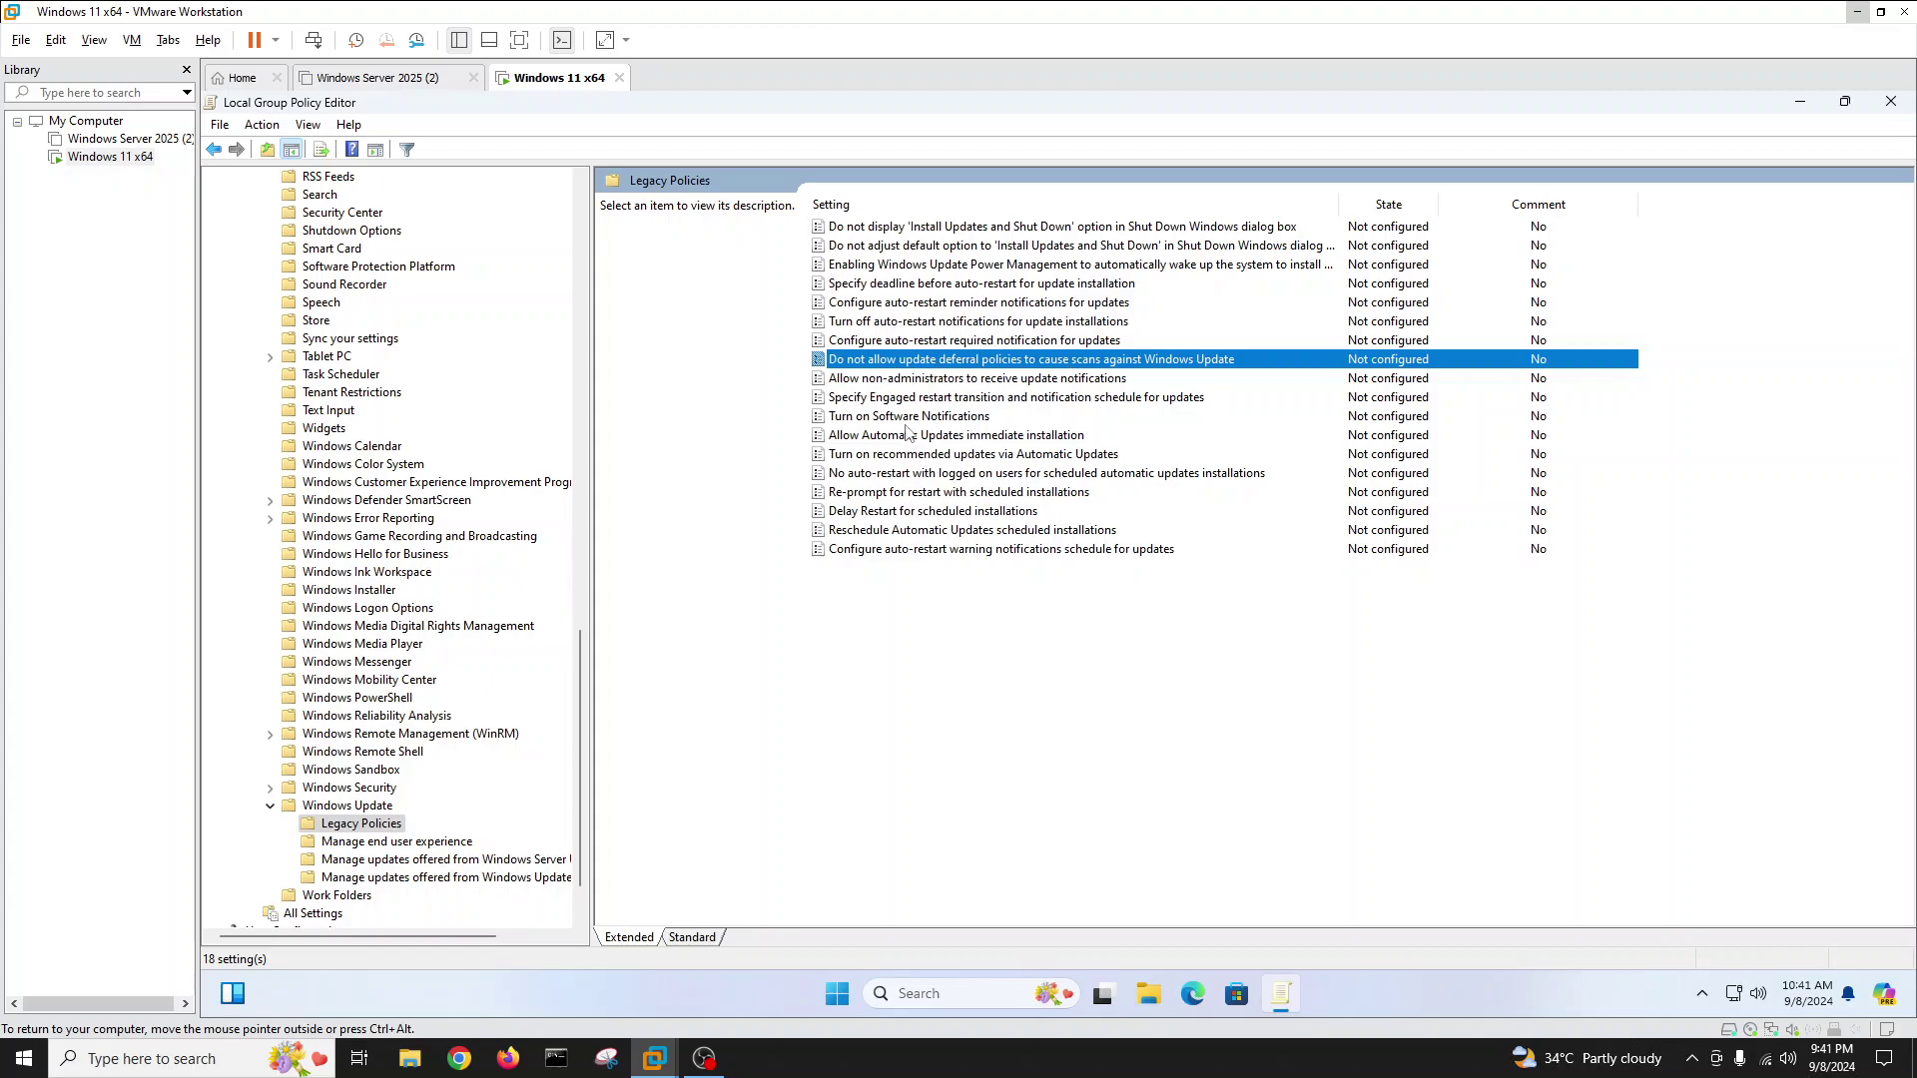
left_click(1056, 437)
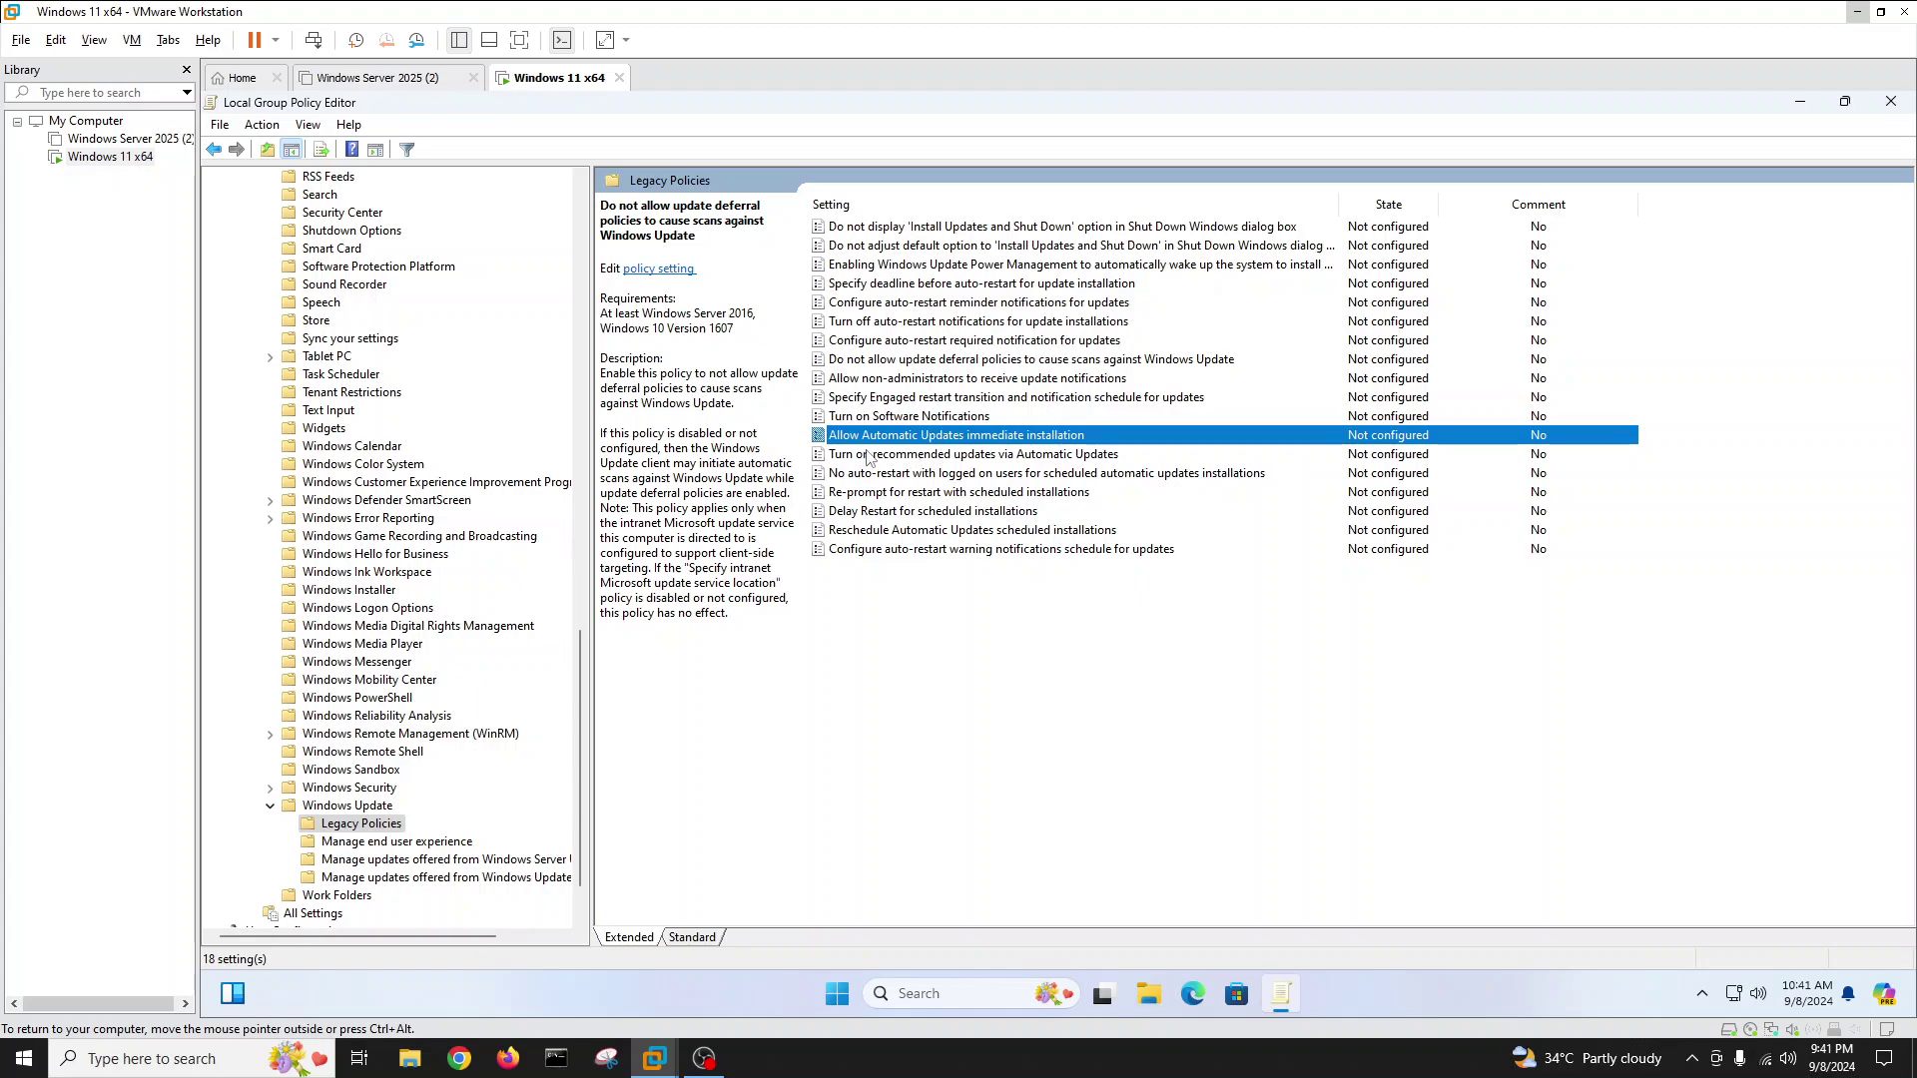
double_click(998, 440)
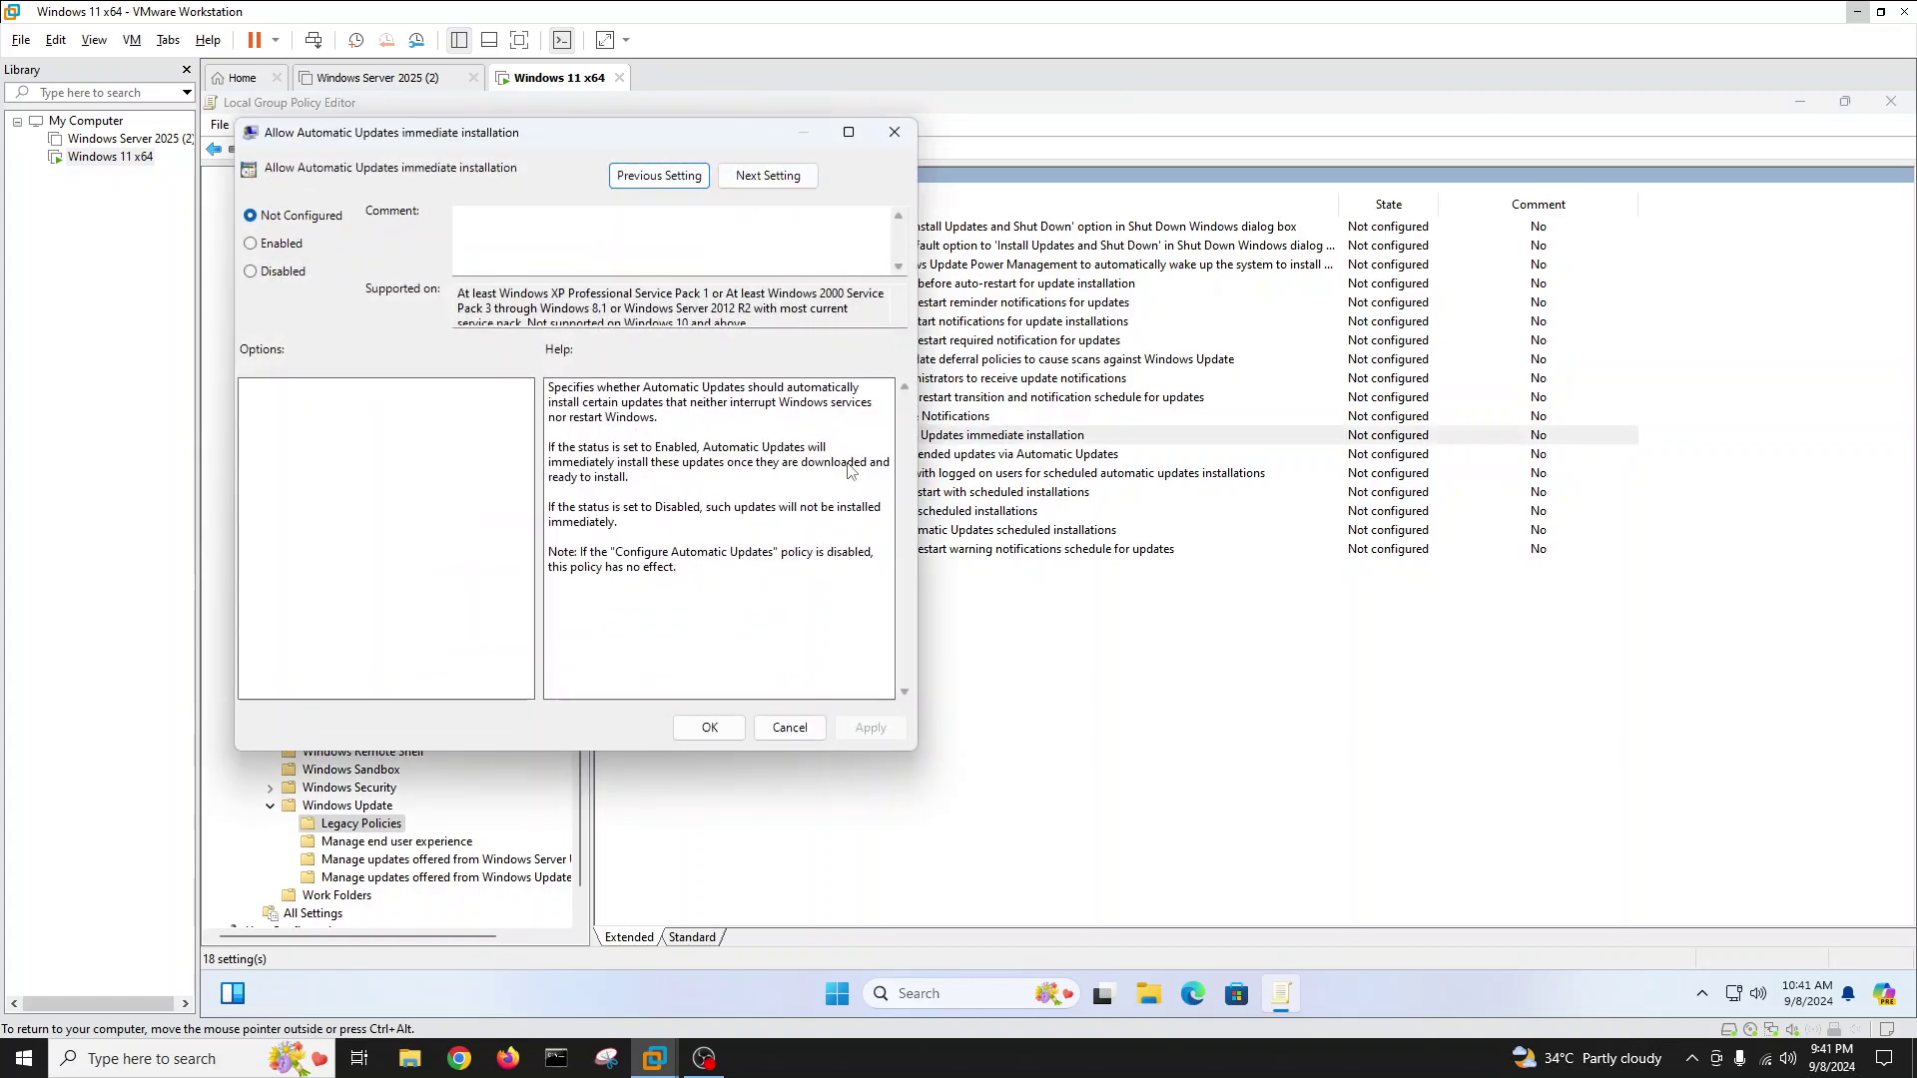
left_click(251, 272)
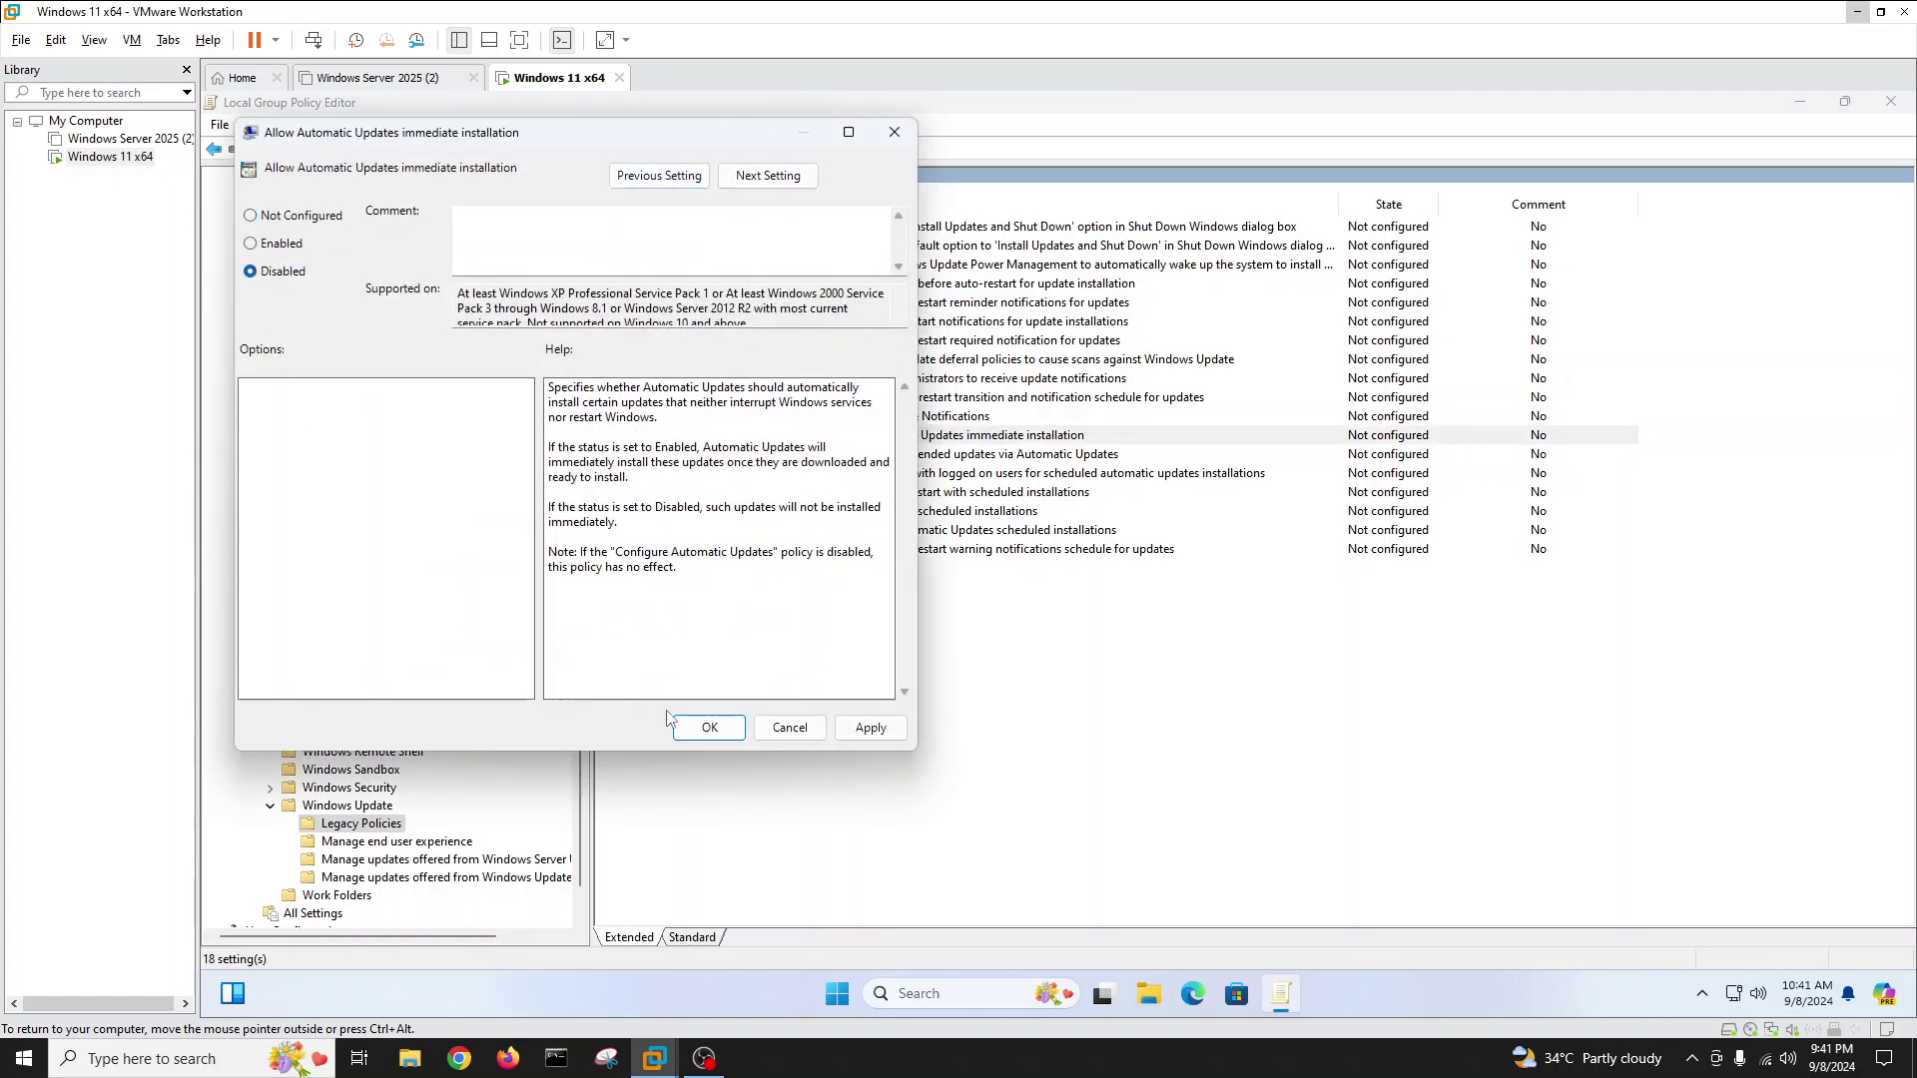
left_click(698, 725)
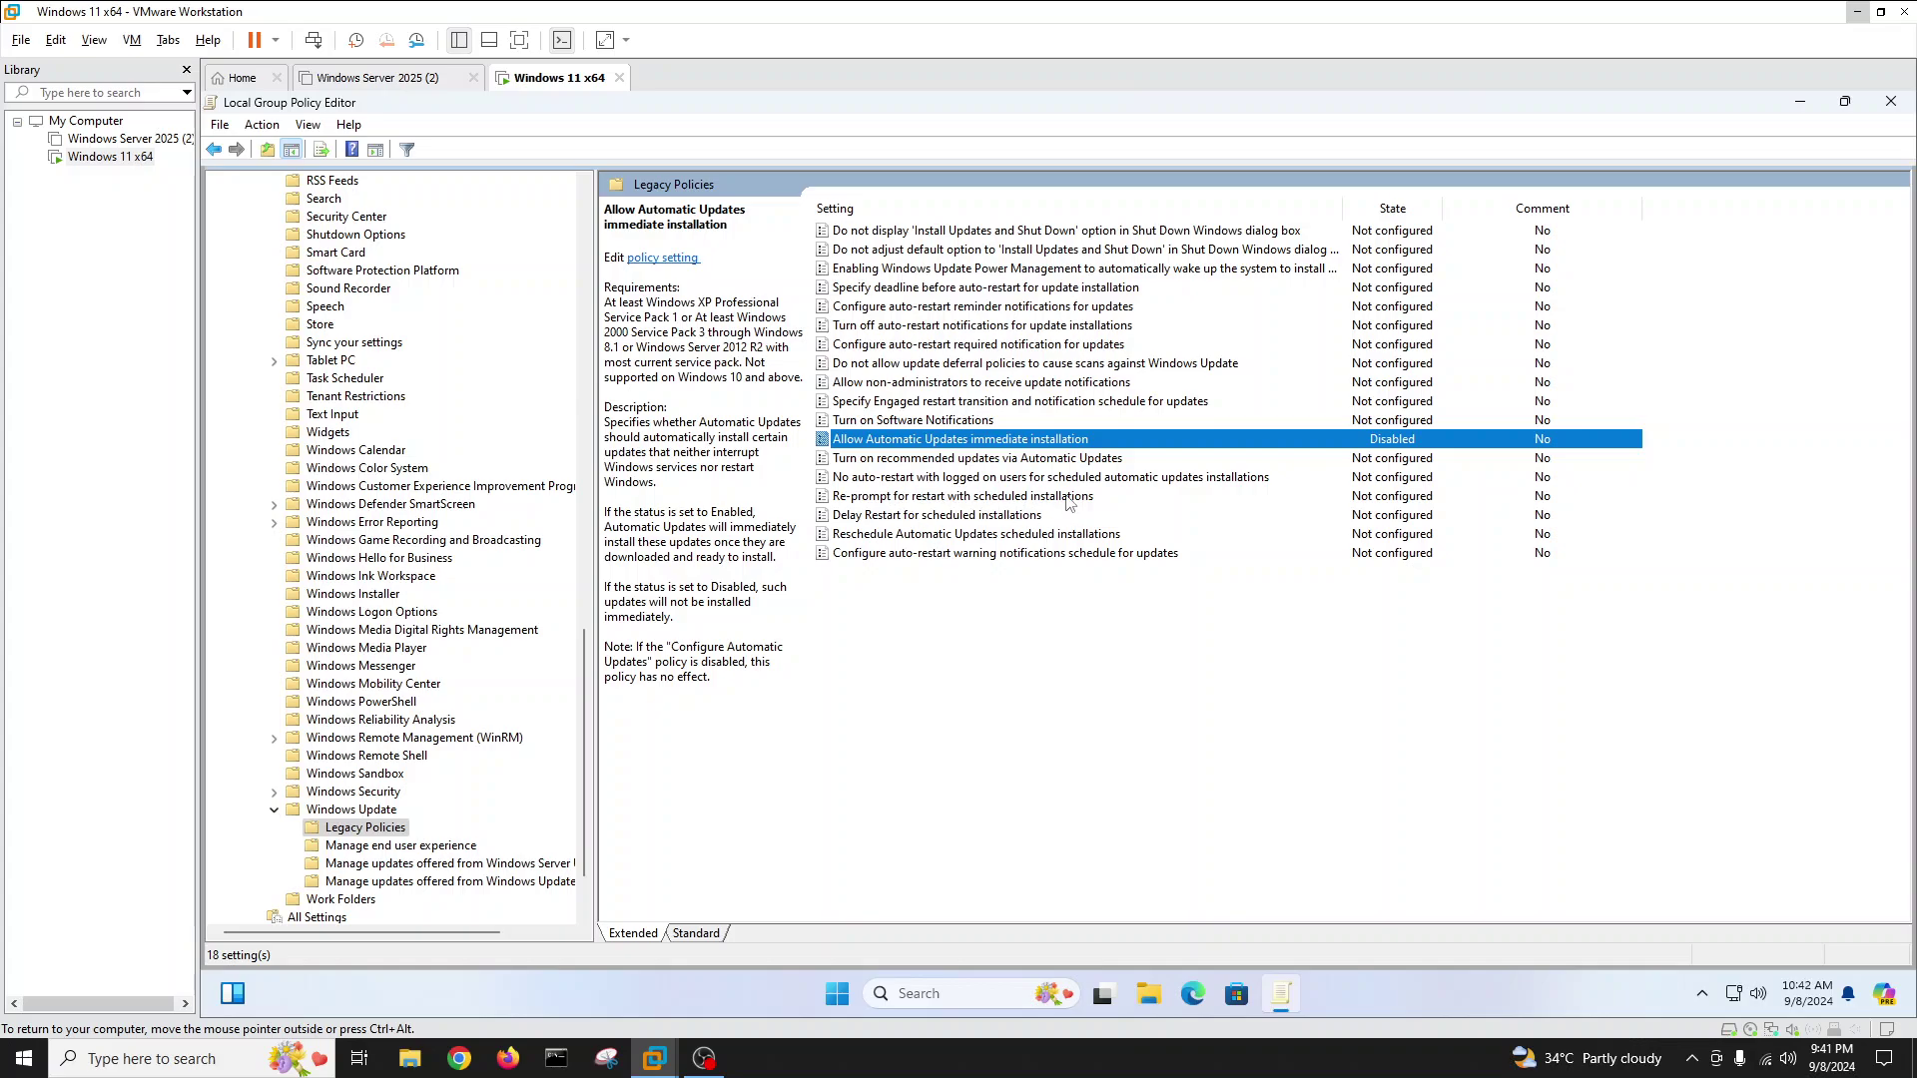
Step: Set the "Reschedule Automatic Updates scheduled installations" policy to Disabled
left_click(901, 537)
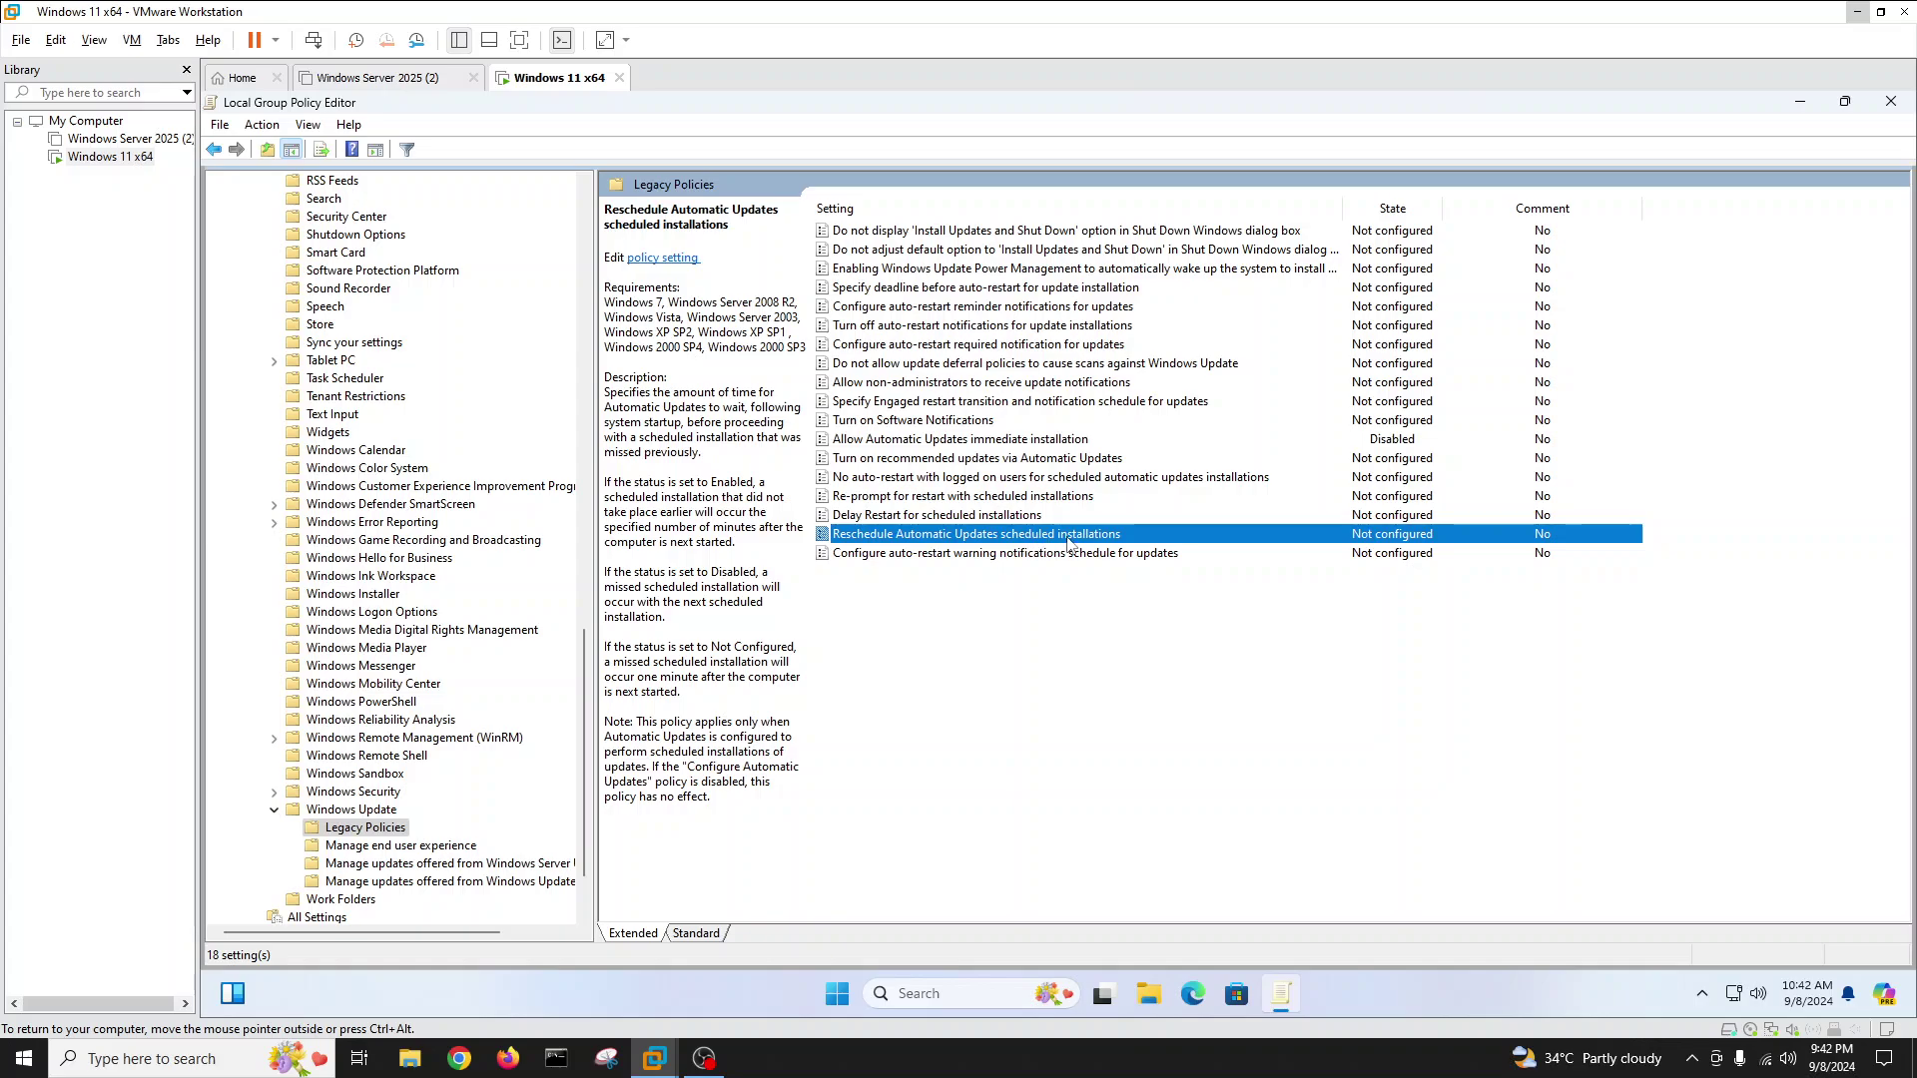
double_click(1068, 540)
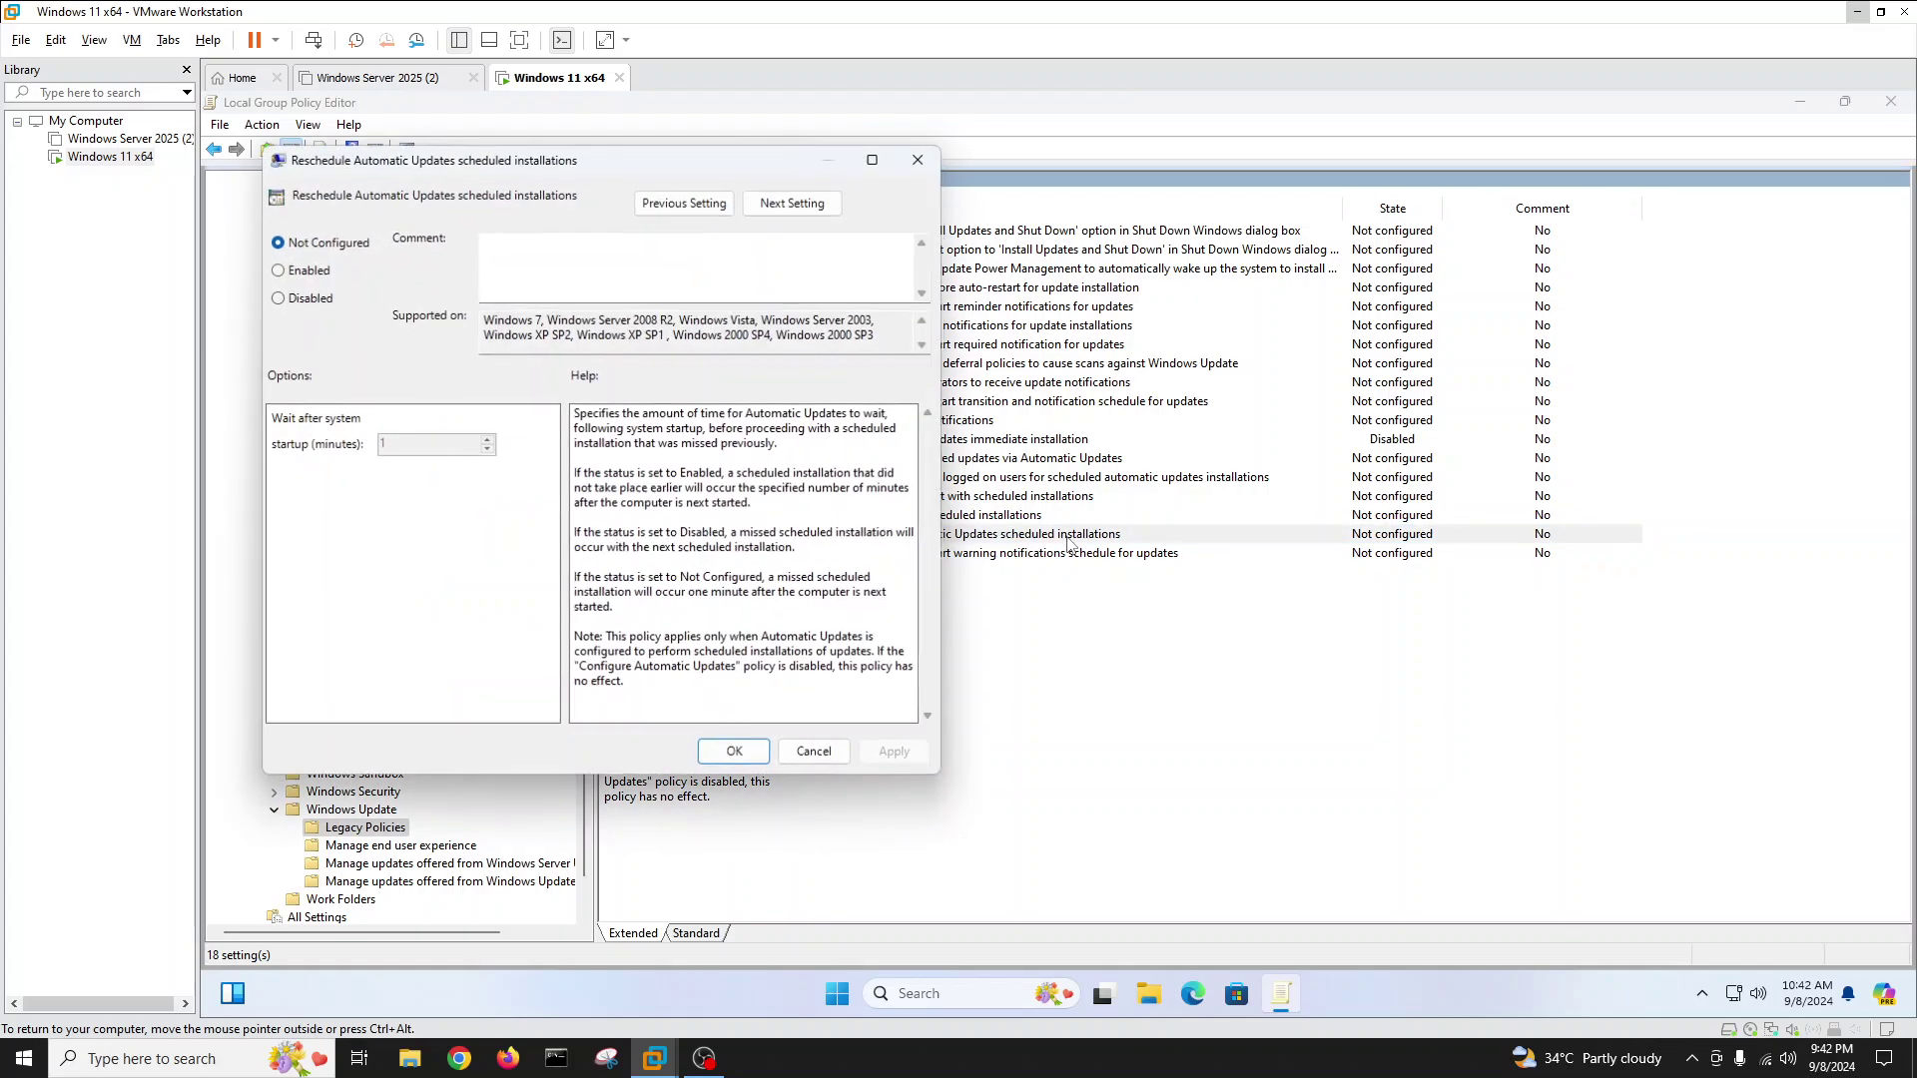
left_click(302, 297)
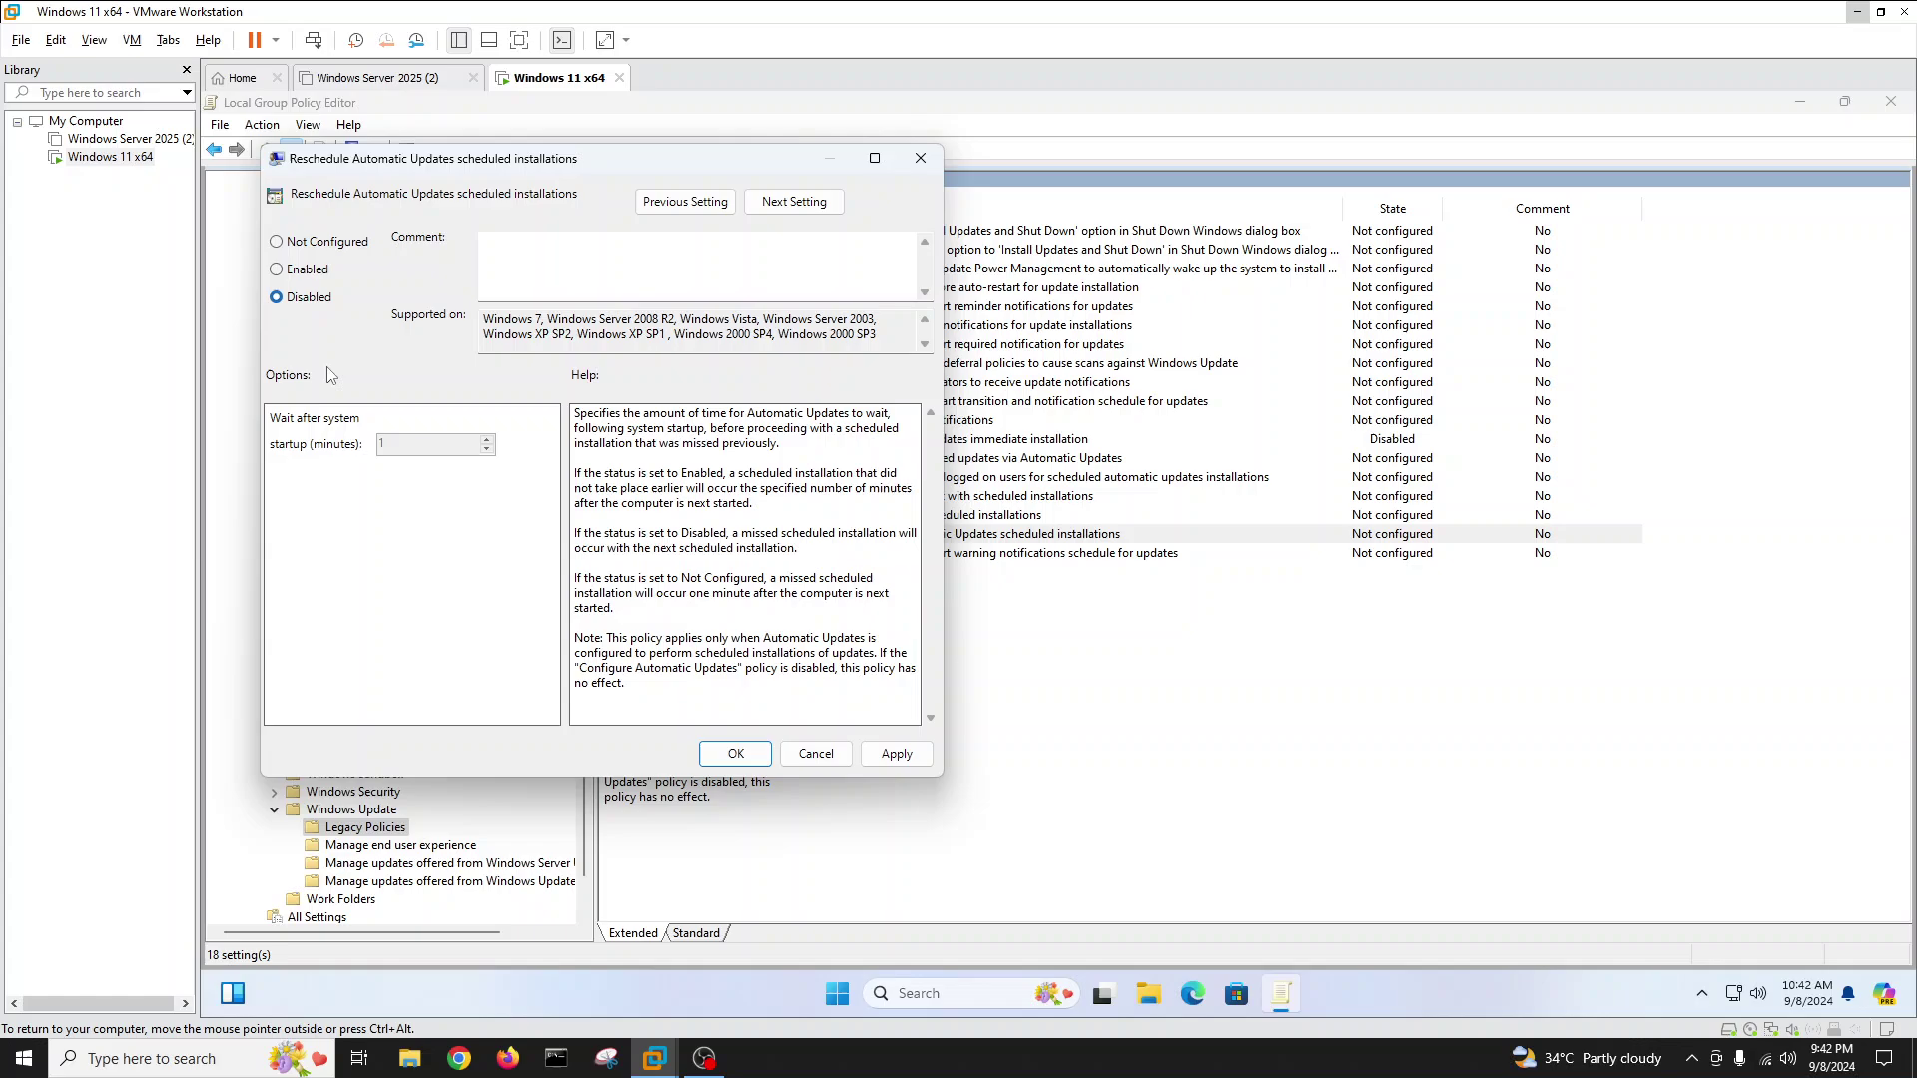
left_click(896, 754)
left_click(735, 754)
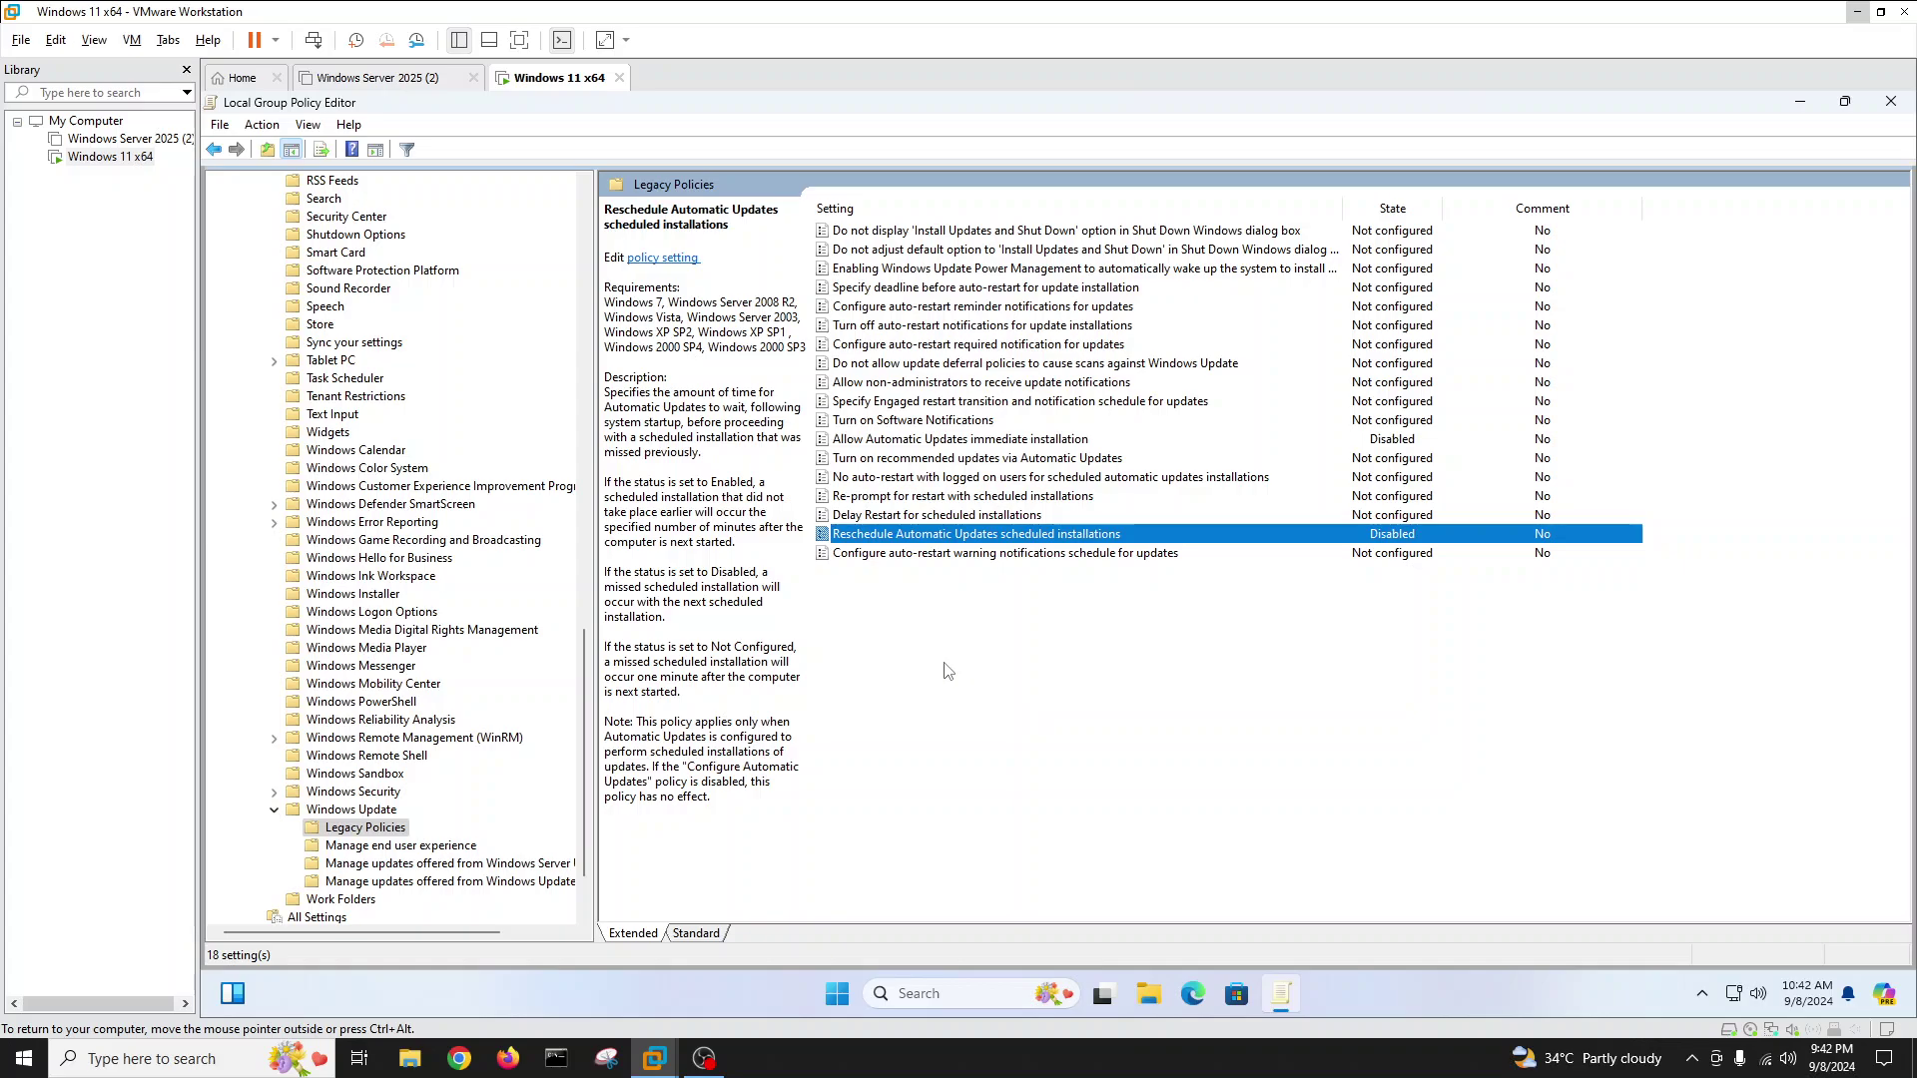
Step: Review the two "Manage updates offered from" folders and the Legacy Policies settings, and close the Local Group Policy Editor
left_click(454, 865)
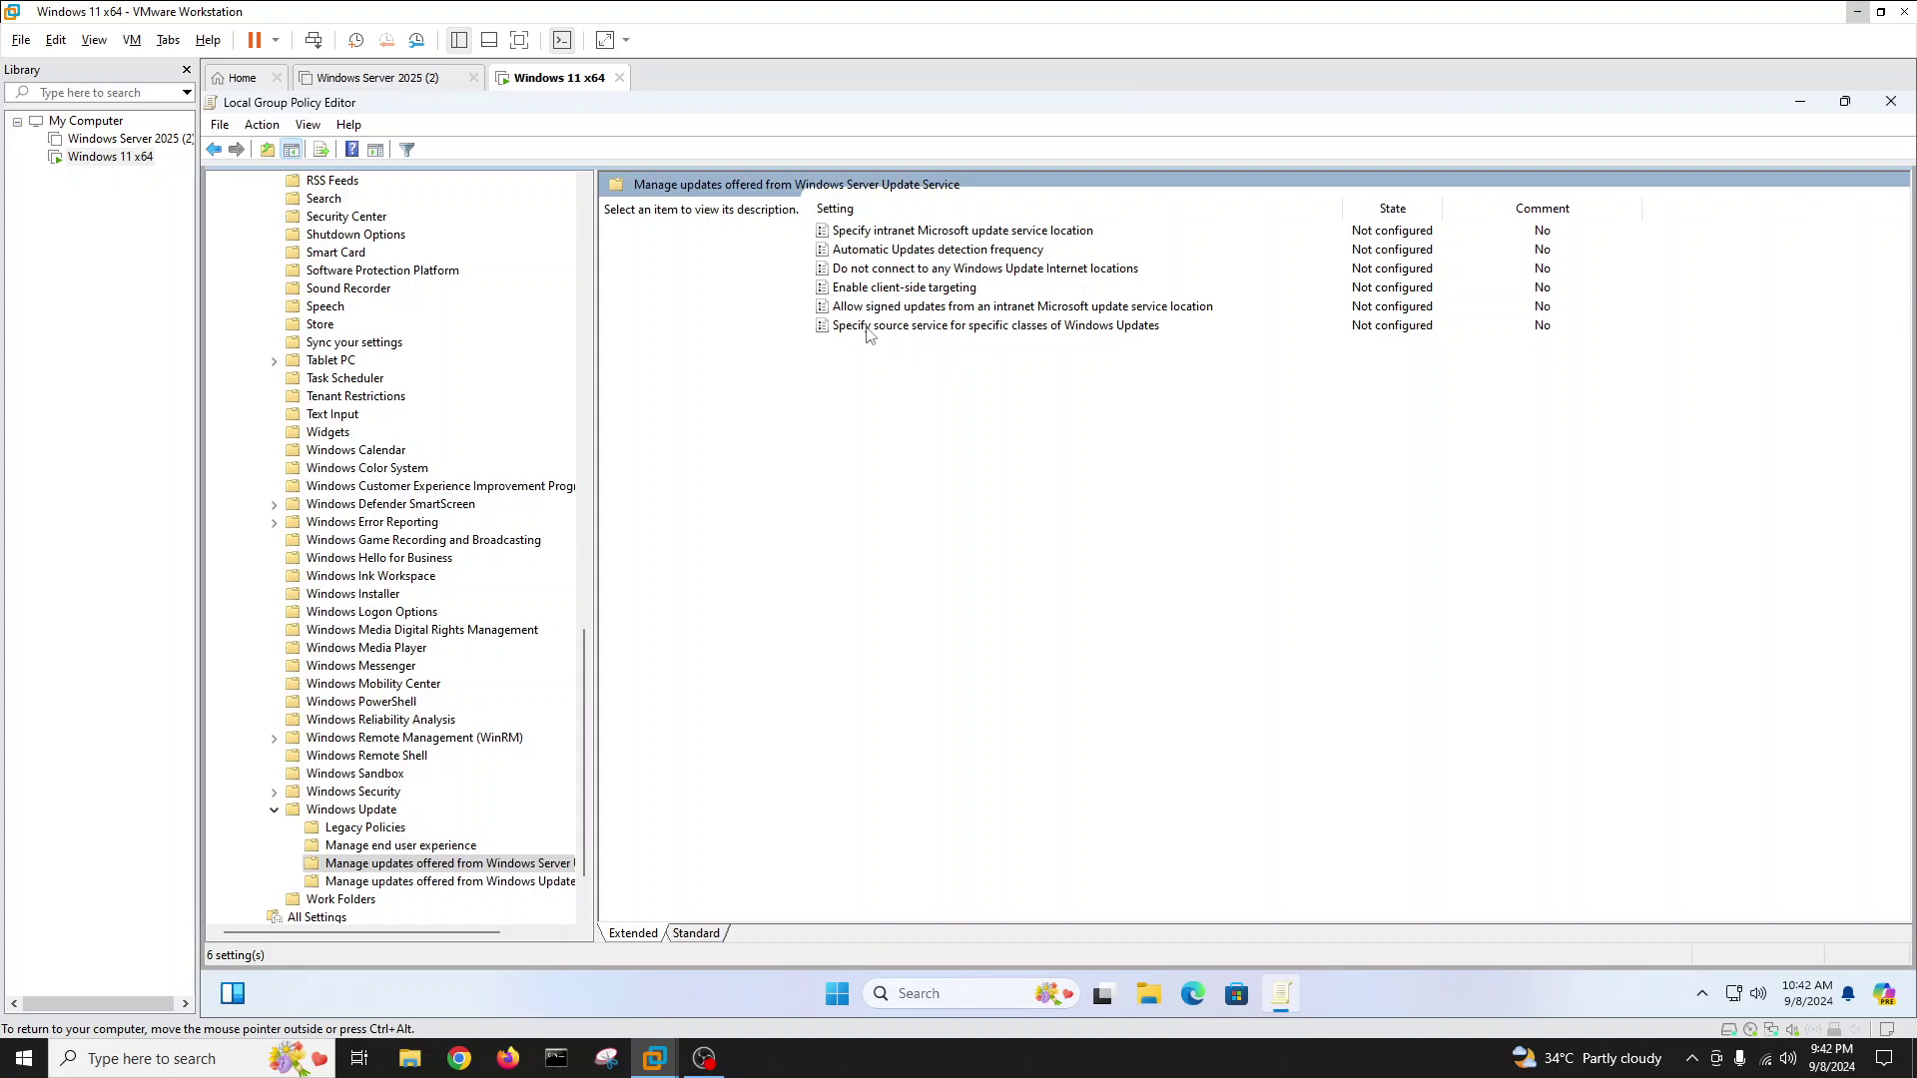
left_click(403, 882)
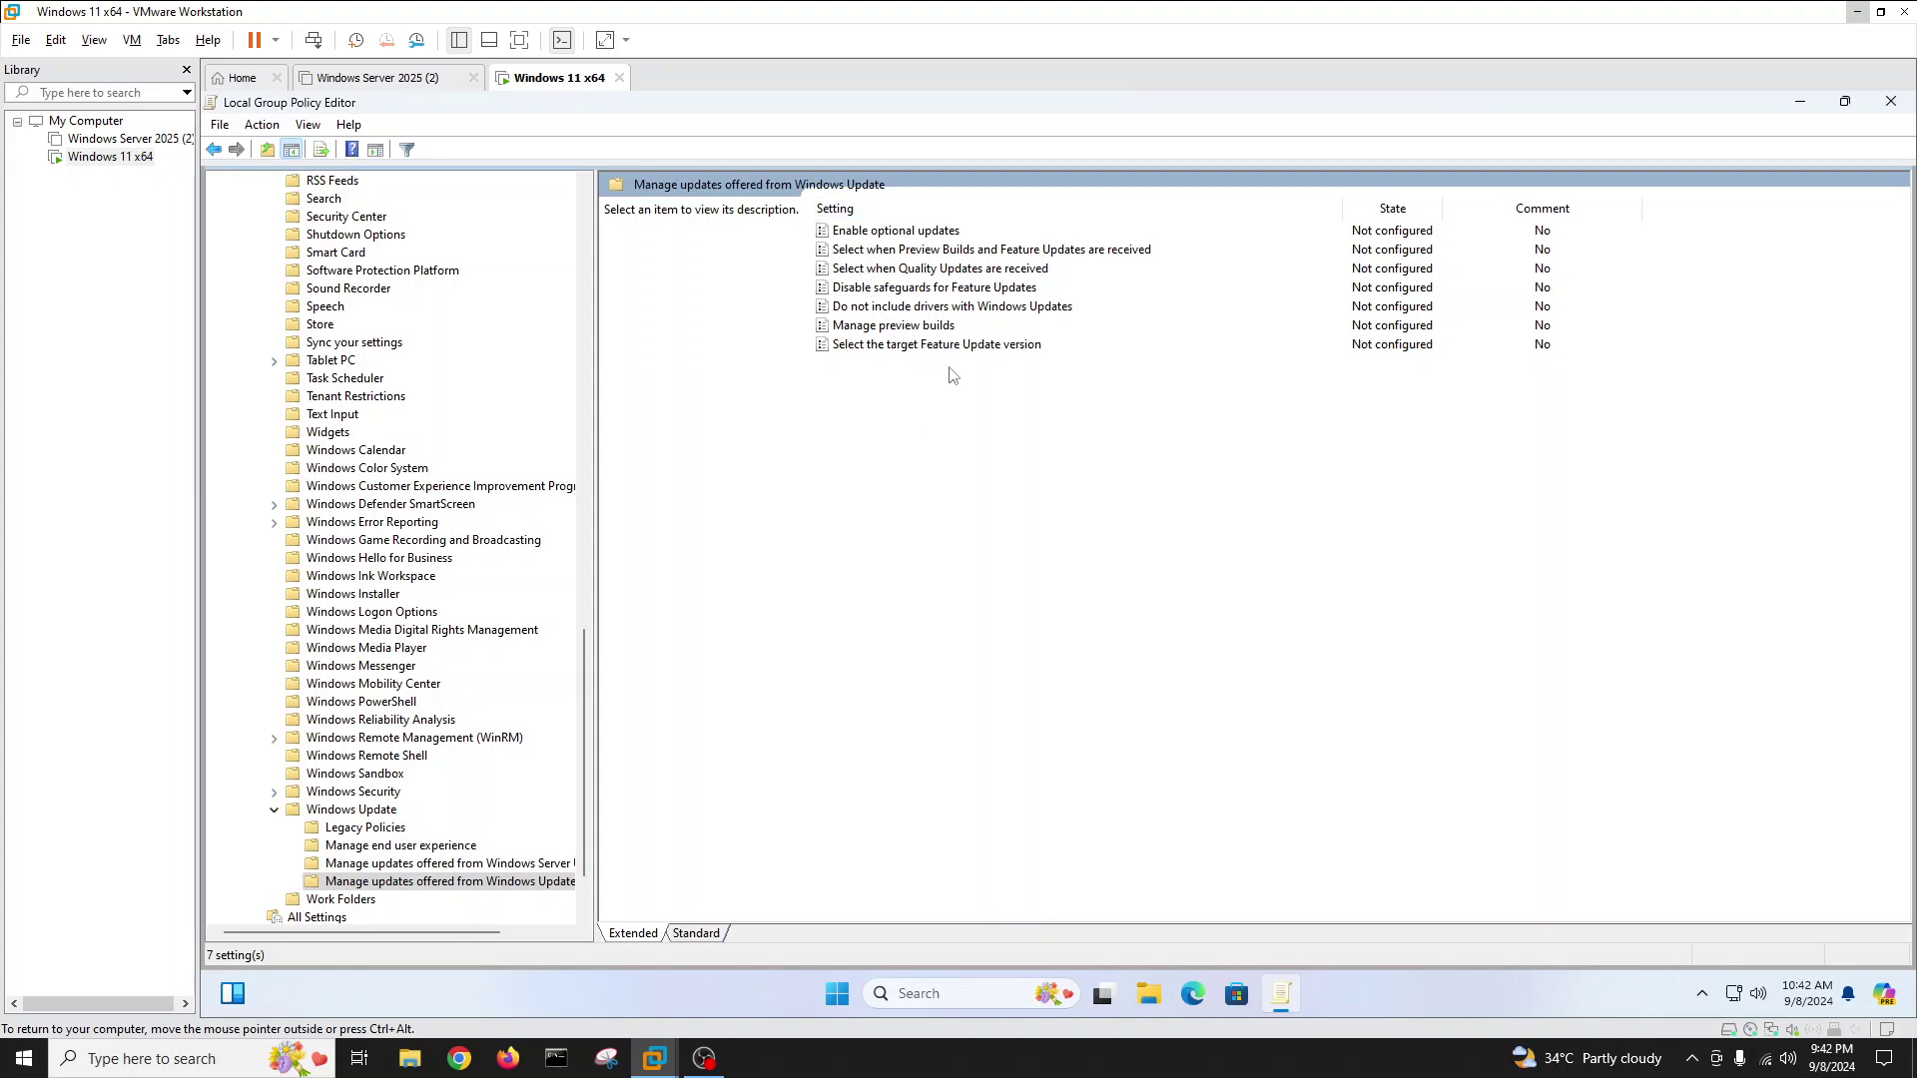
left_click(366, 828)
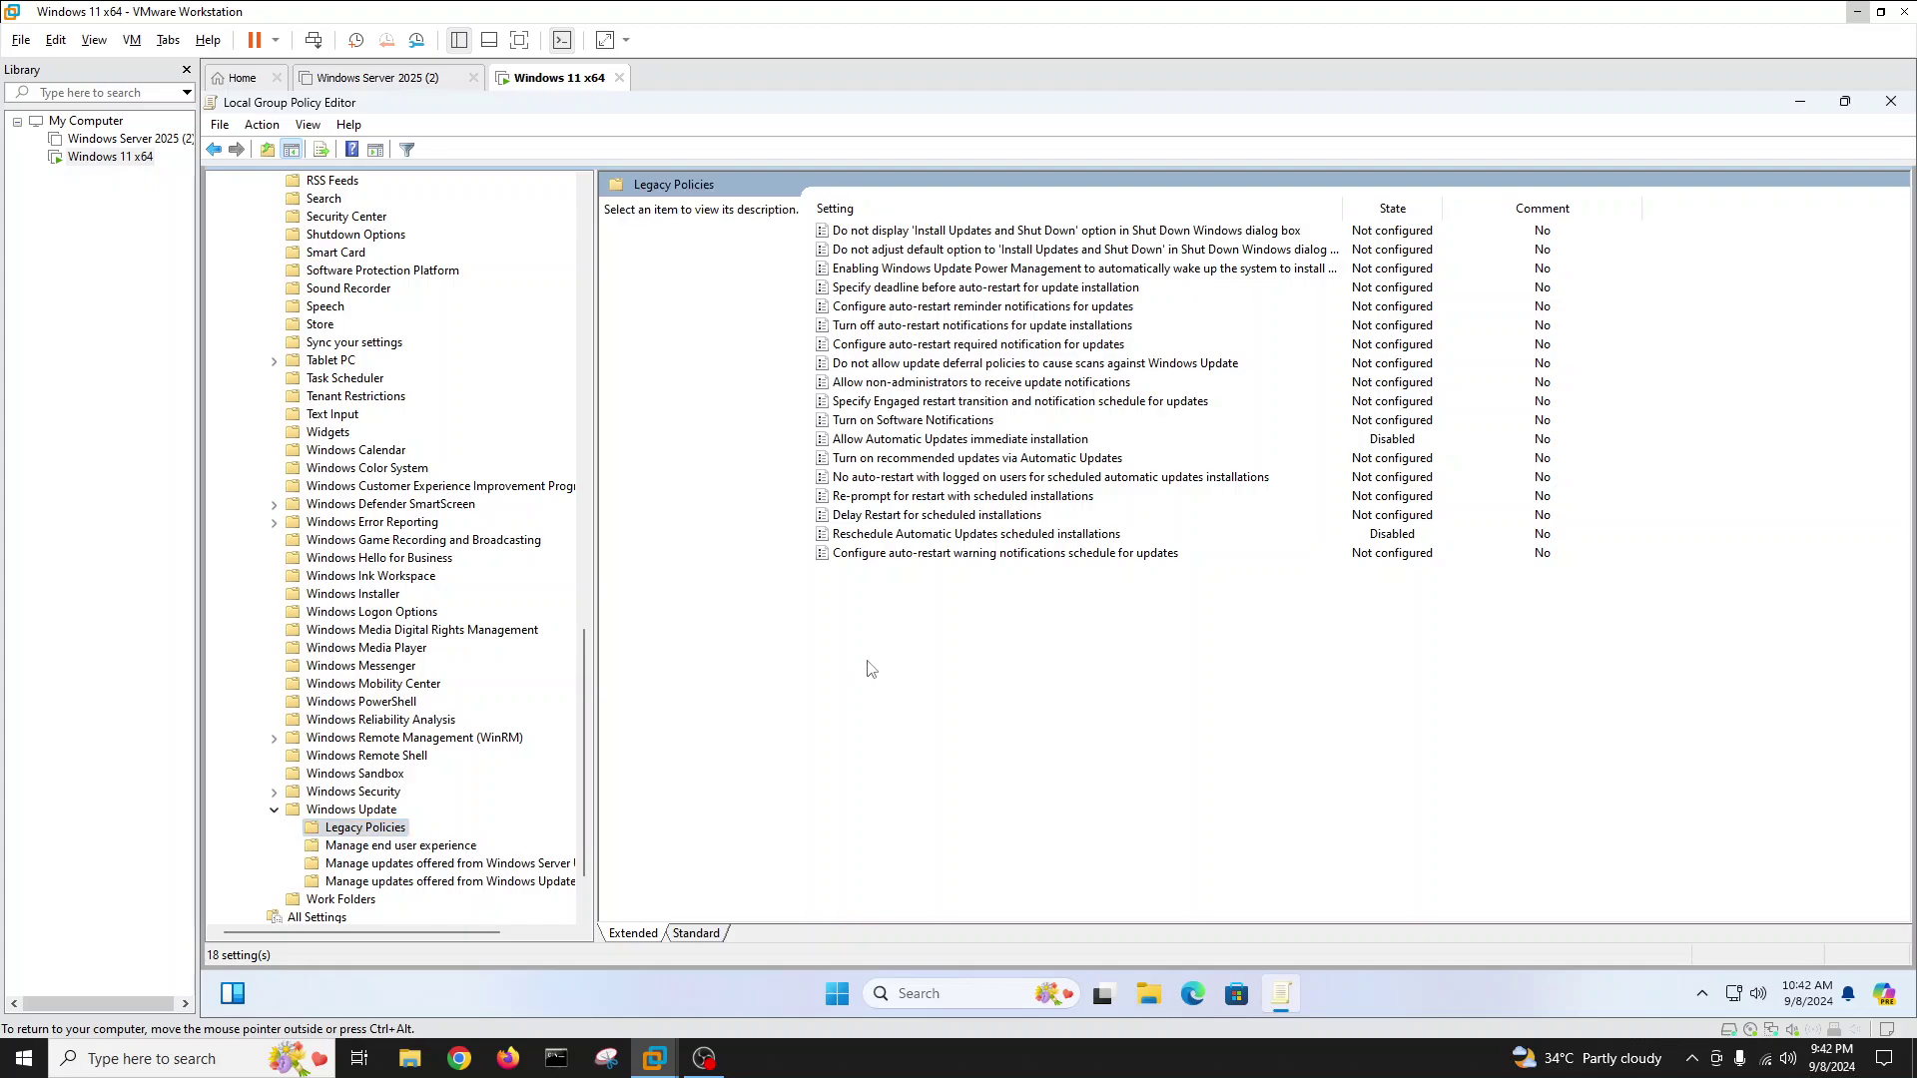
left_click(920, 537)
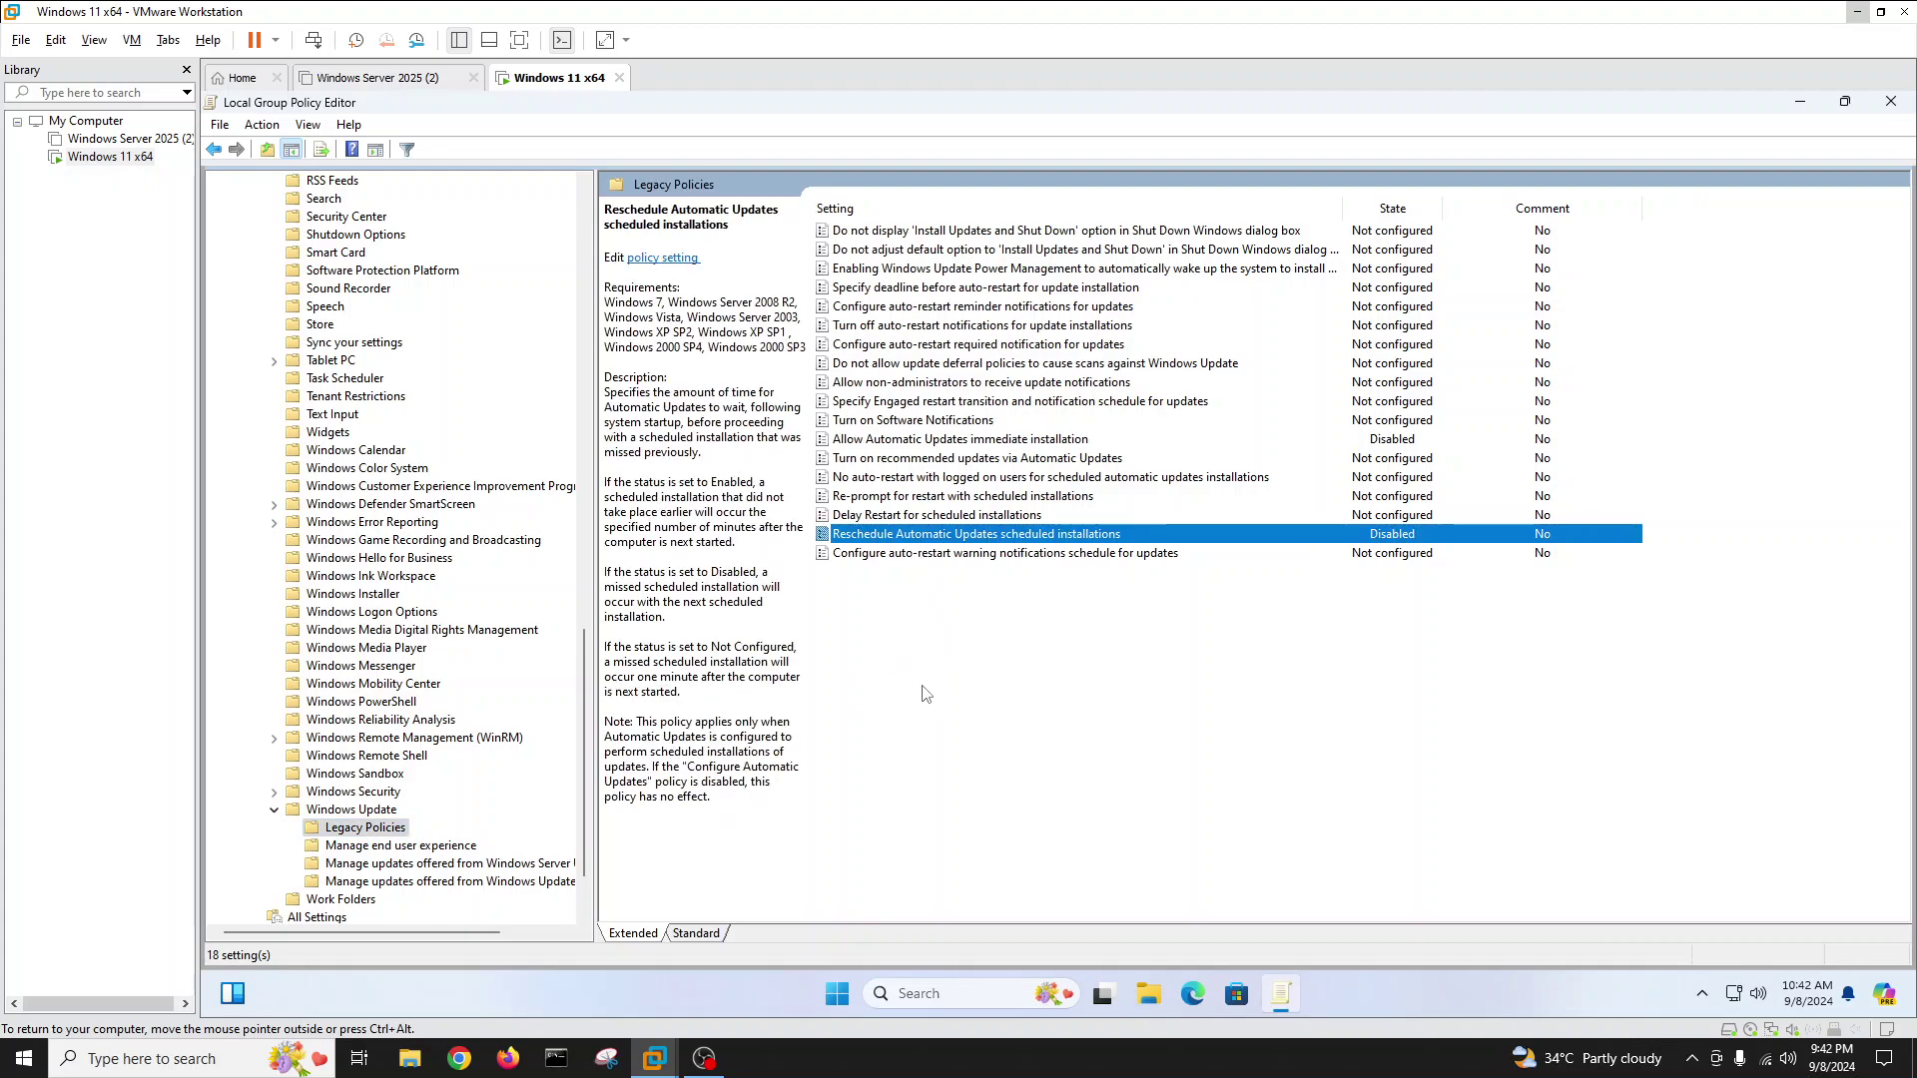
left_click(915, 421)
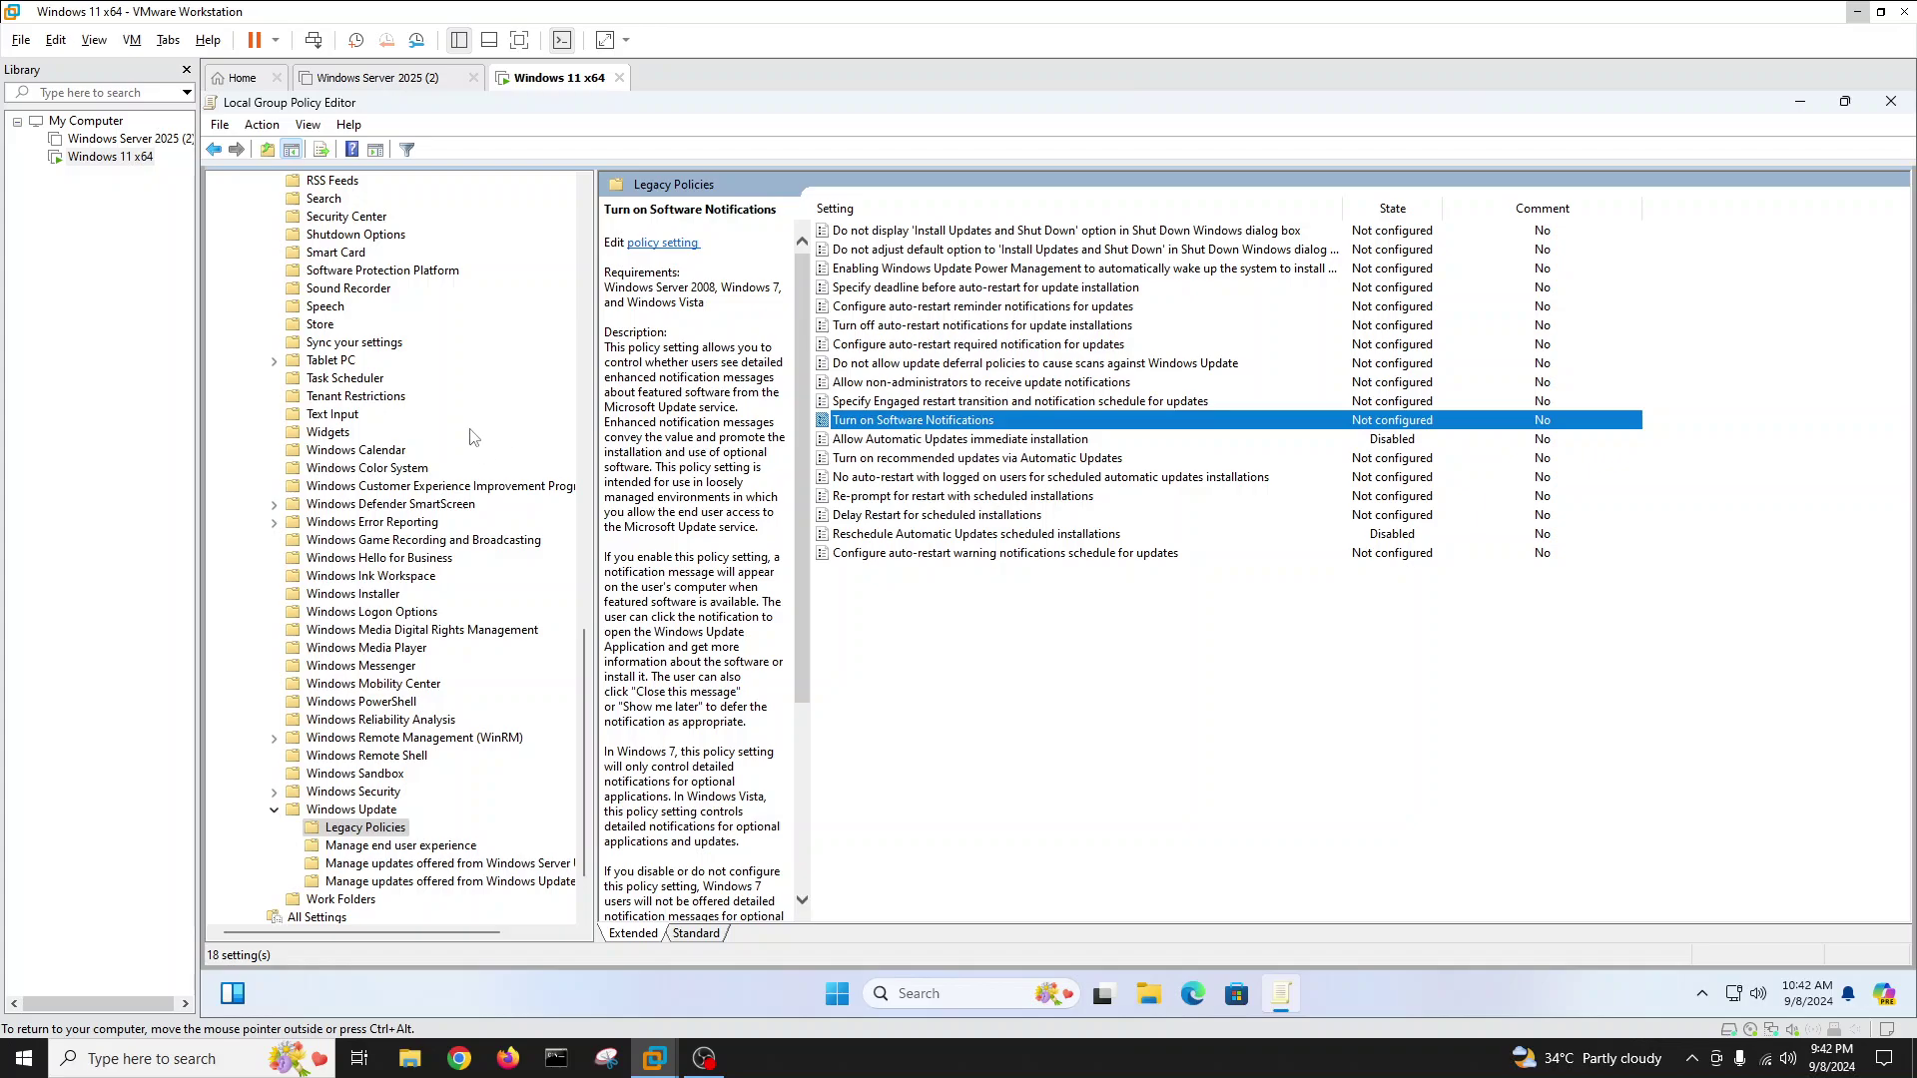
left_click(1890, 101)
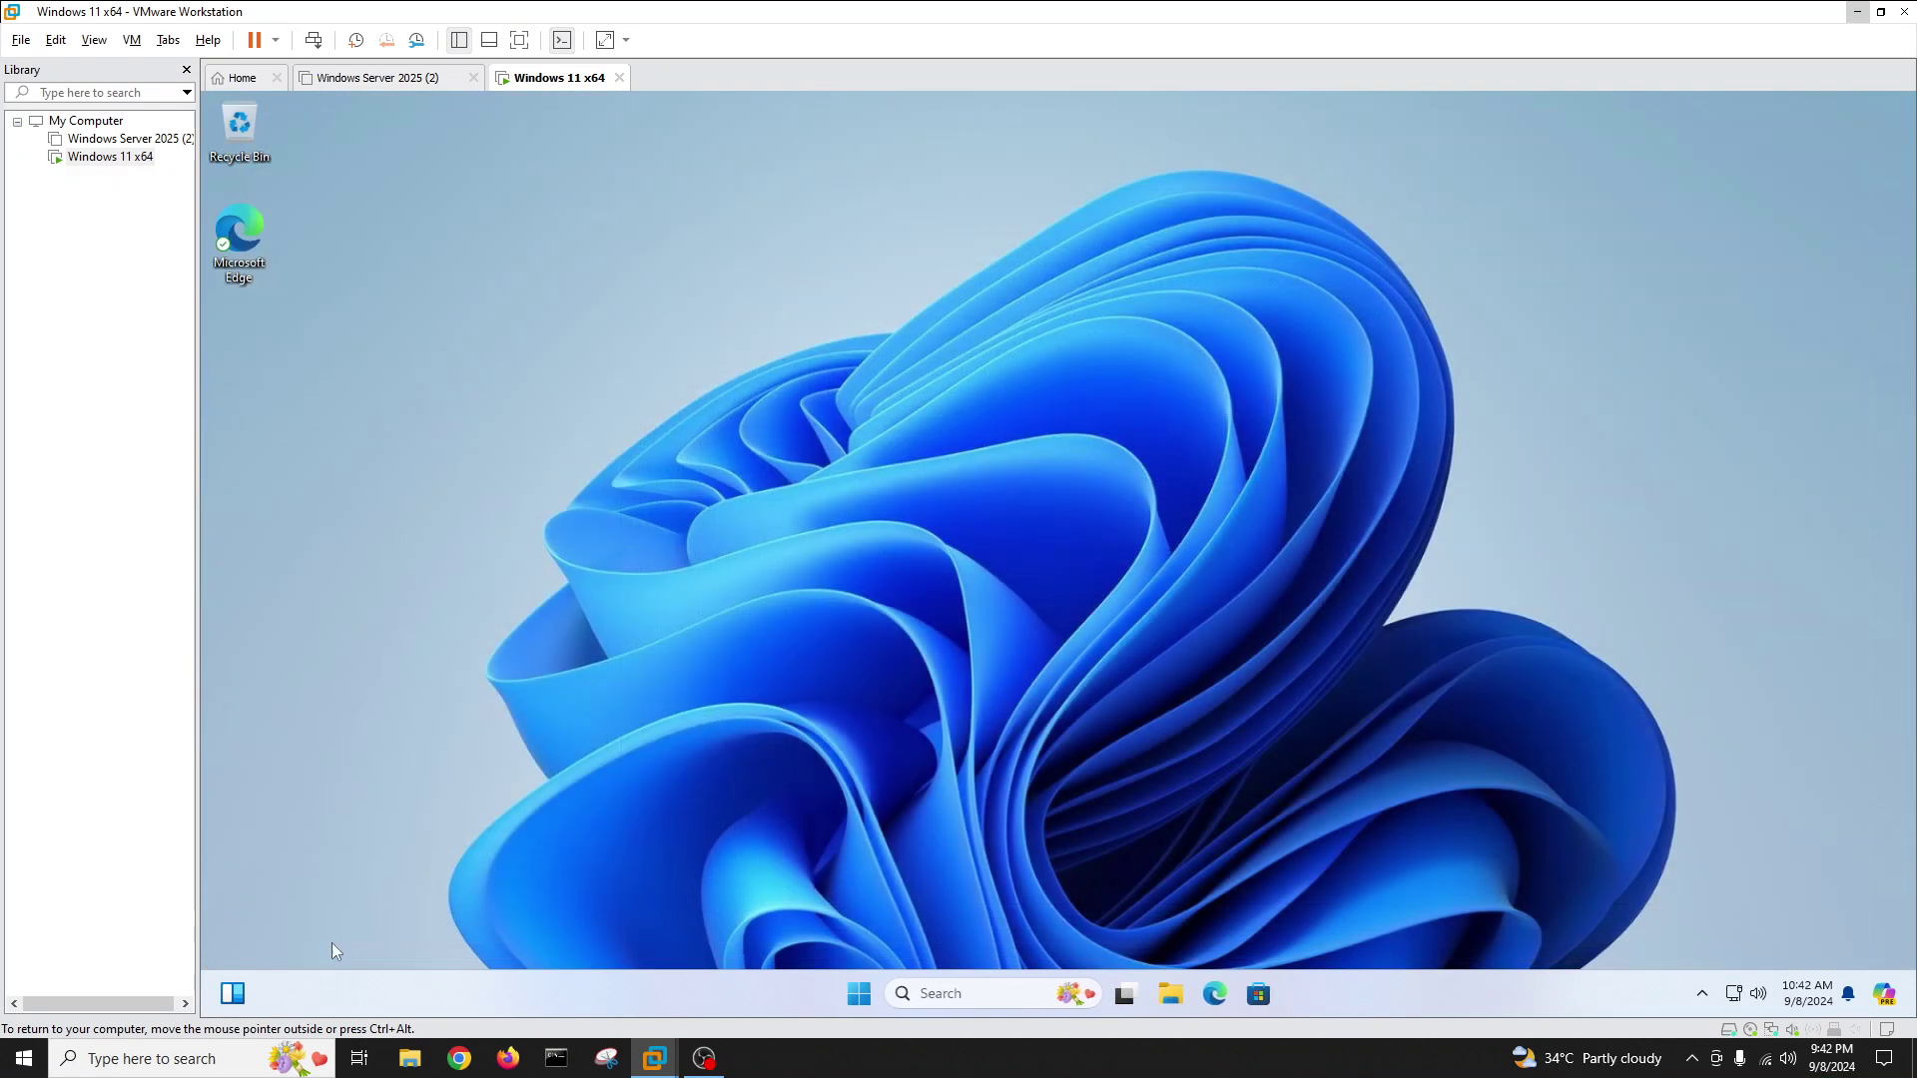
Step: Search for "run", open the Run dialog, launch regedit and approve its elevation request
left_click(955, 994)
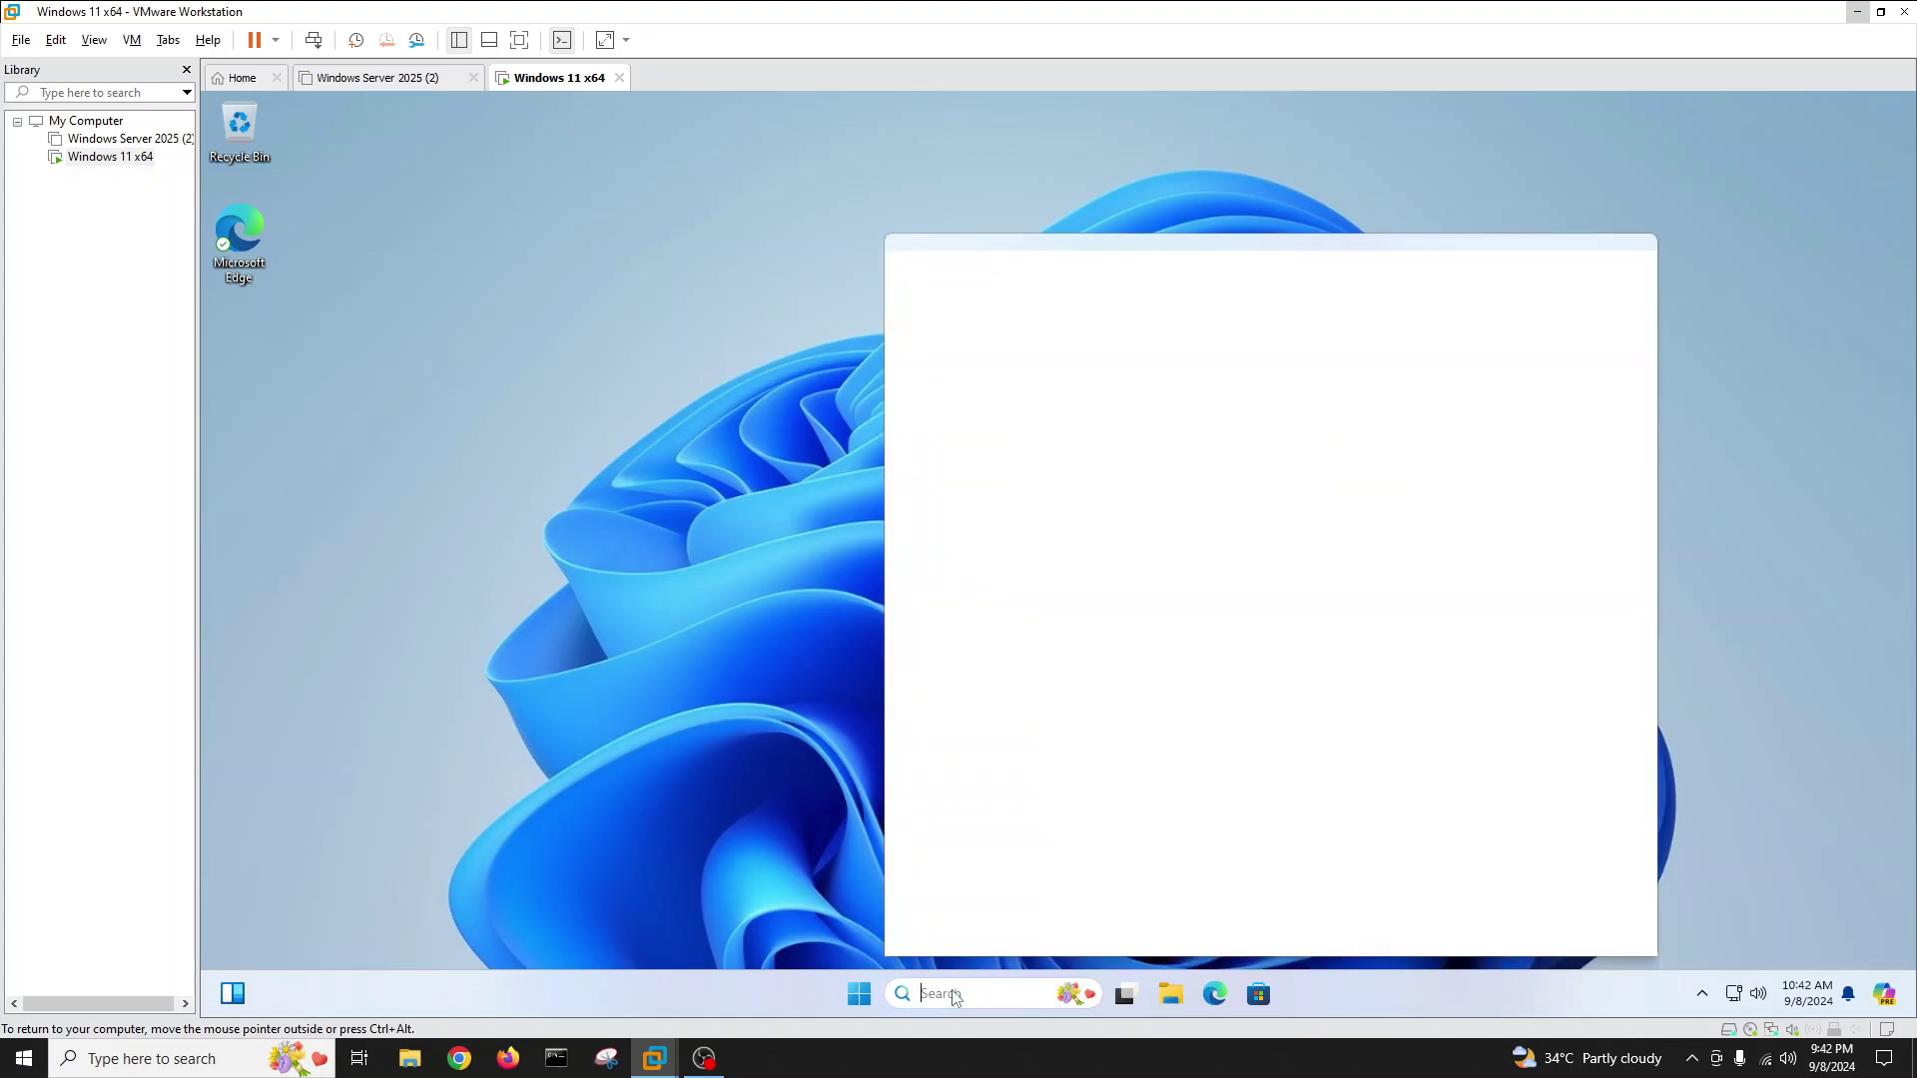
type("run")
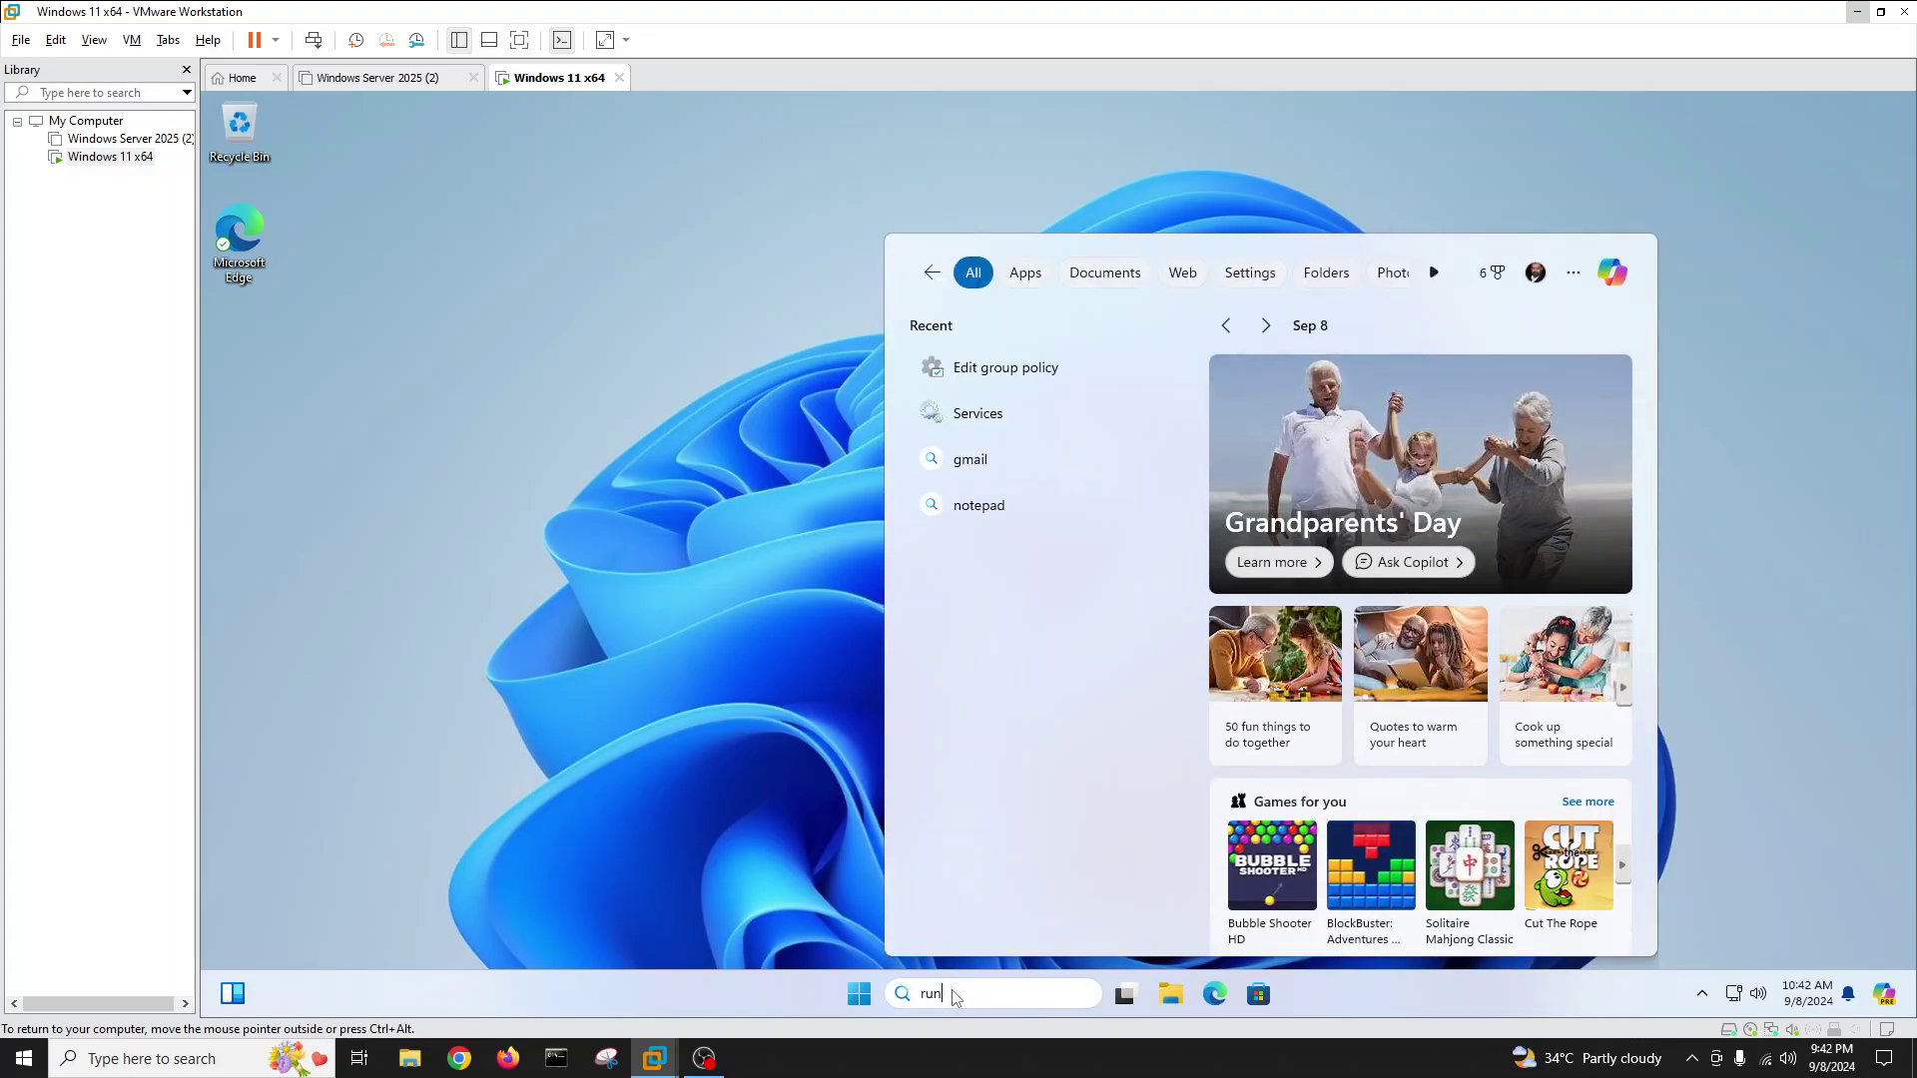
left_click(974, 379)
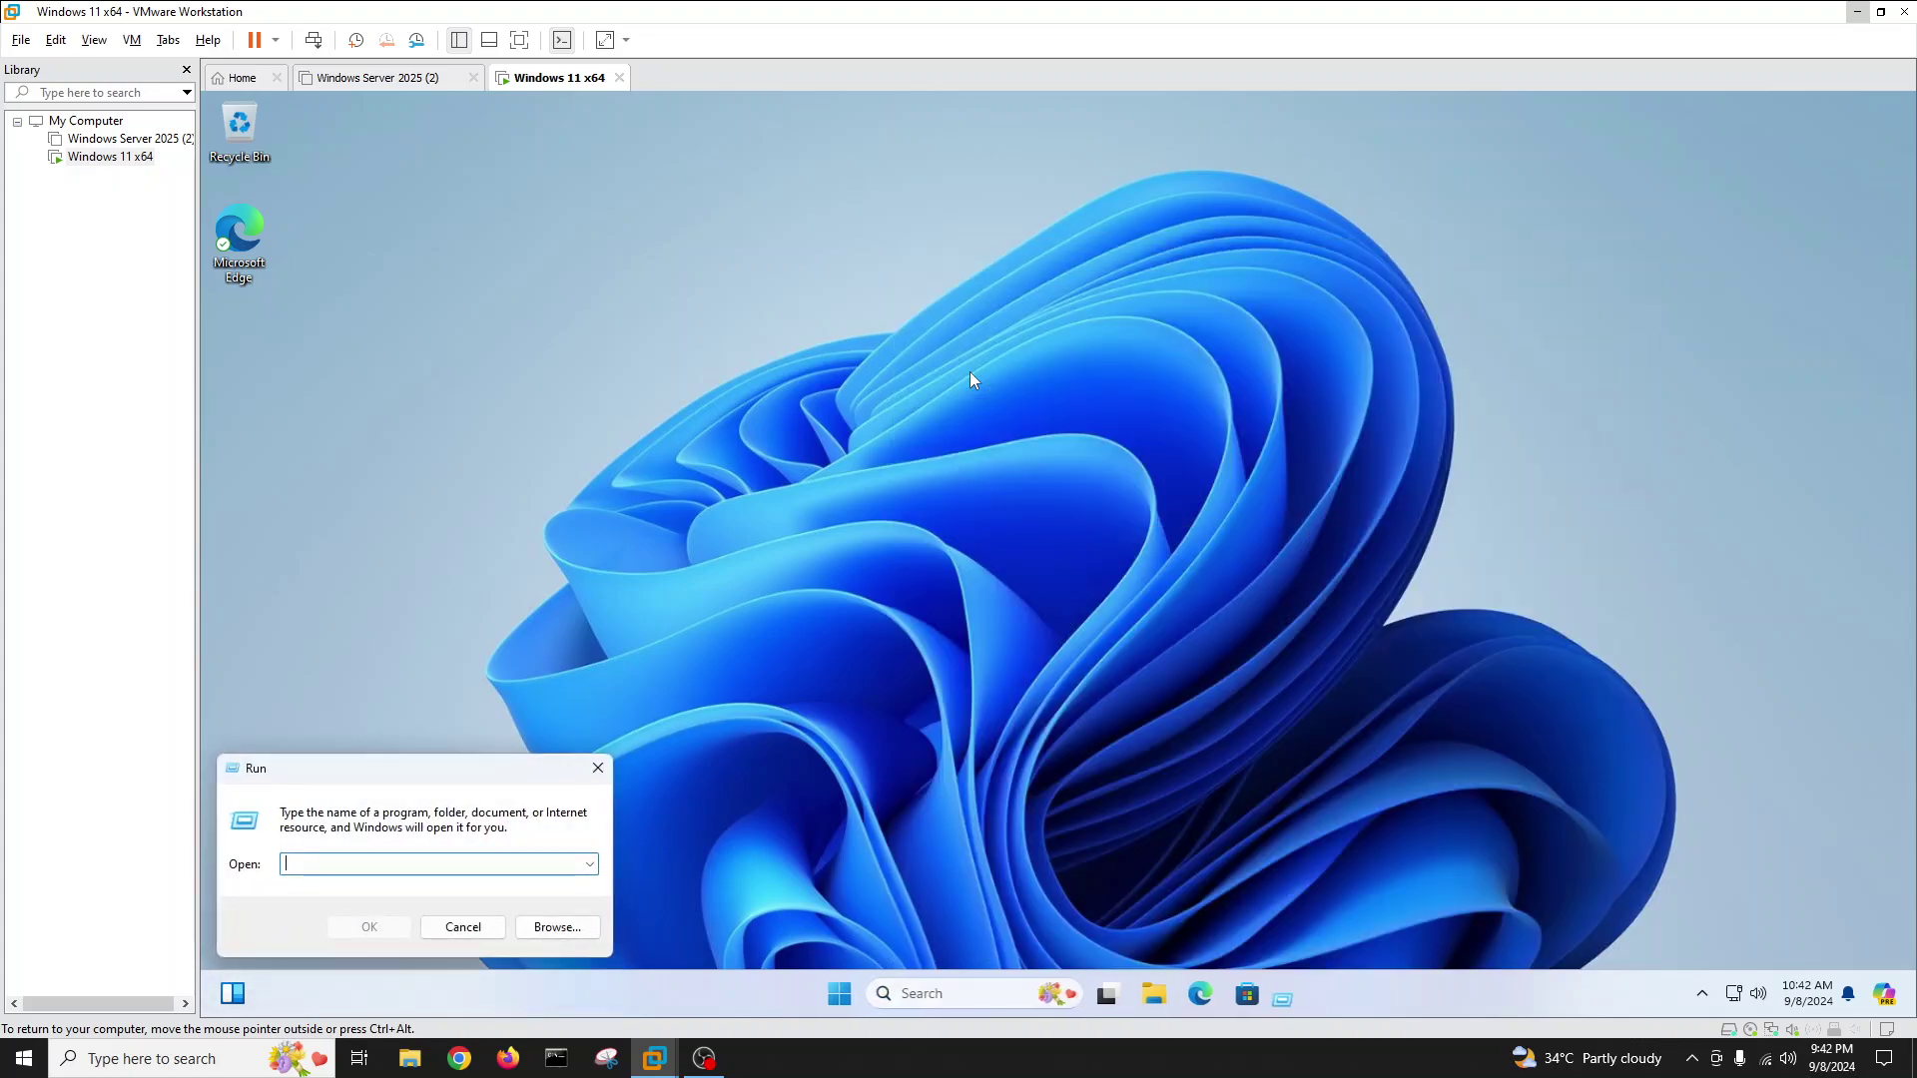
type("red")
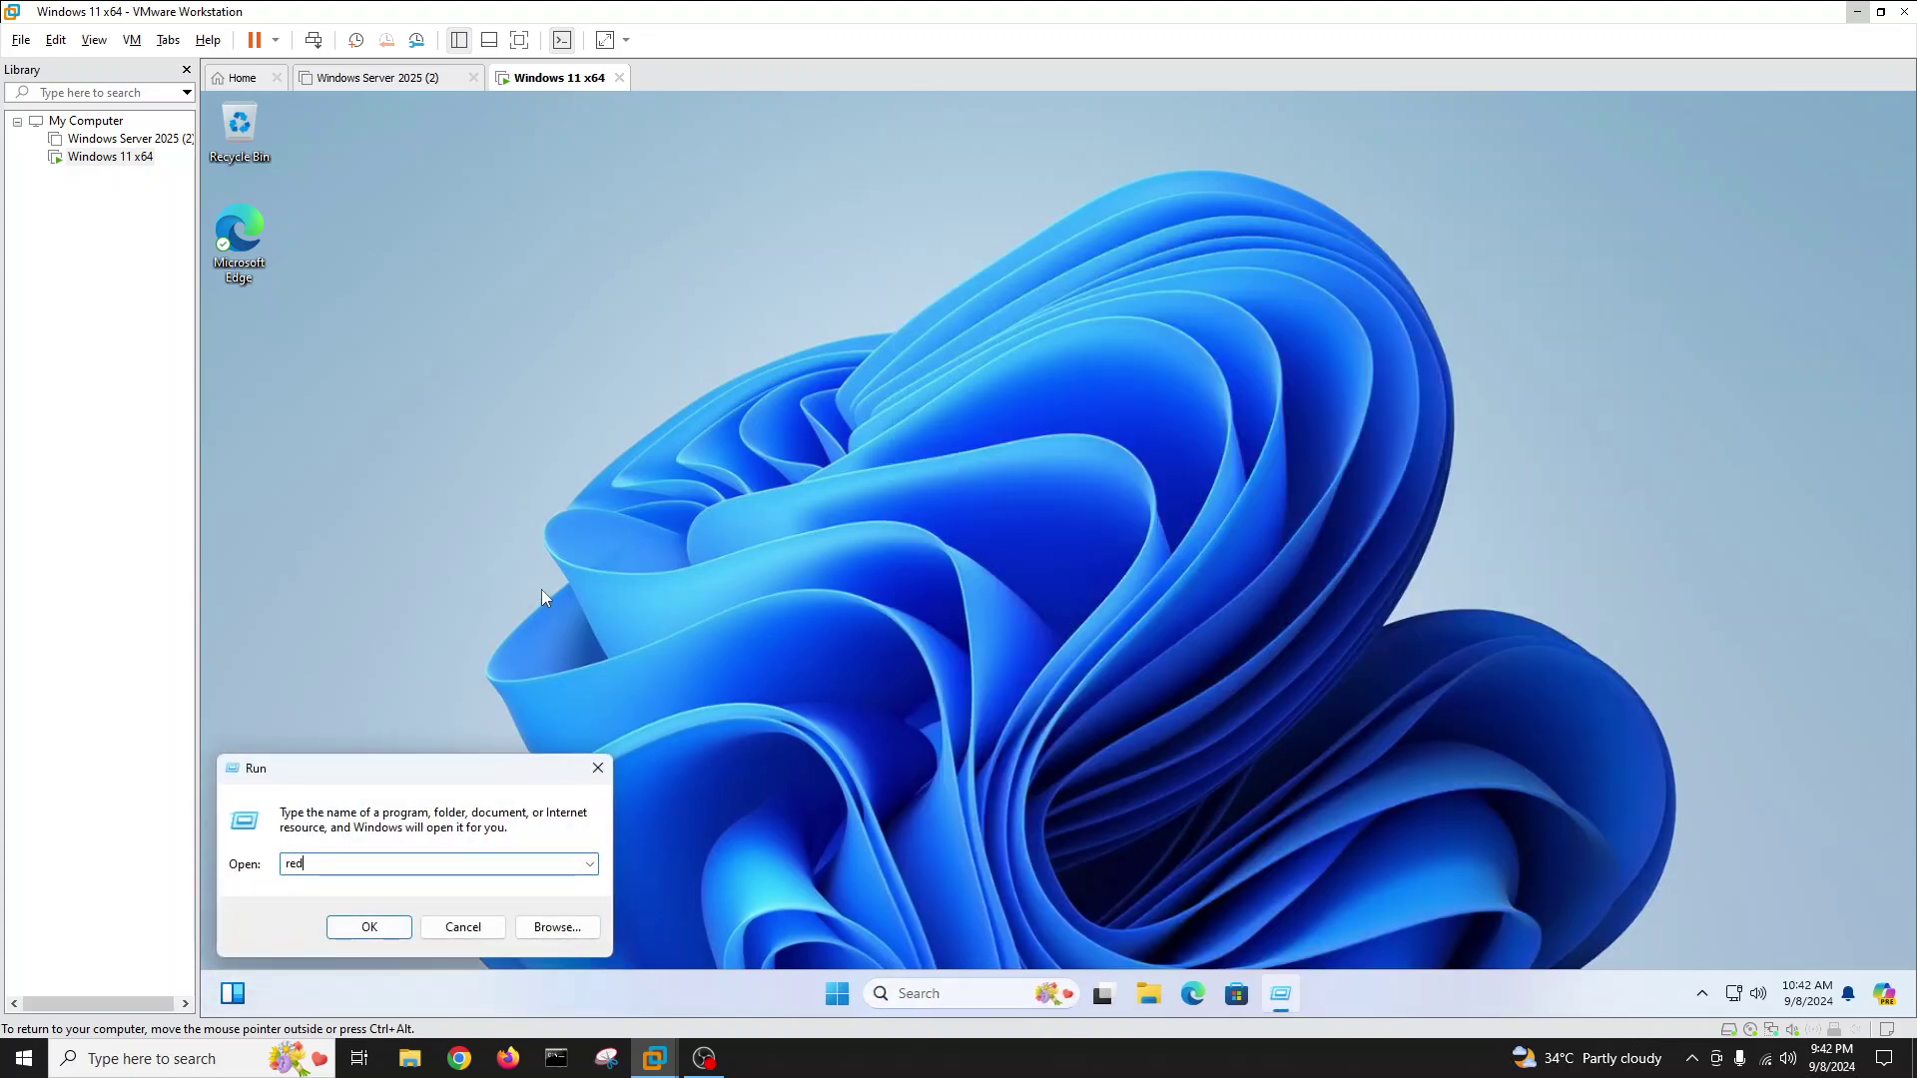
key("BackSpace")
type("gedit")
key("Return")
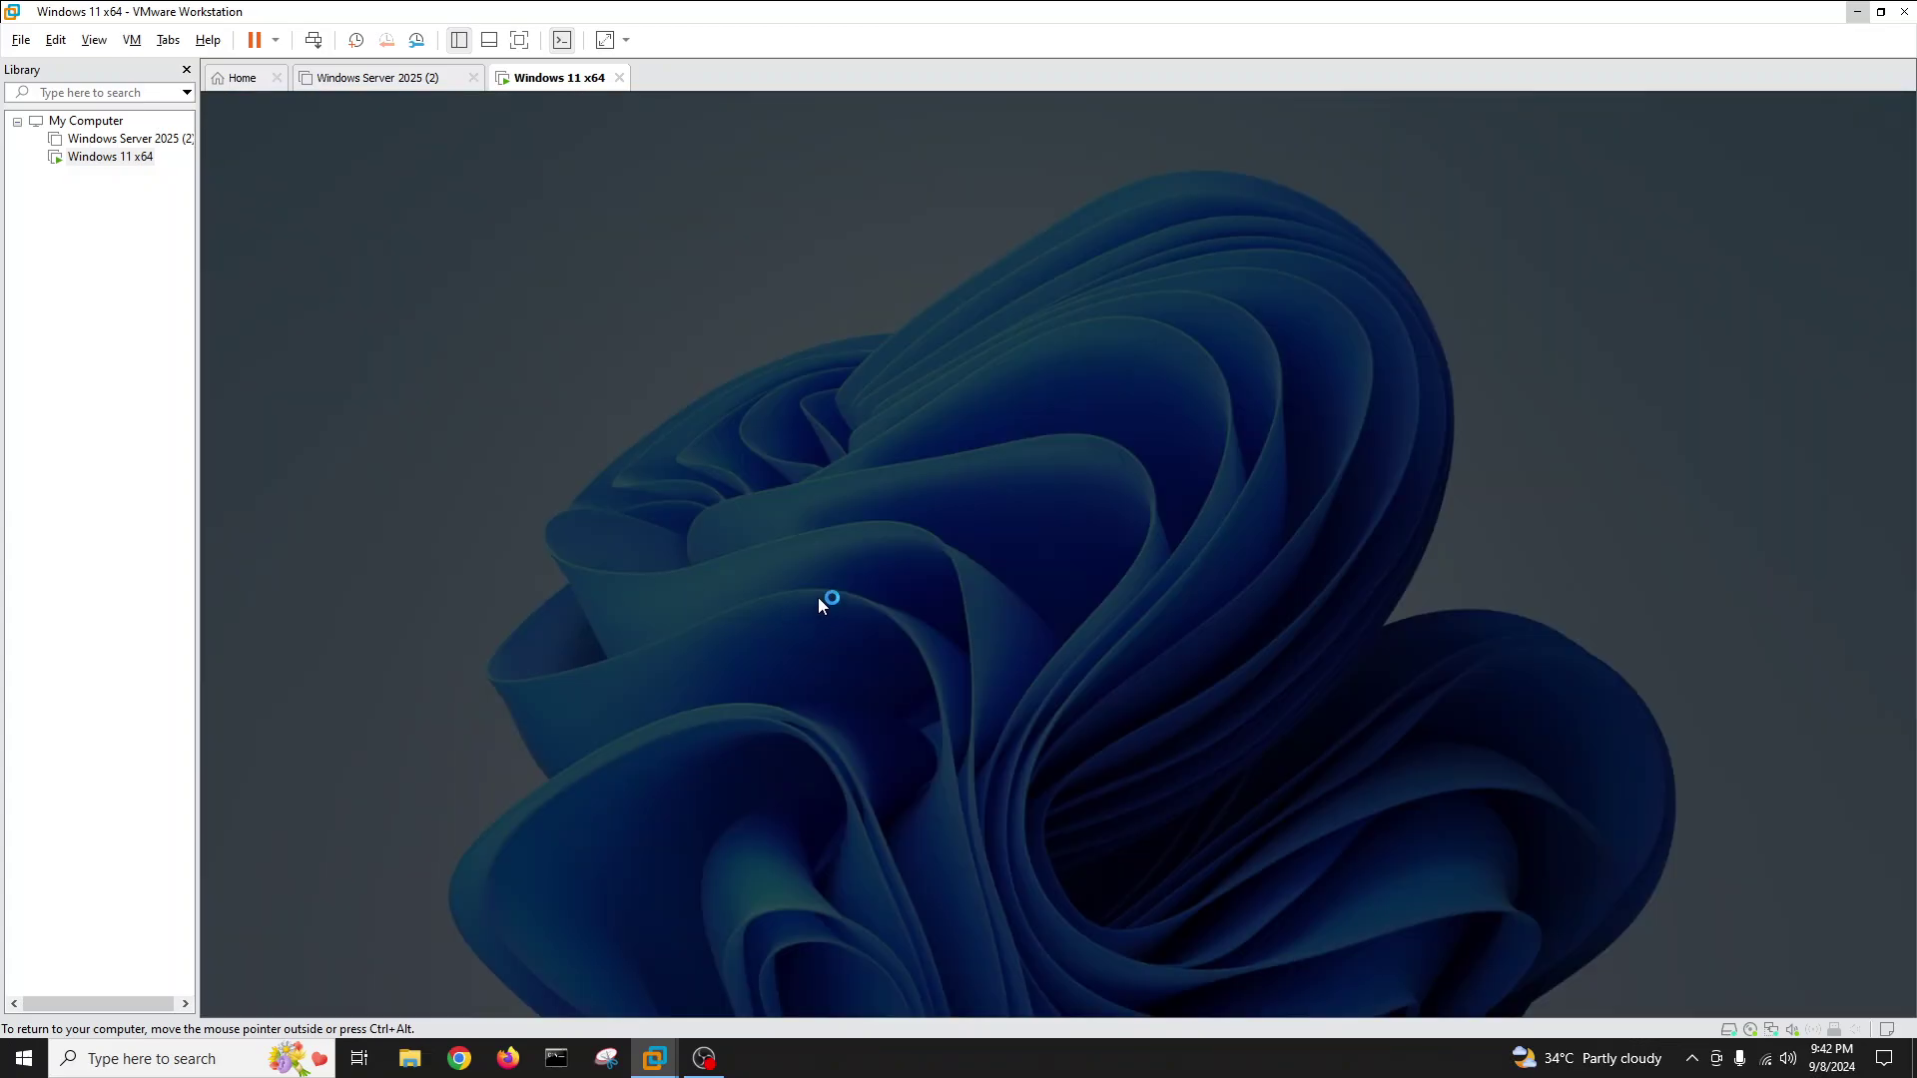
left_click(938, 698)
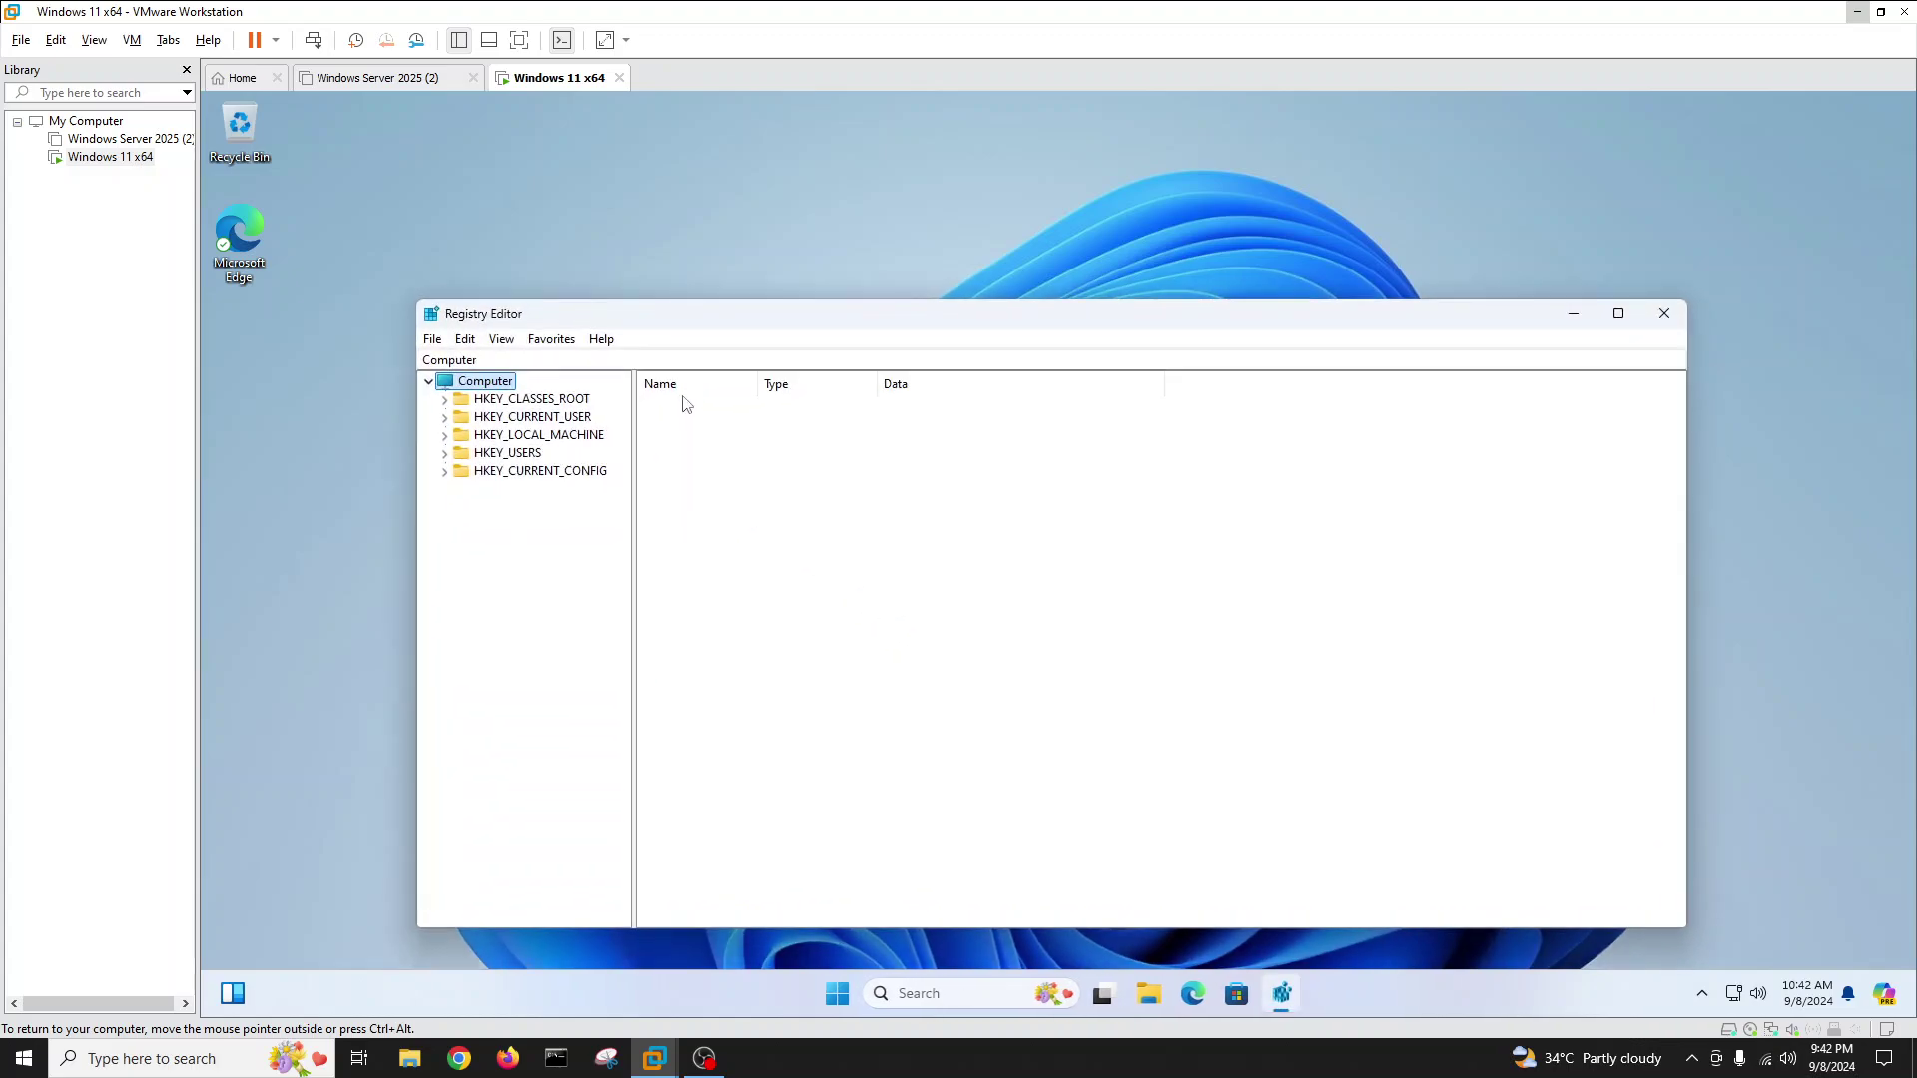
Step: Open the registry key HKEY_LOCAL_MACHINE\SOFTWARE\Policies\Microsoft\Windows\WindowsUpdate\AU
left_click_drag(667, 314, 571, 225)
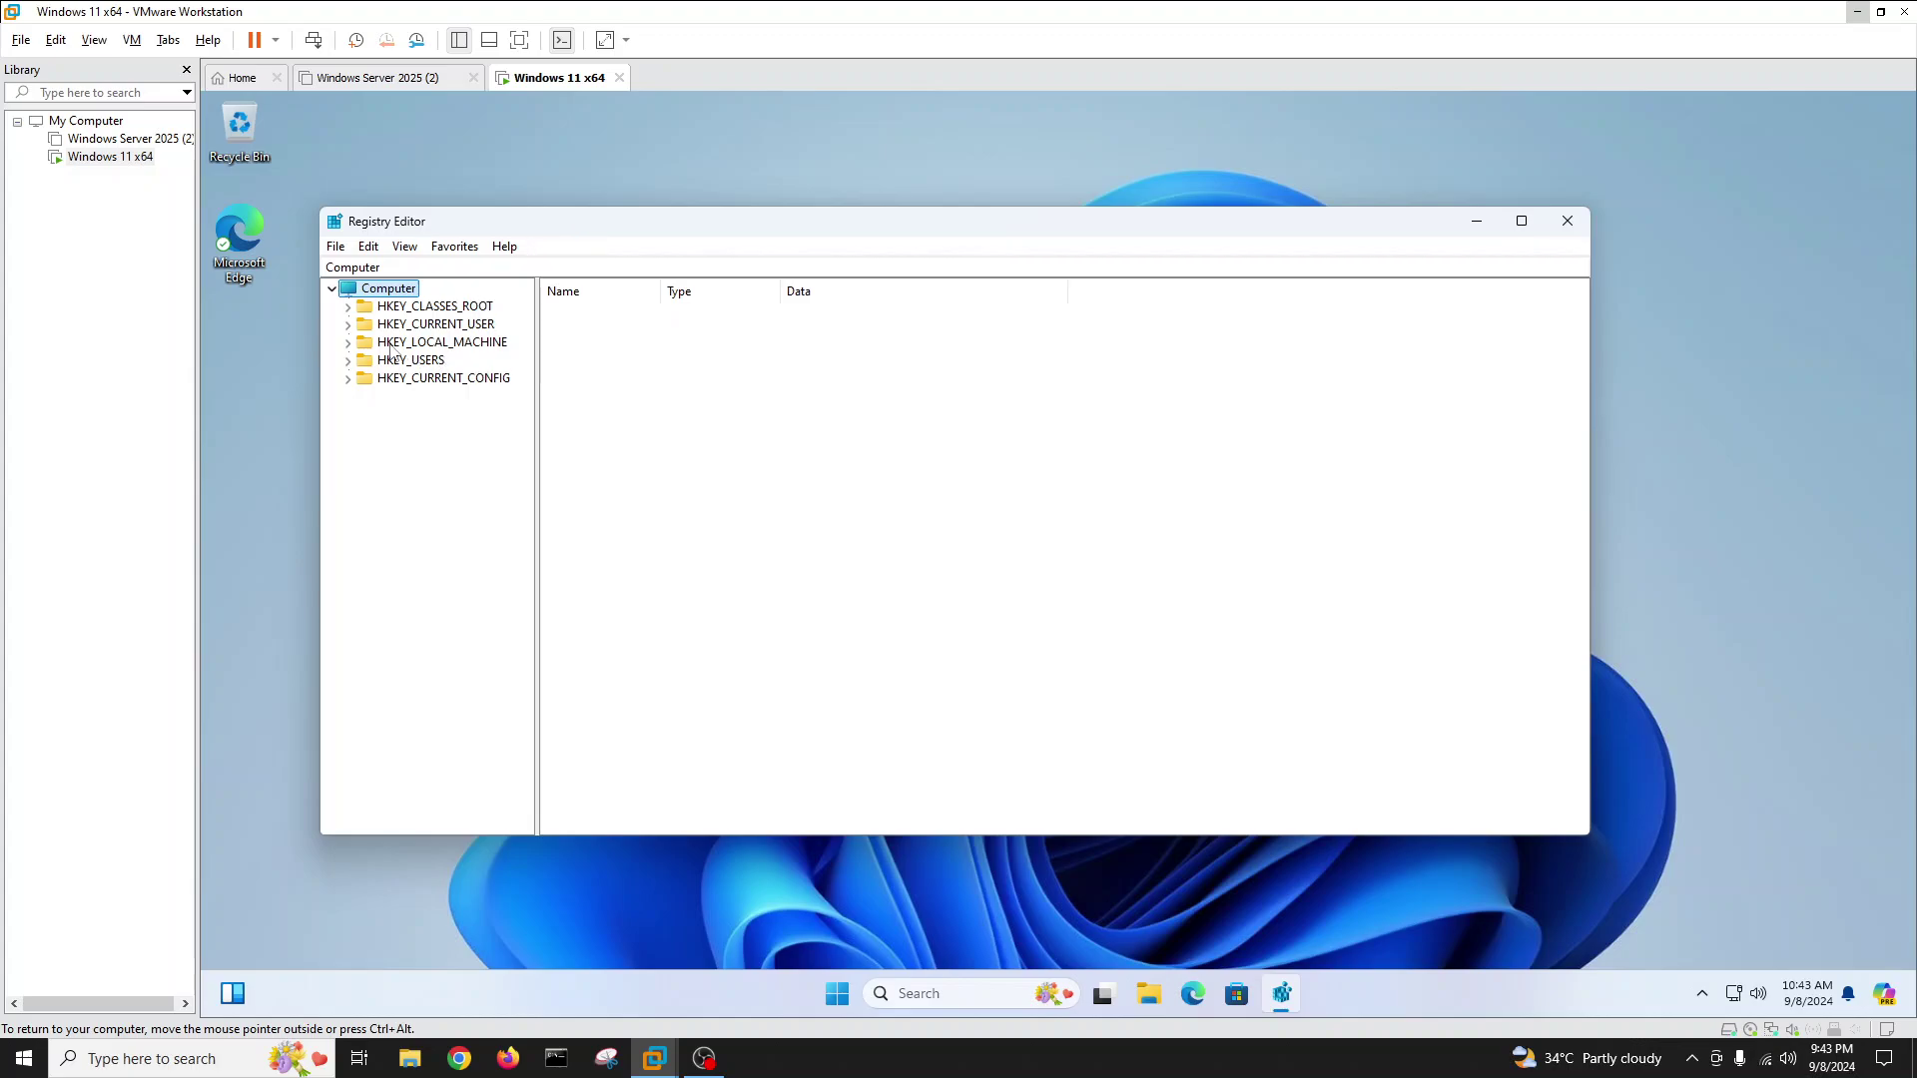
left_click(348, 342)
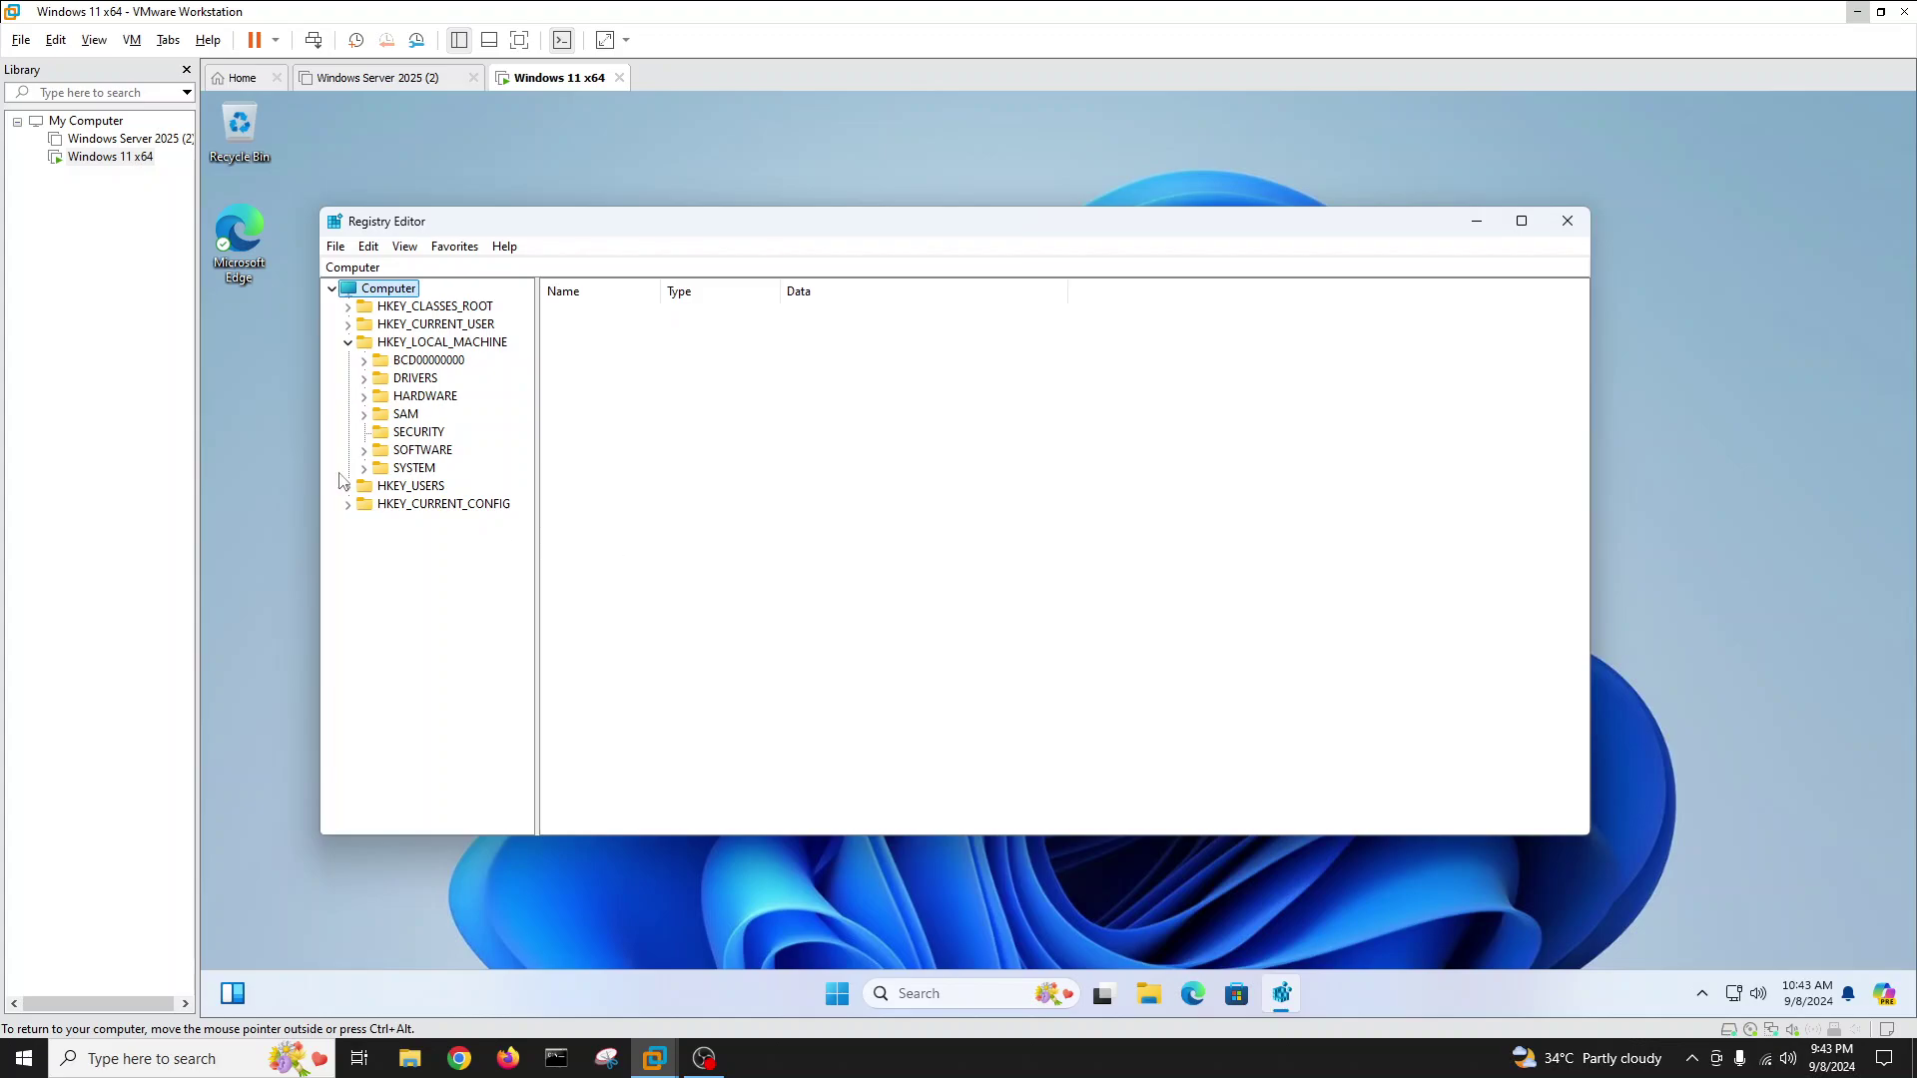
left_click(364, 454)
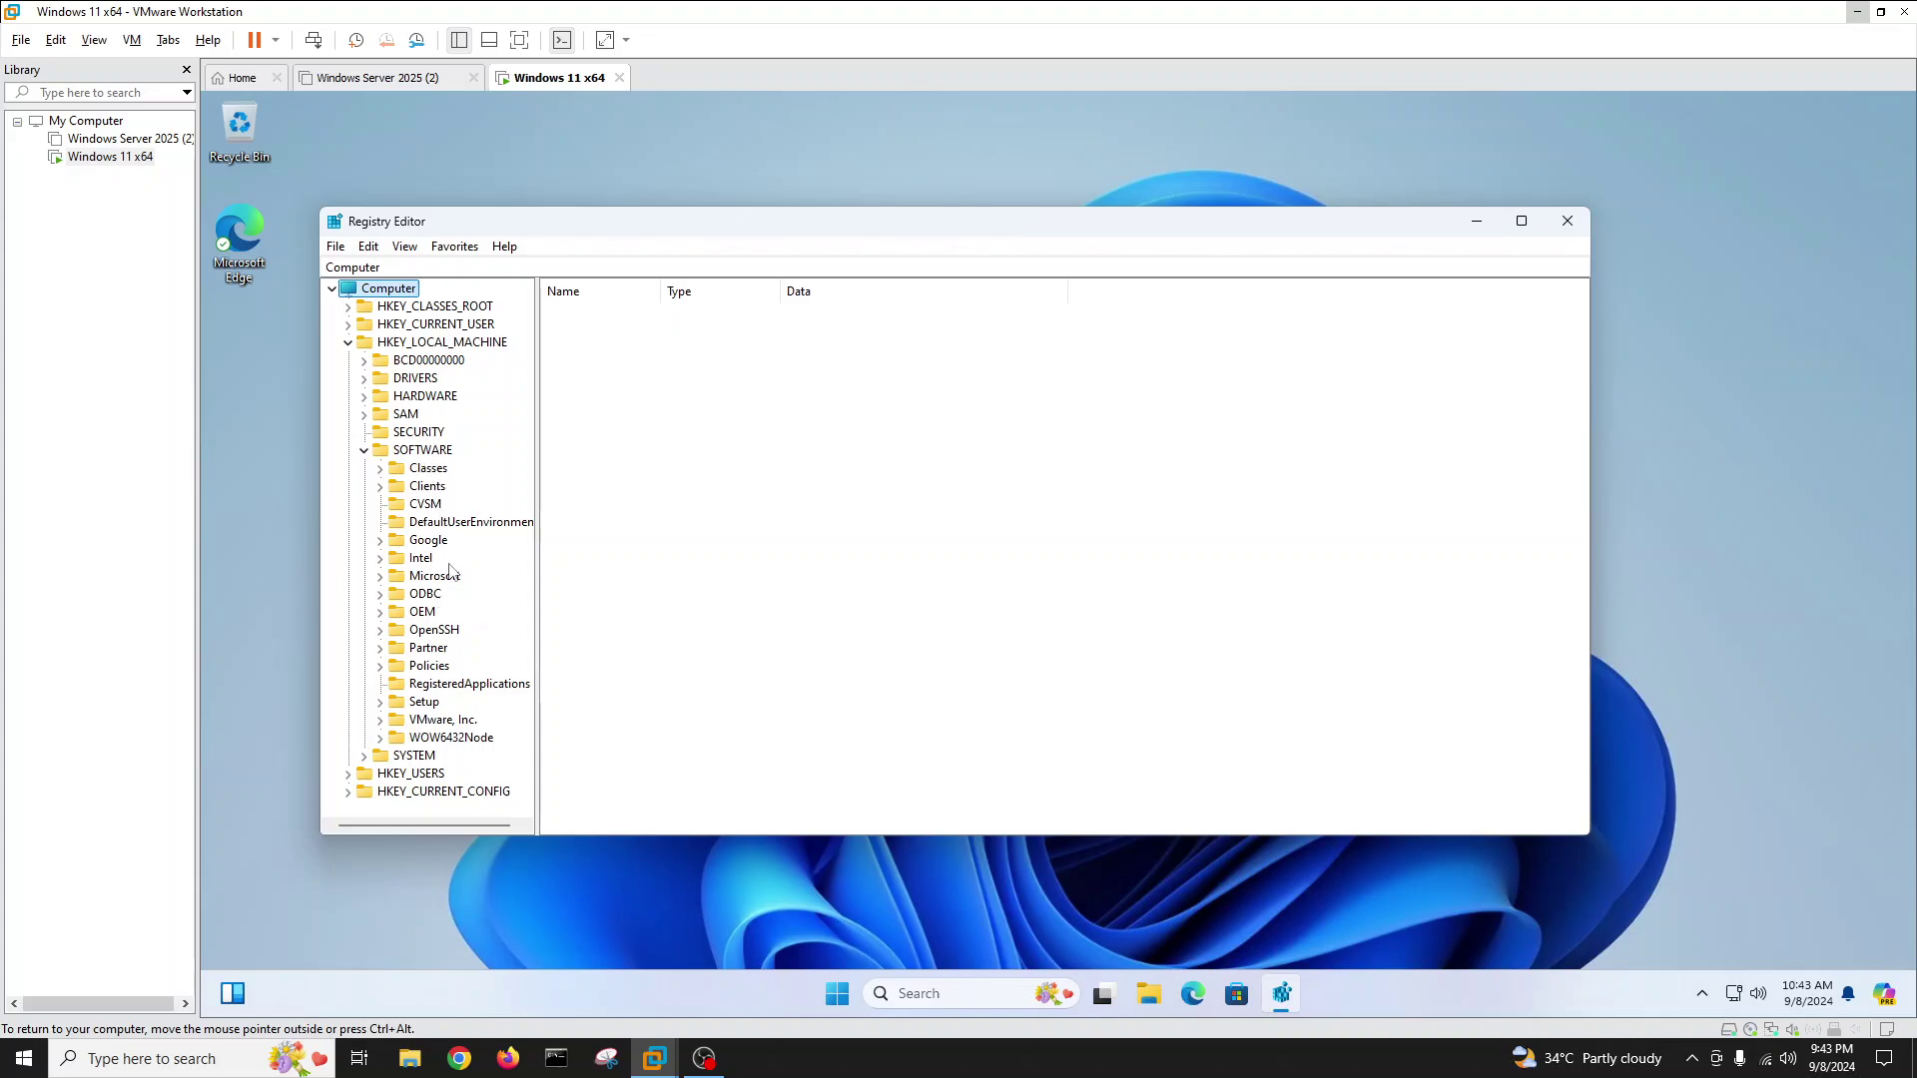
left_click(383, 667)
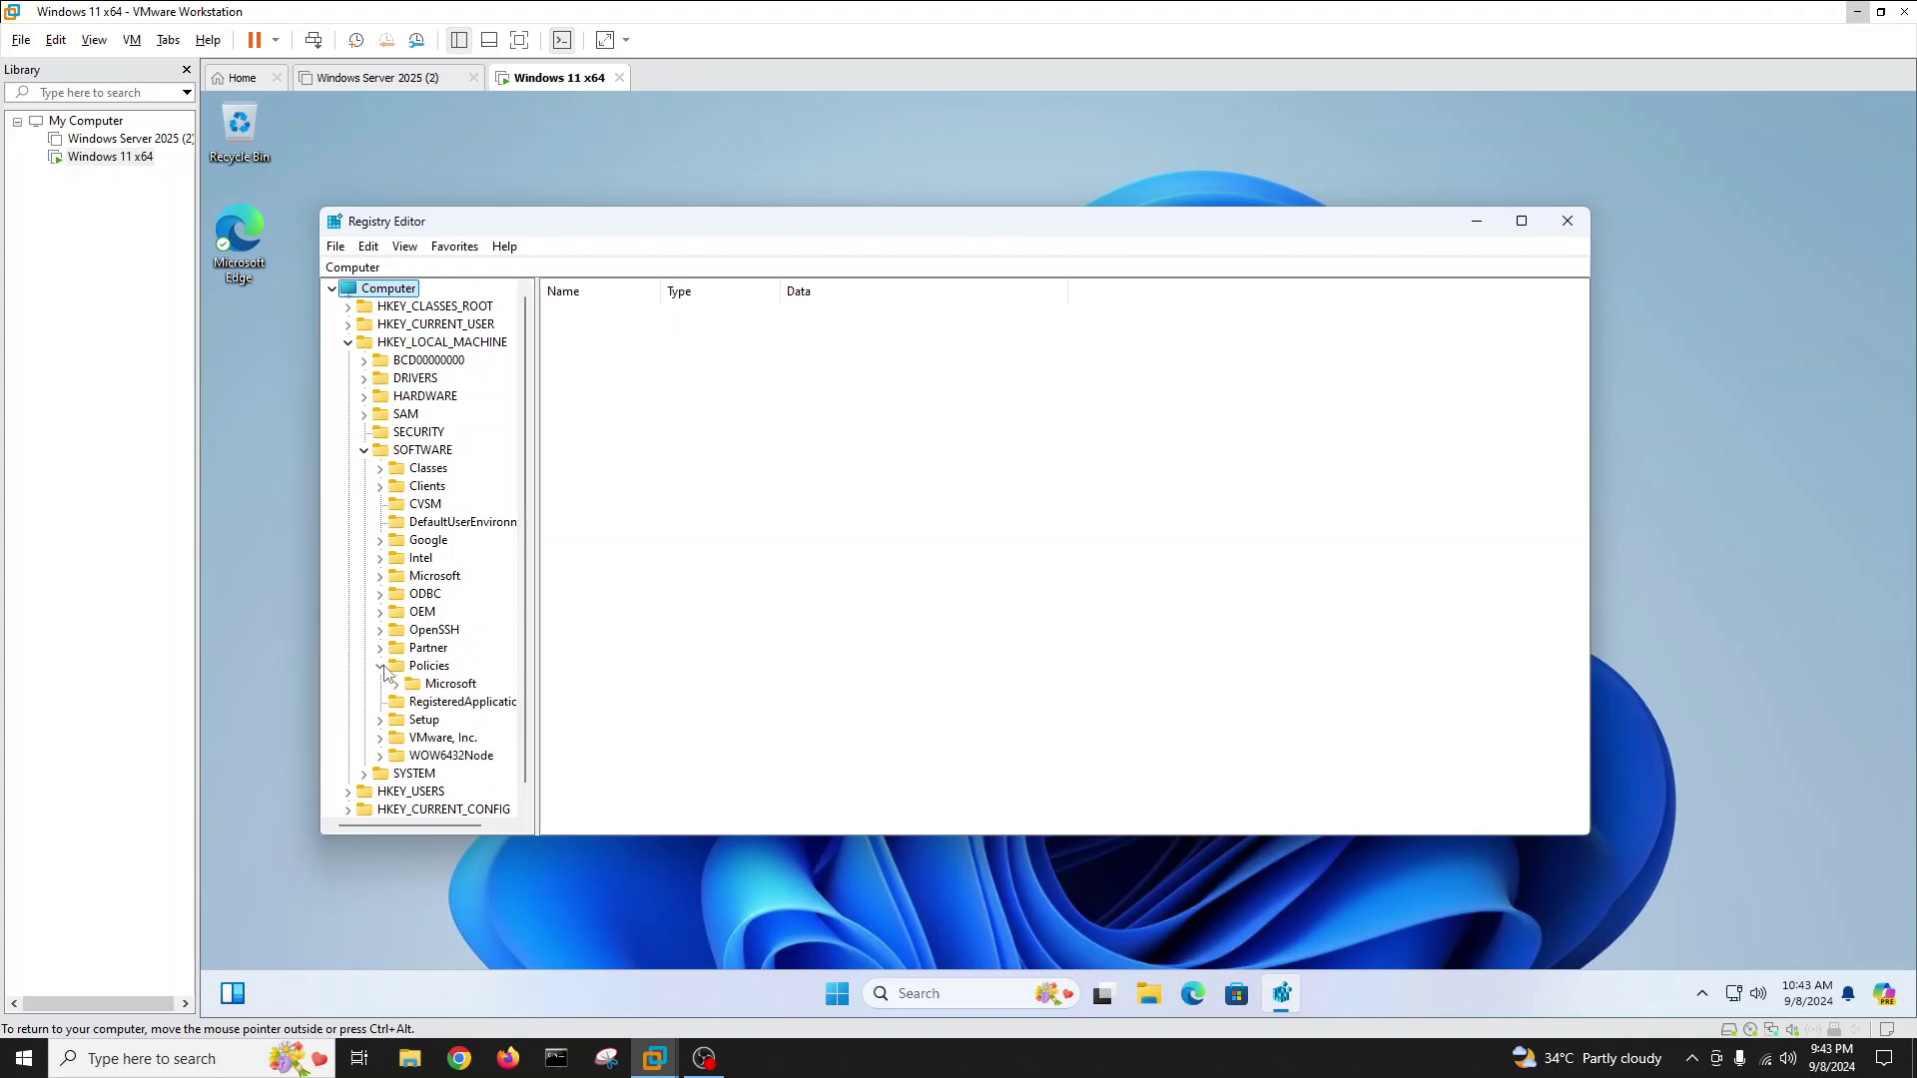
left_click(395, 685)
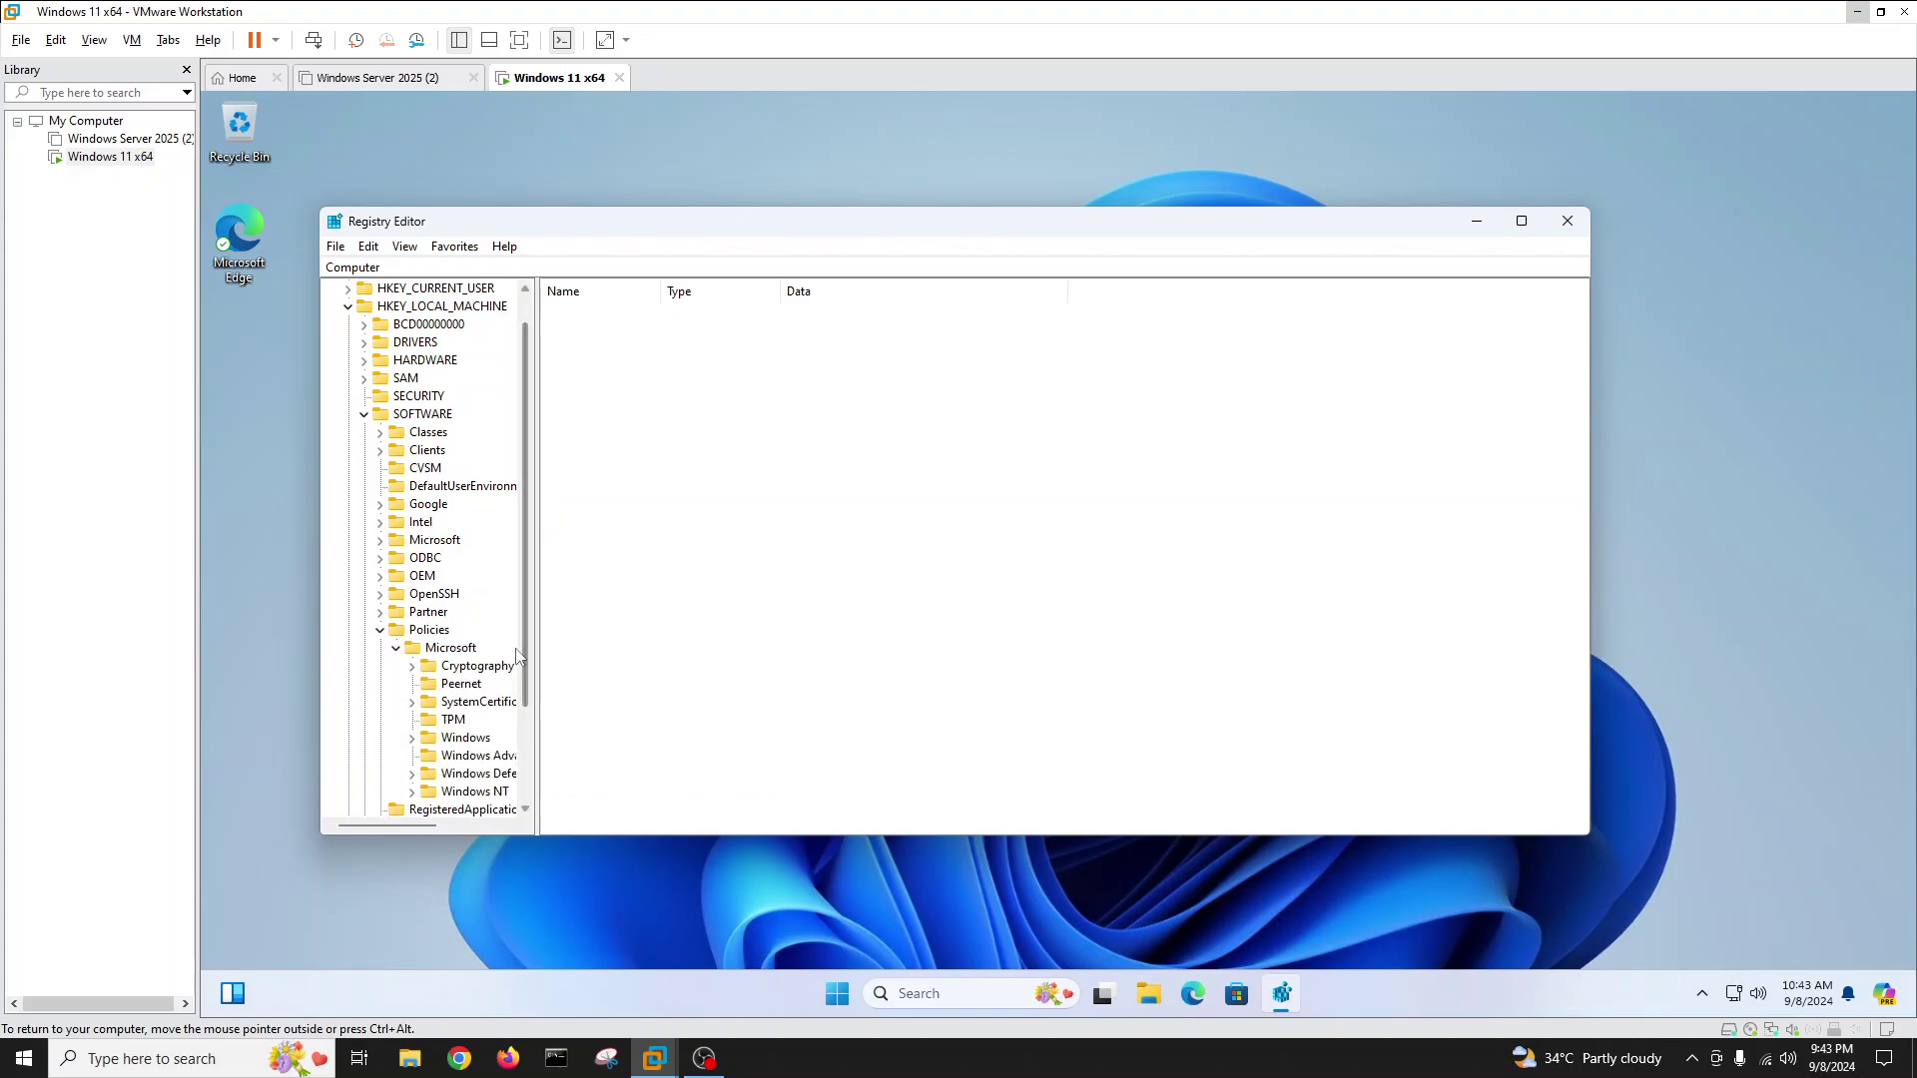
scroll(468, 791, "down", 1)
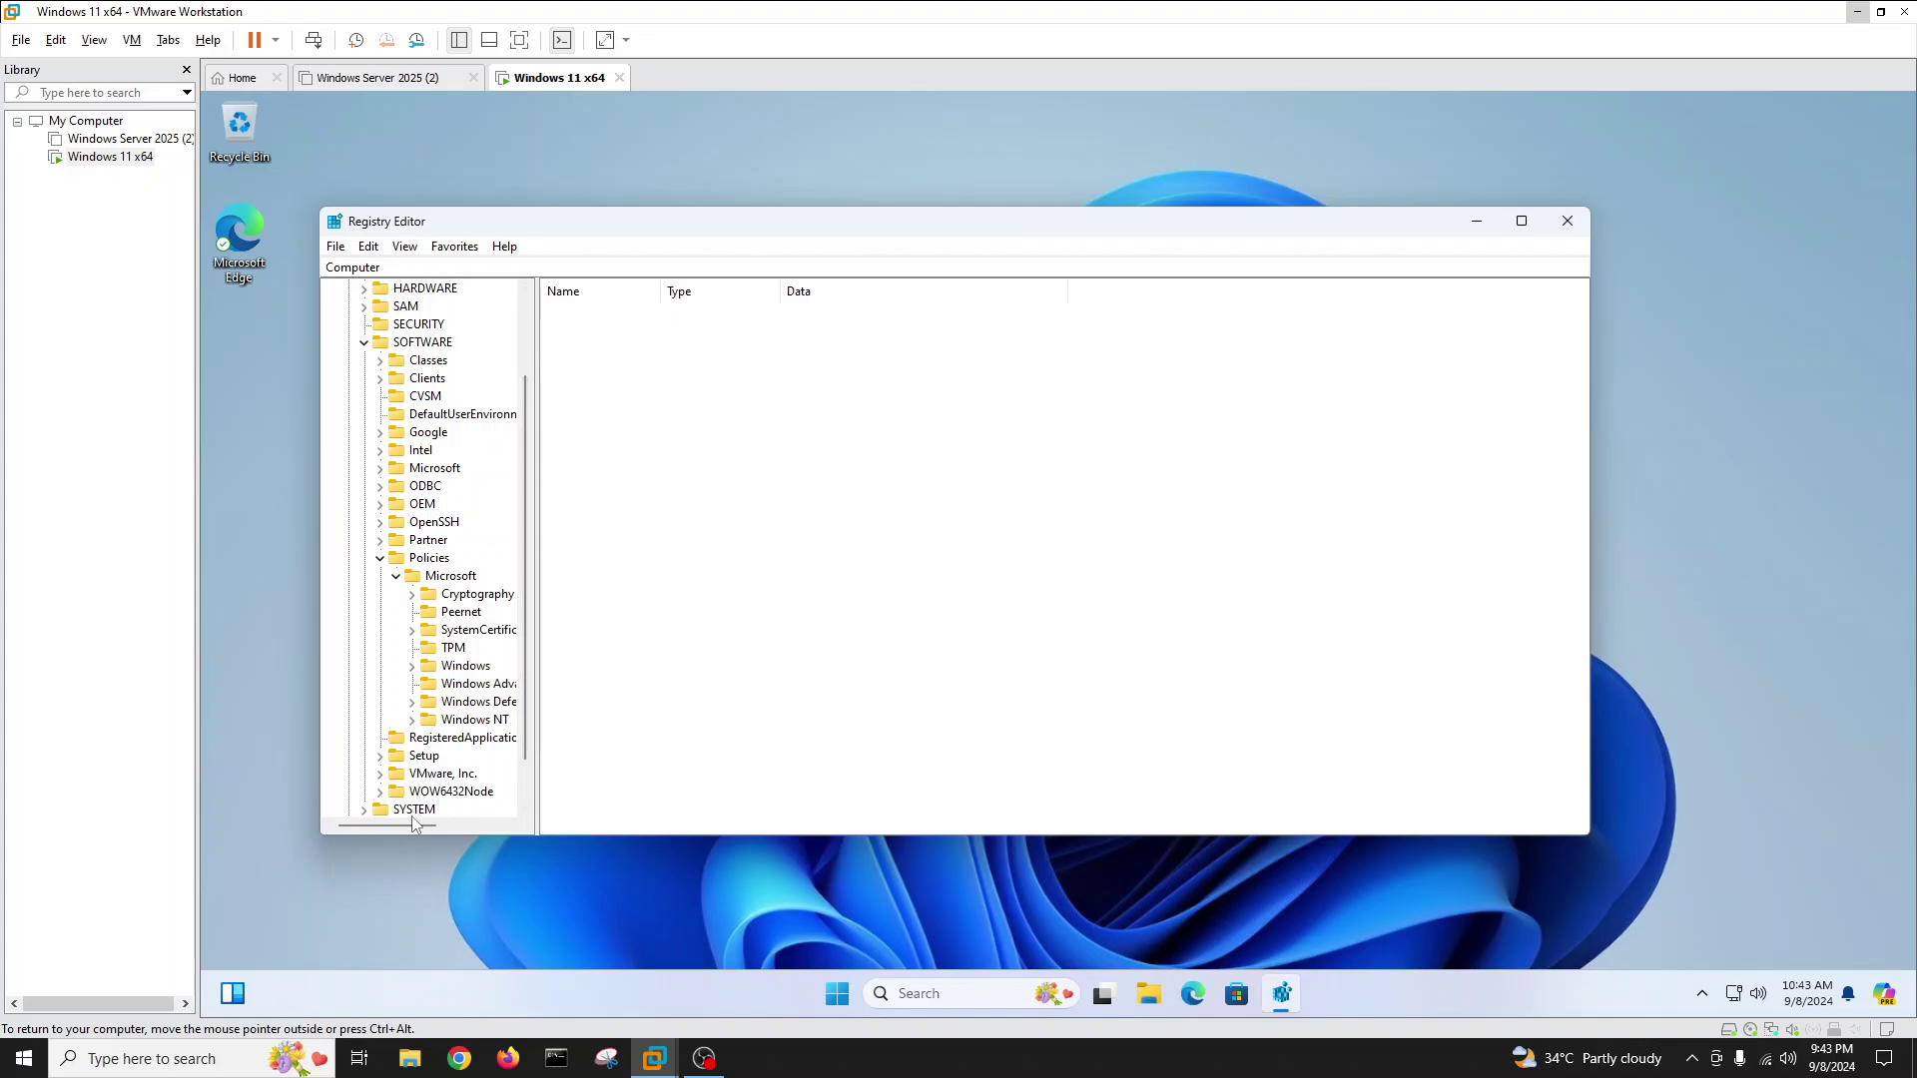
left_click_drag(405, 824, 432, 829)
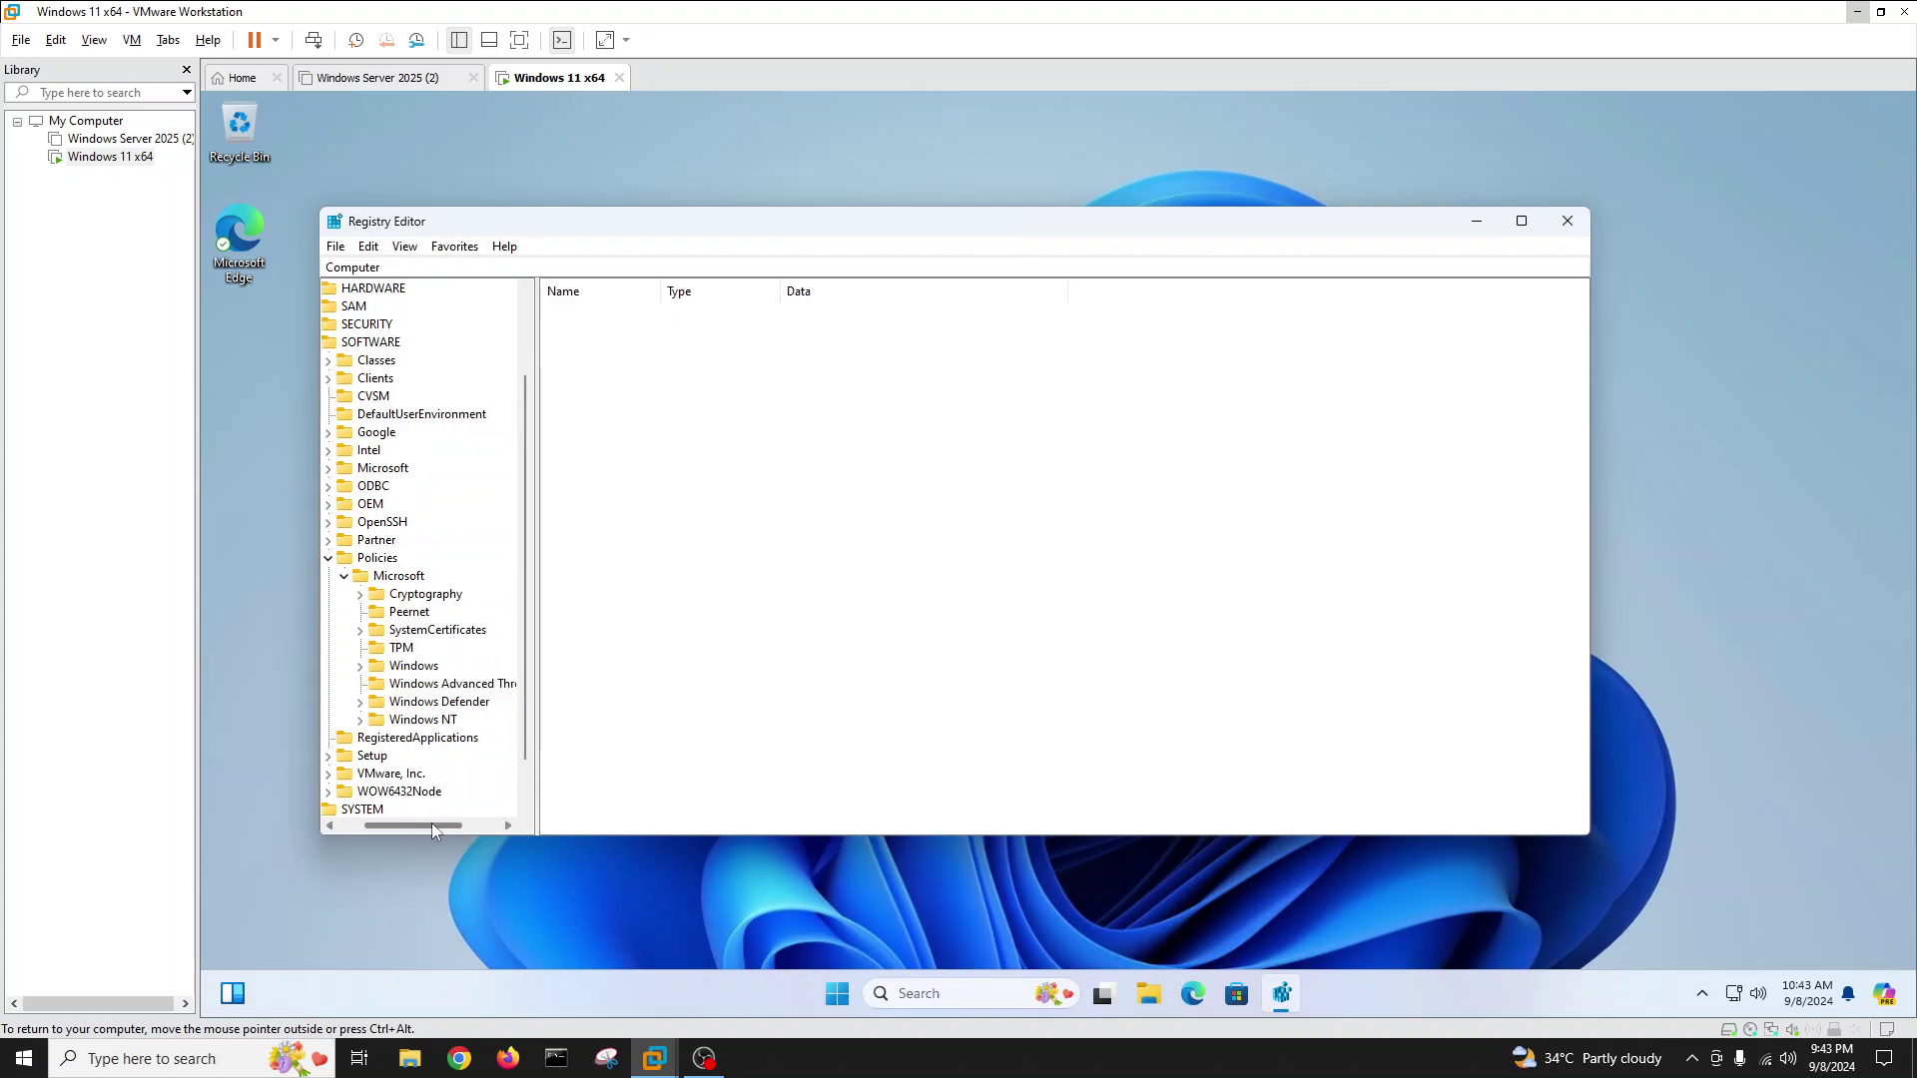
left_click(360, 667)
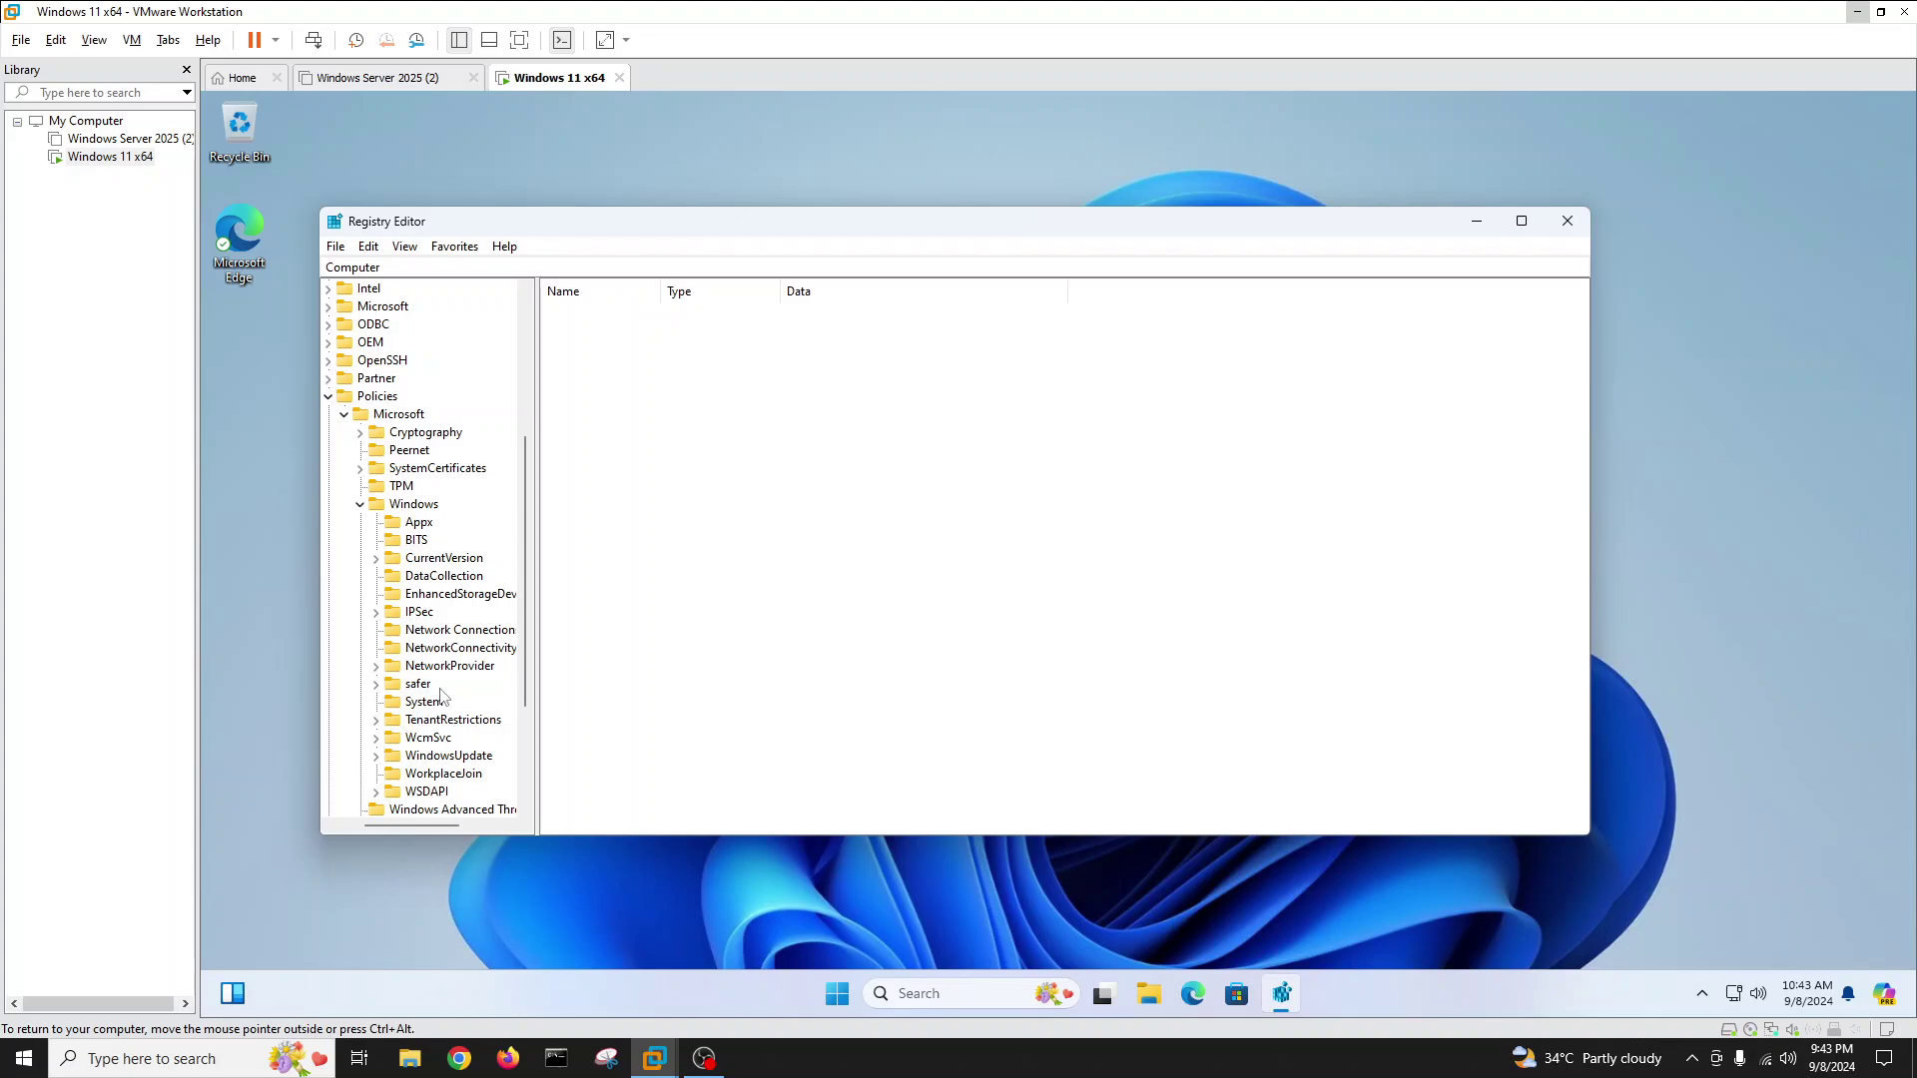
left_click(435, 757)
left_click(376, 757)
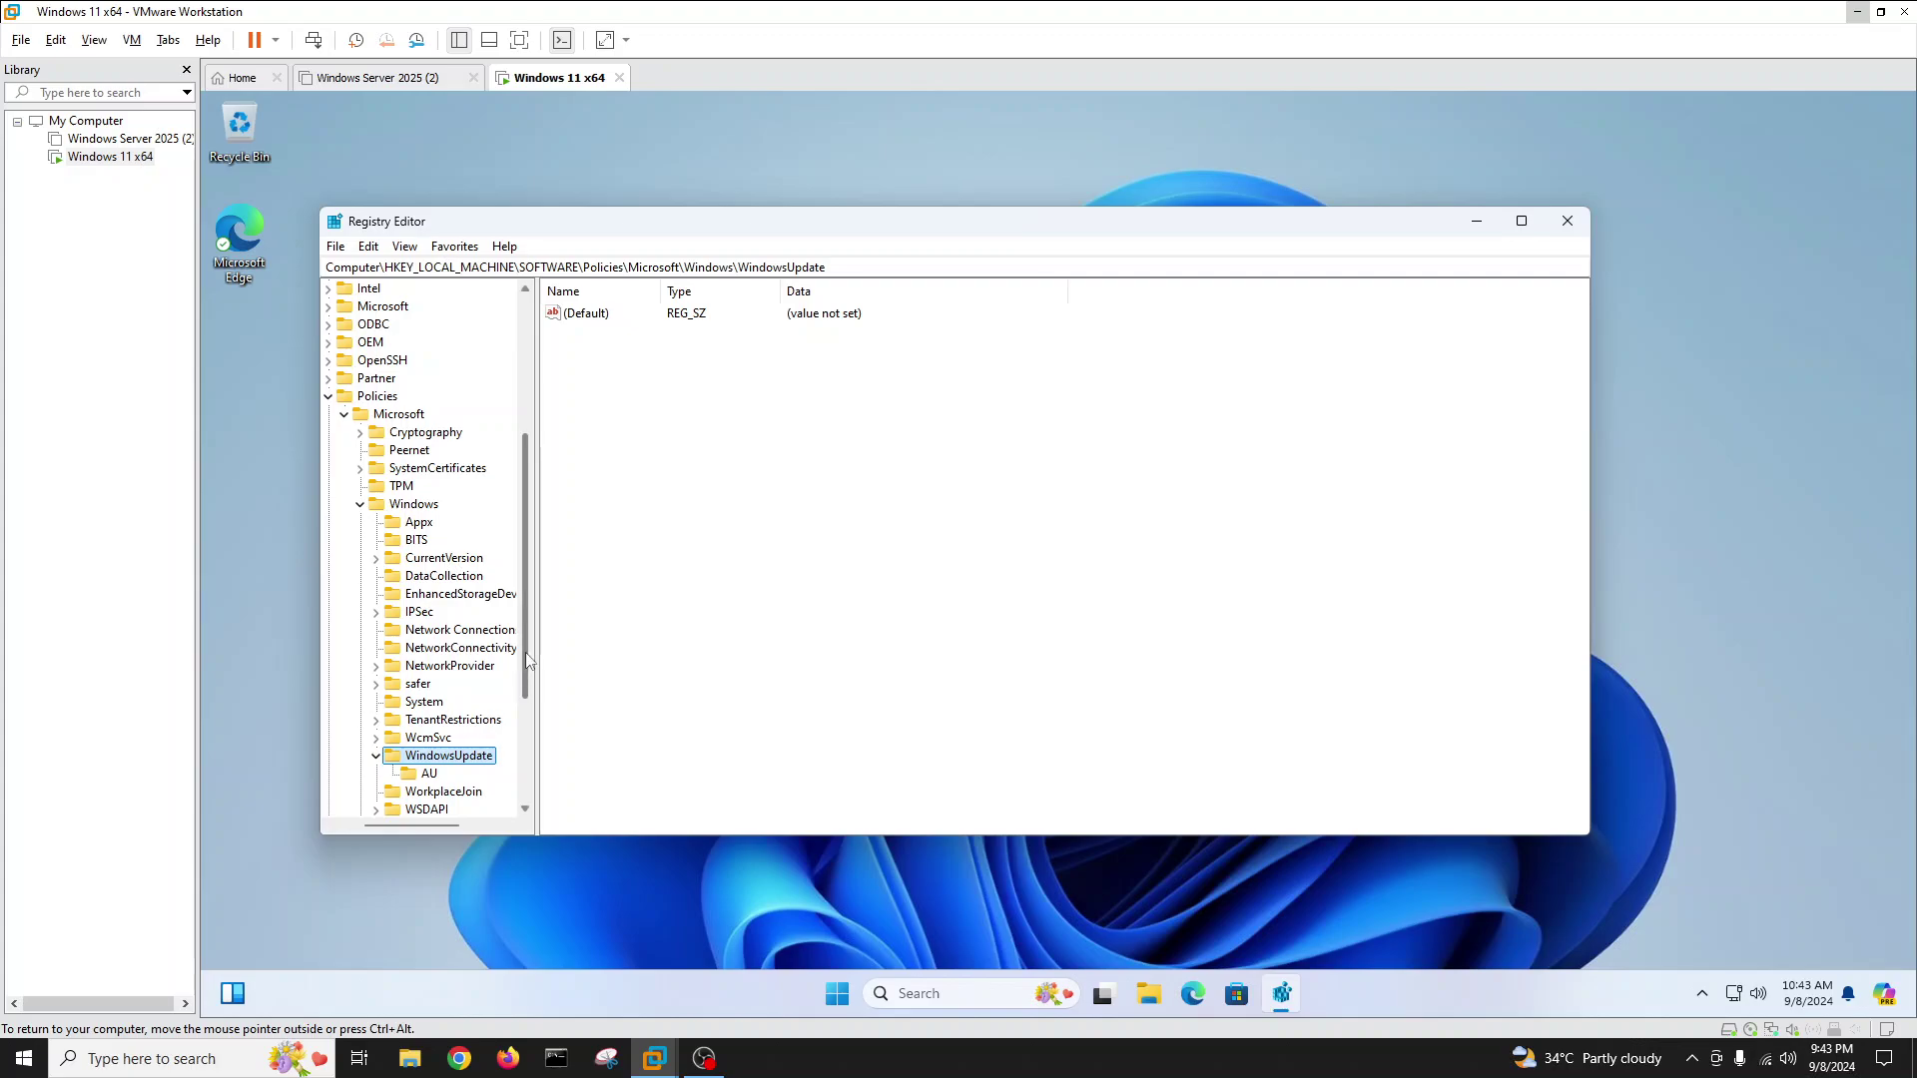
scroll(532, 754, "down", 3)
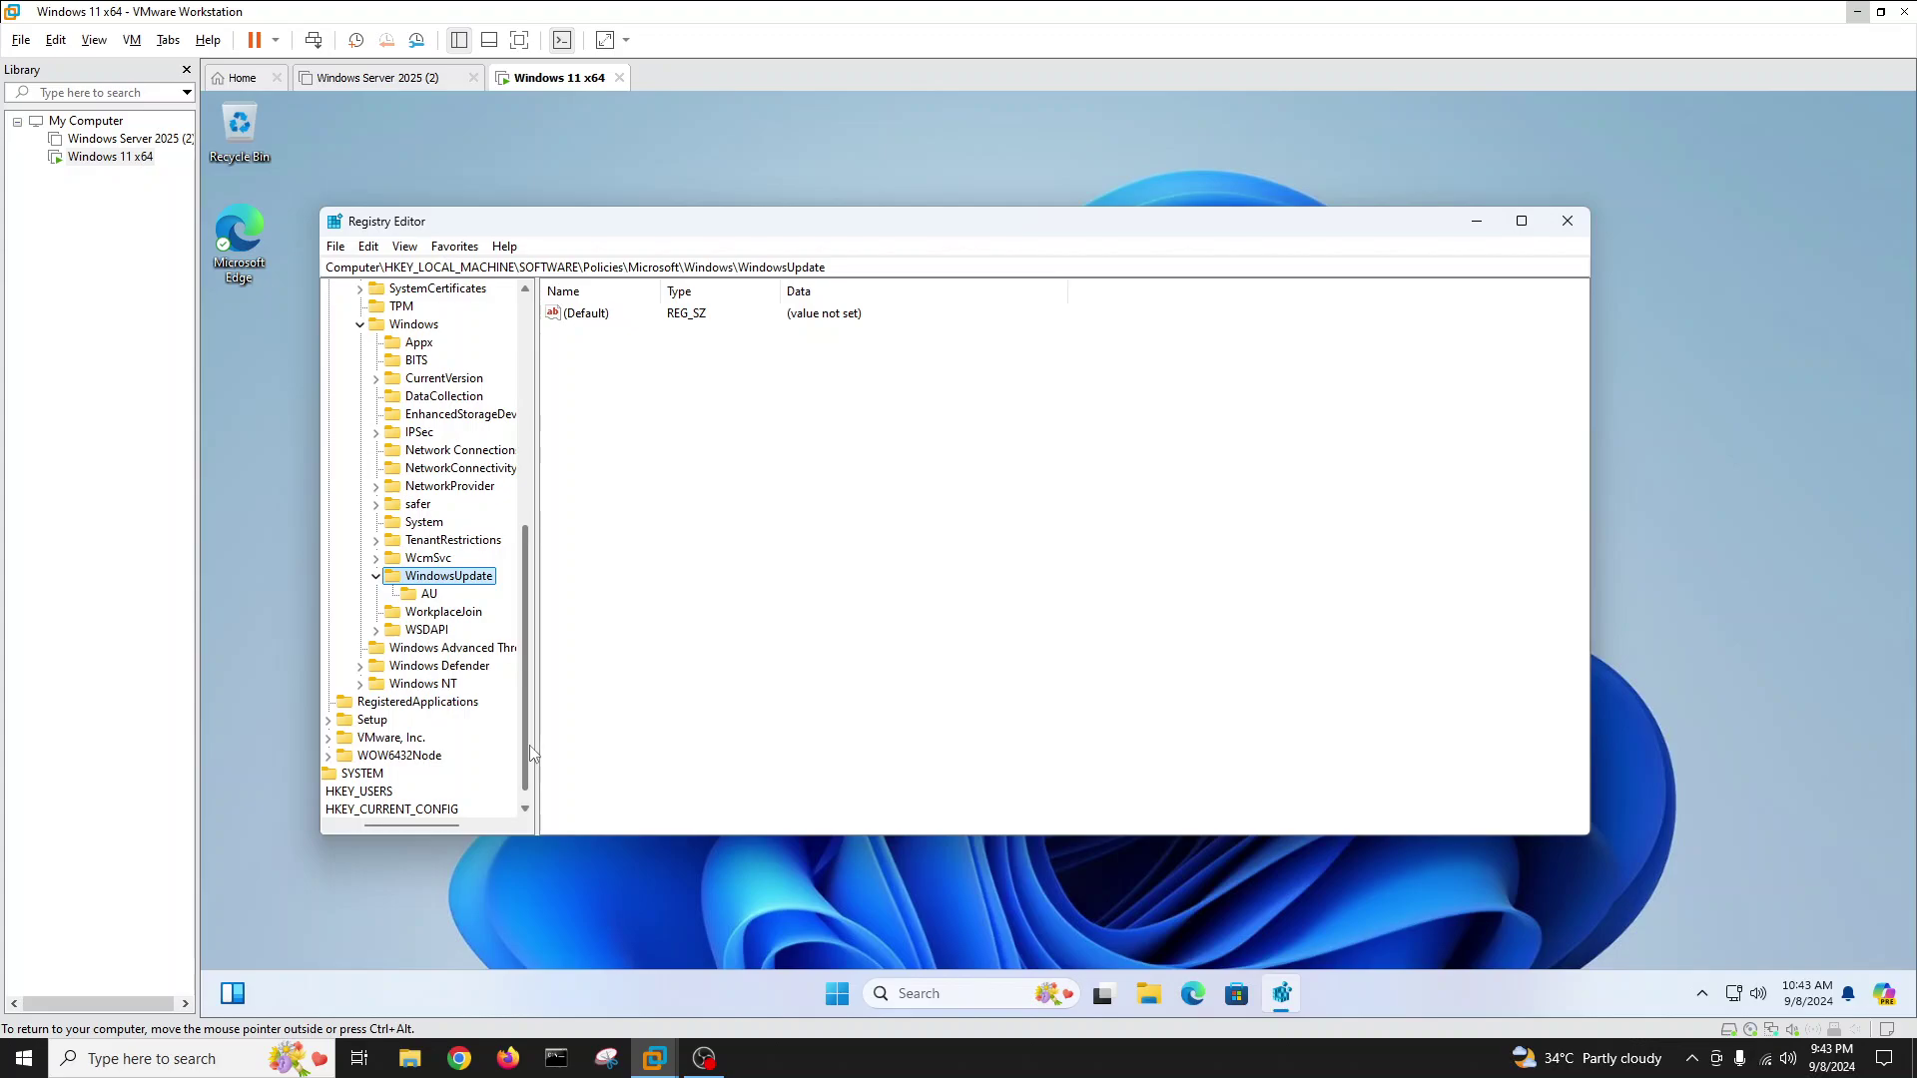
left_click(430, 595)
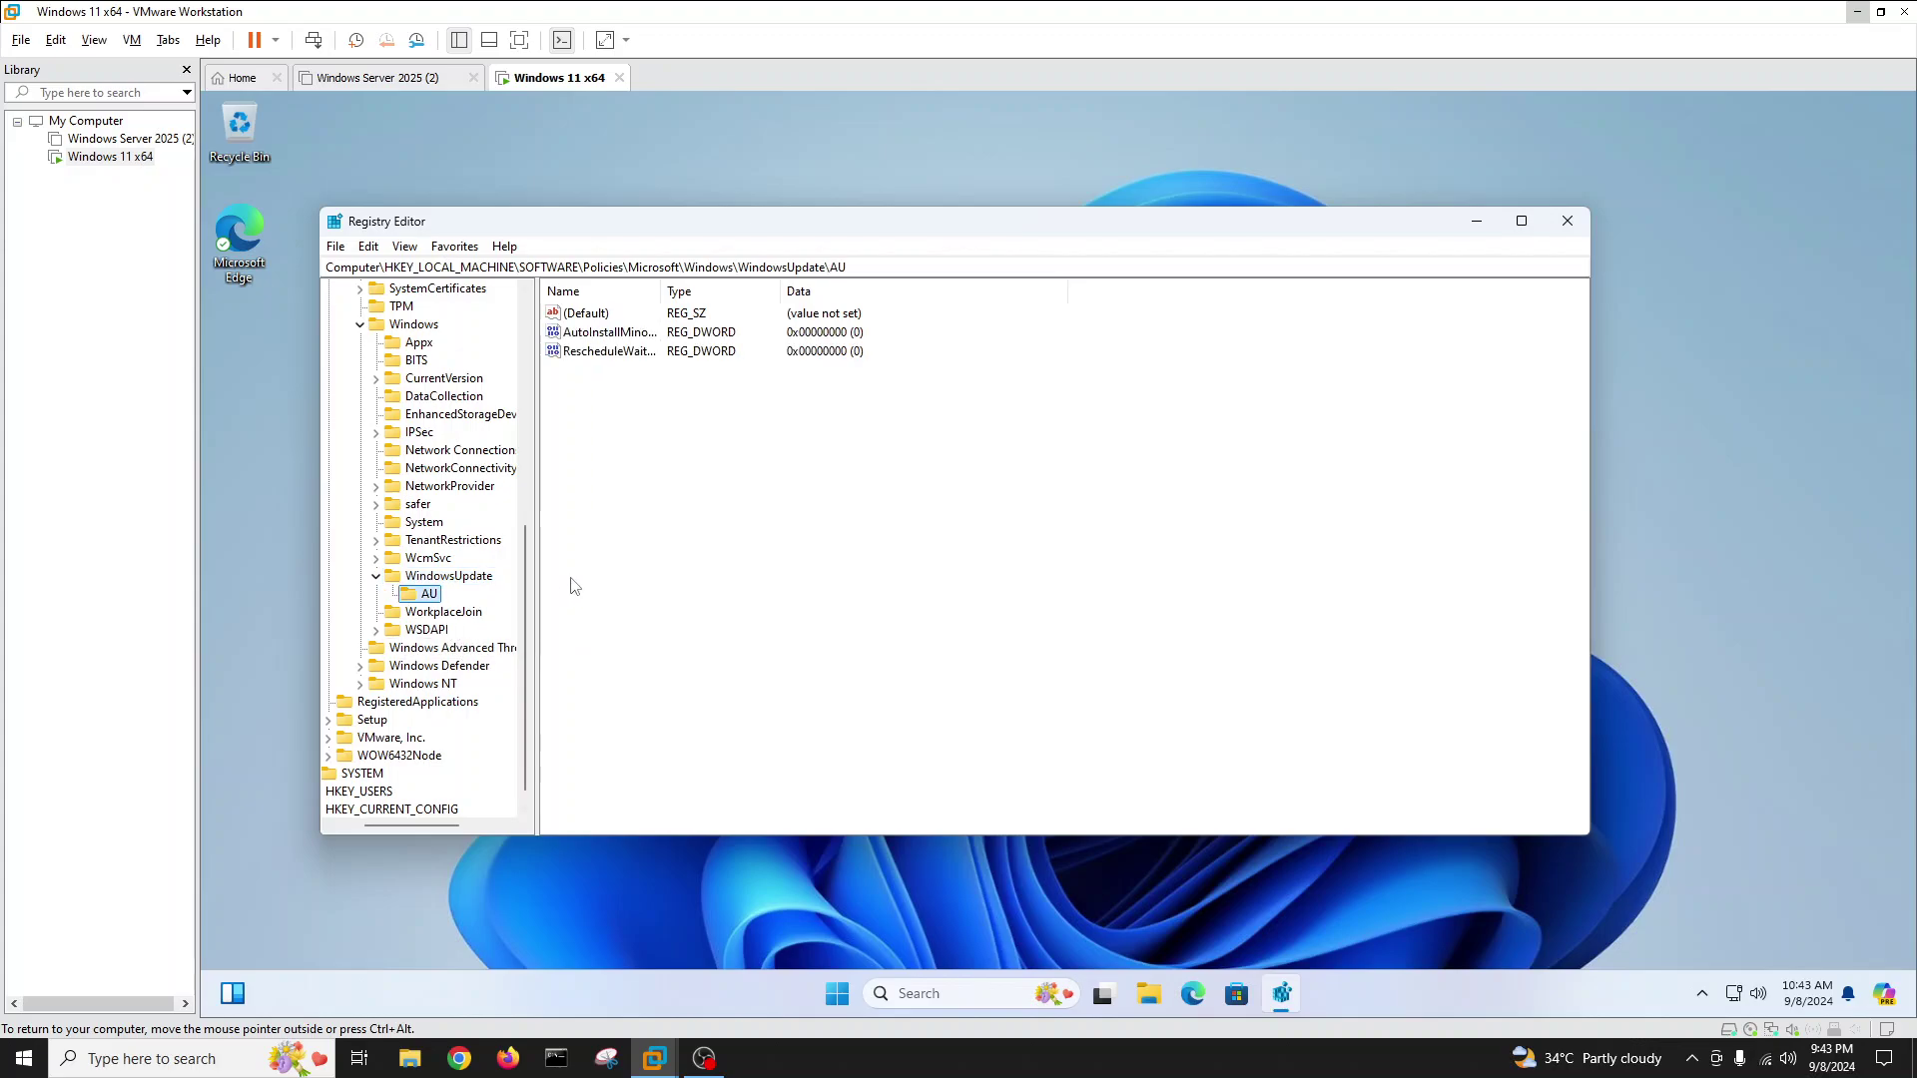
Step: Widen the Name column to fit the value names, and set the AutoInstallMinorUpdates value data to 1
double_click(661, 291)
left_click(751, 568)
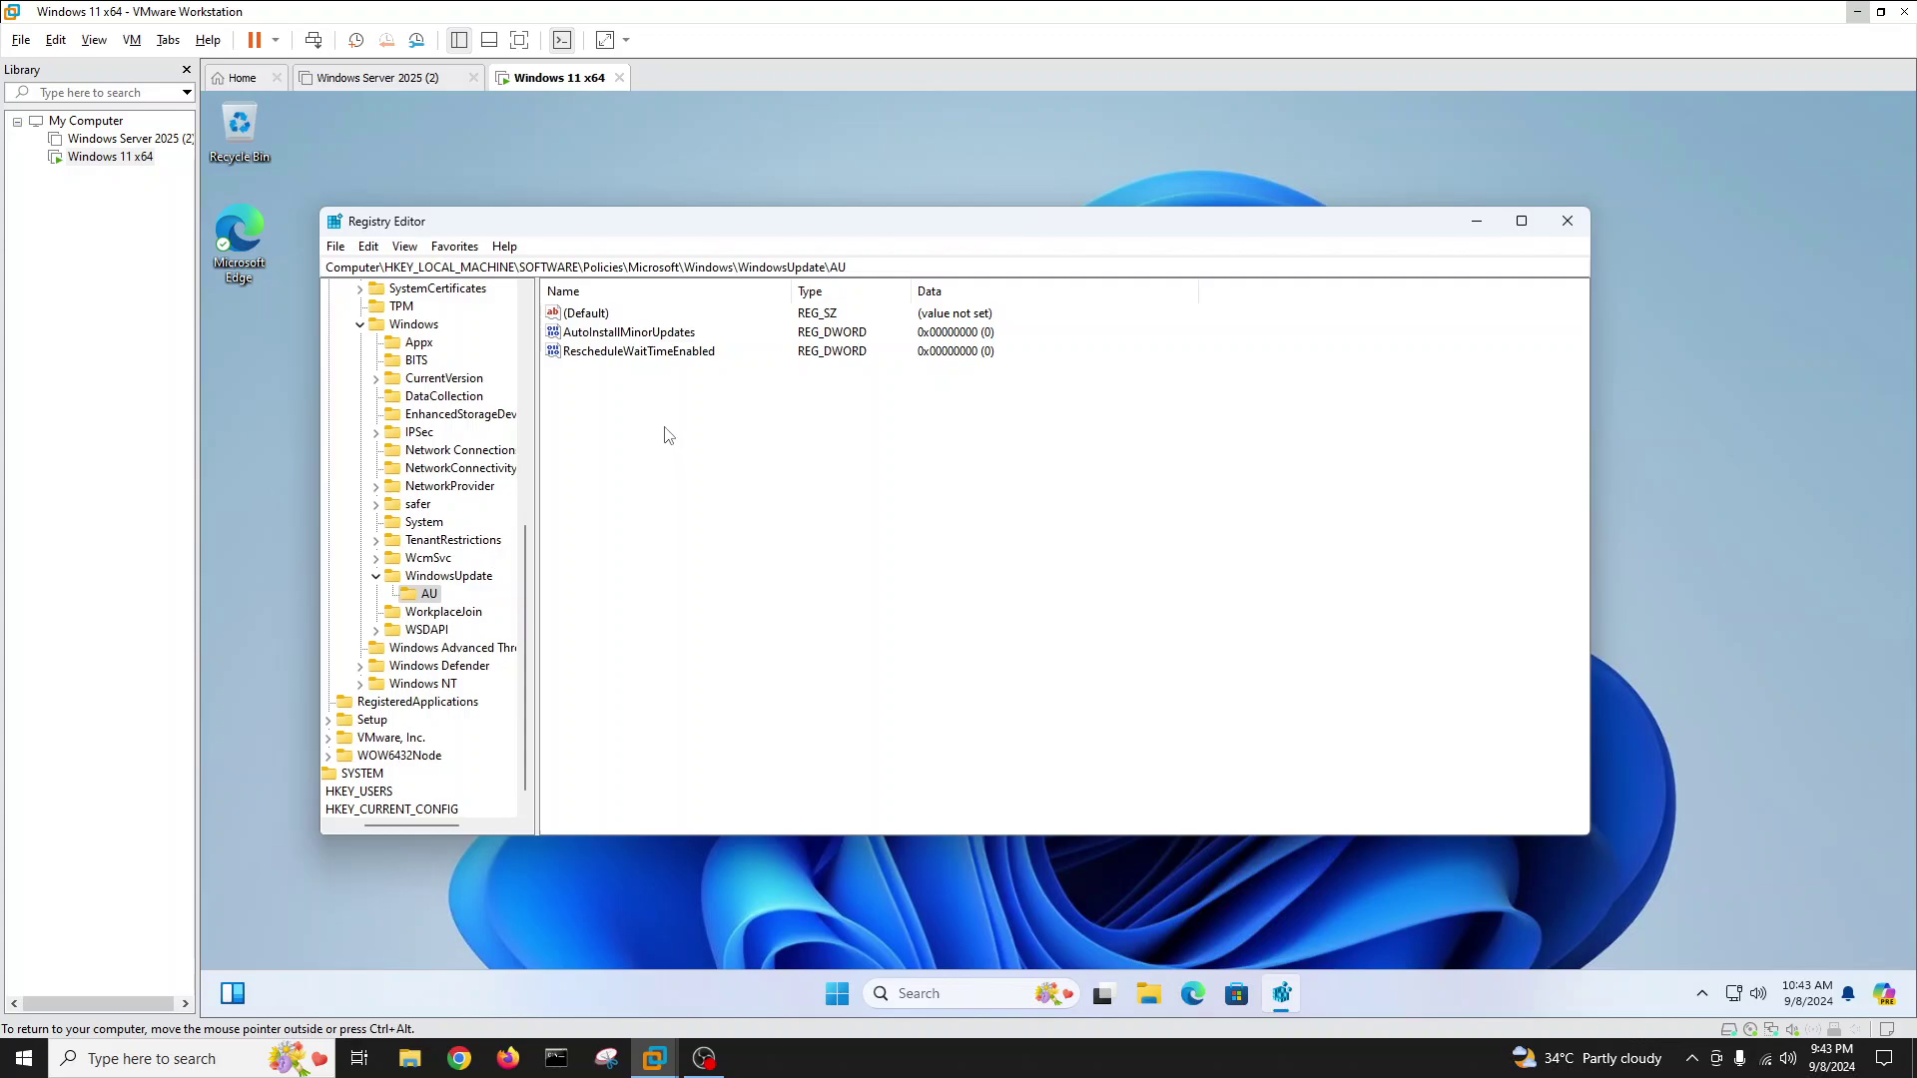
double_click(629, 336)
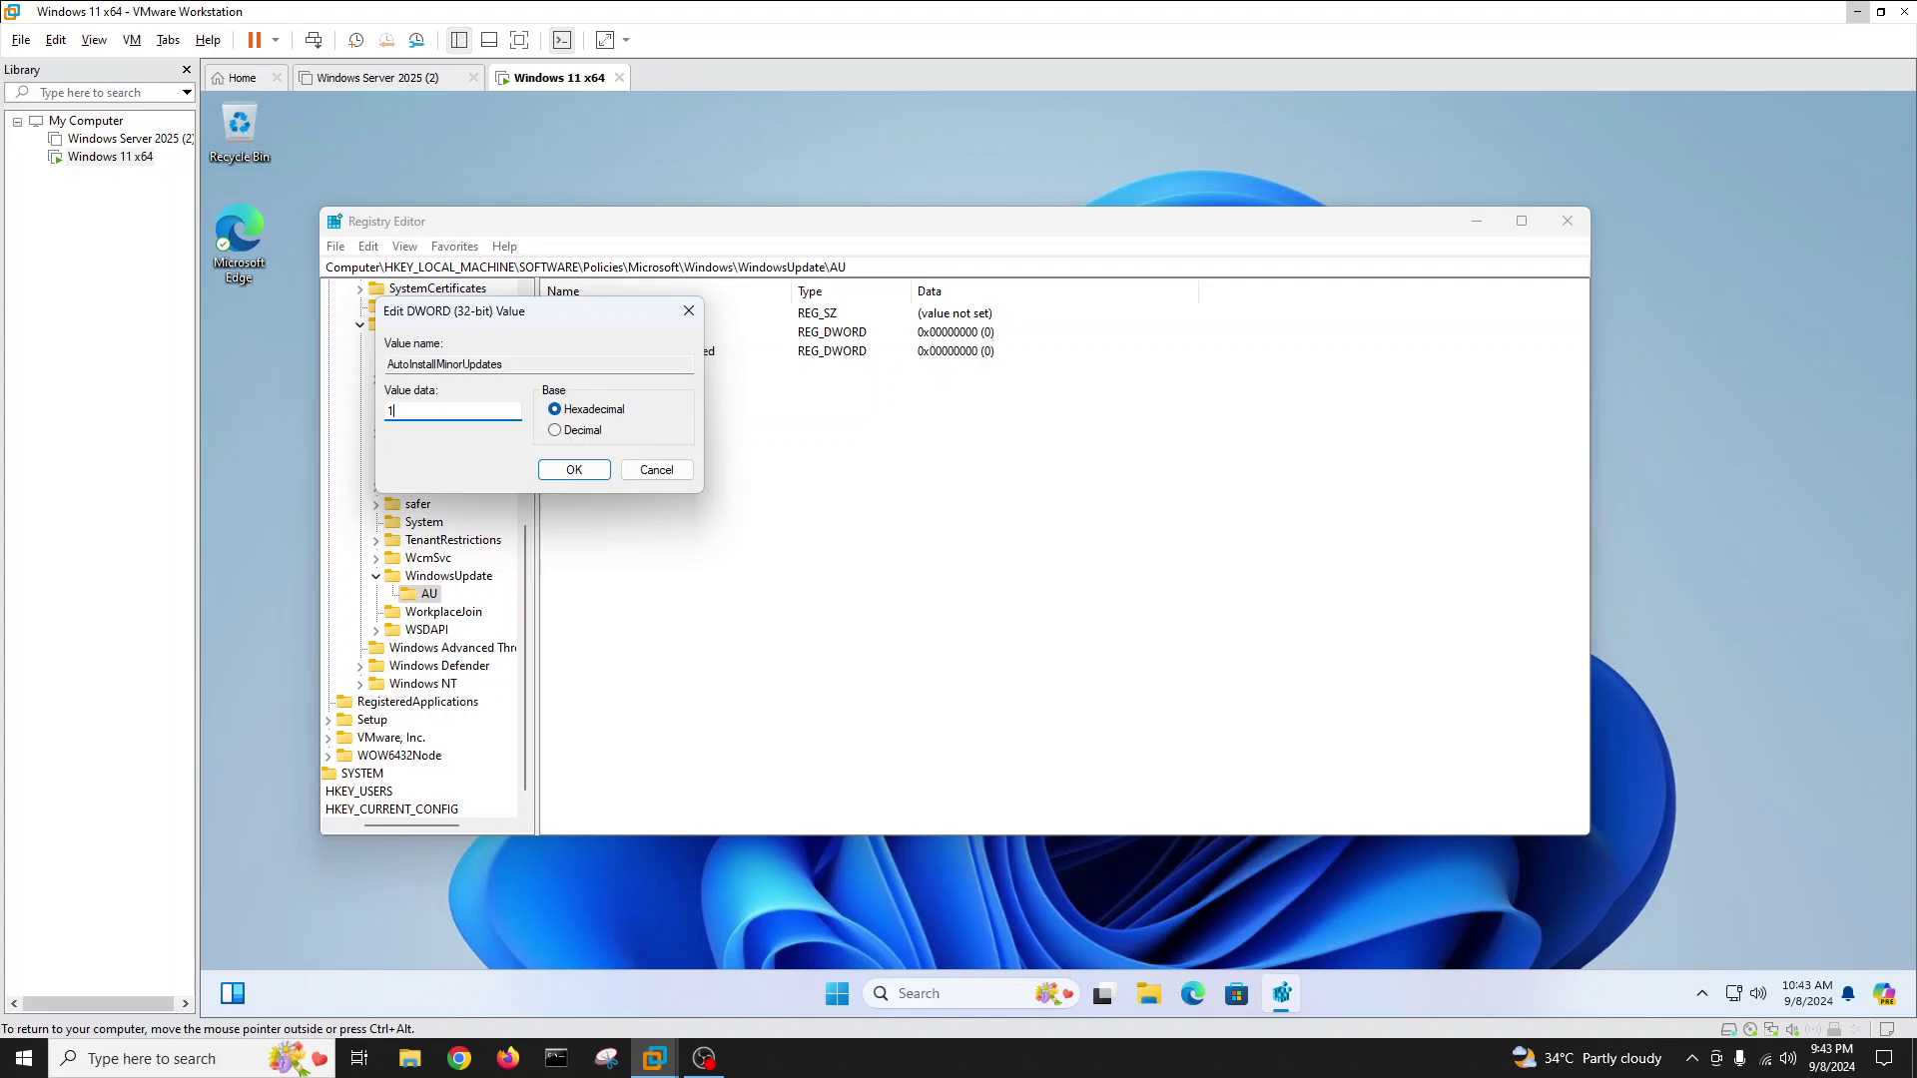
left_click(560, 473)
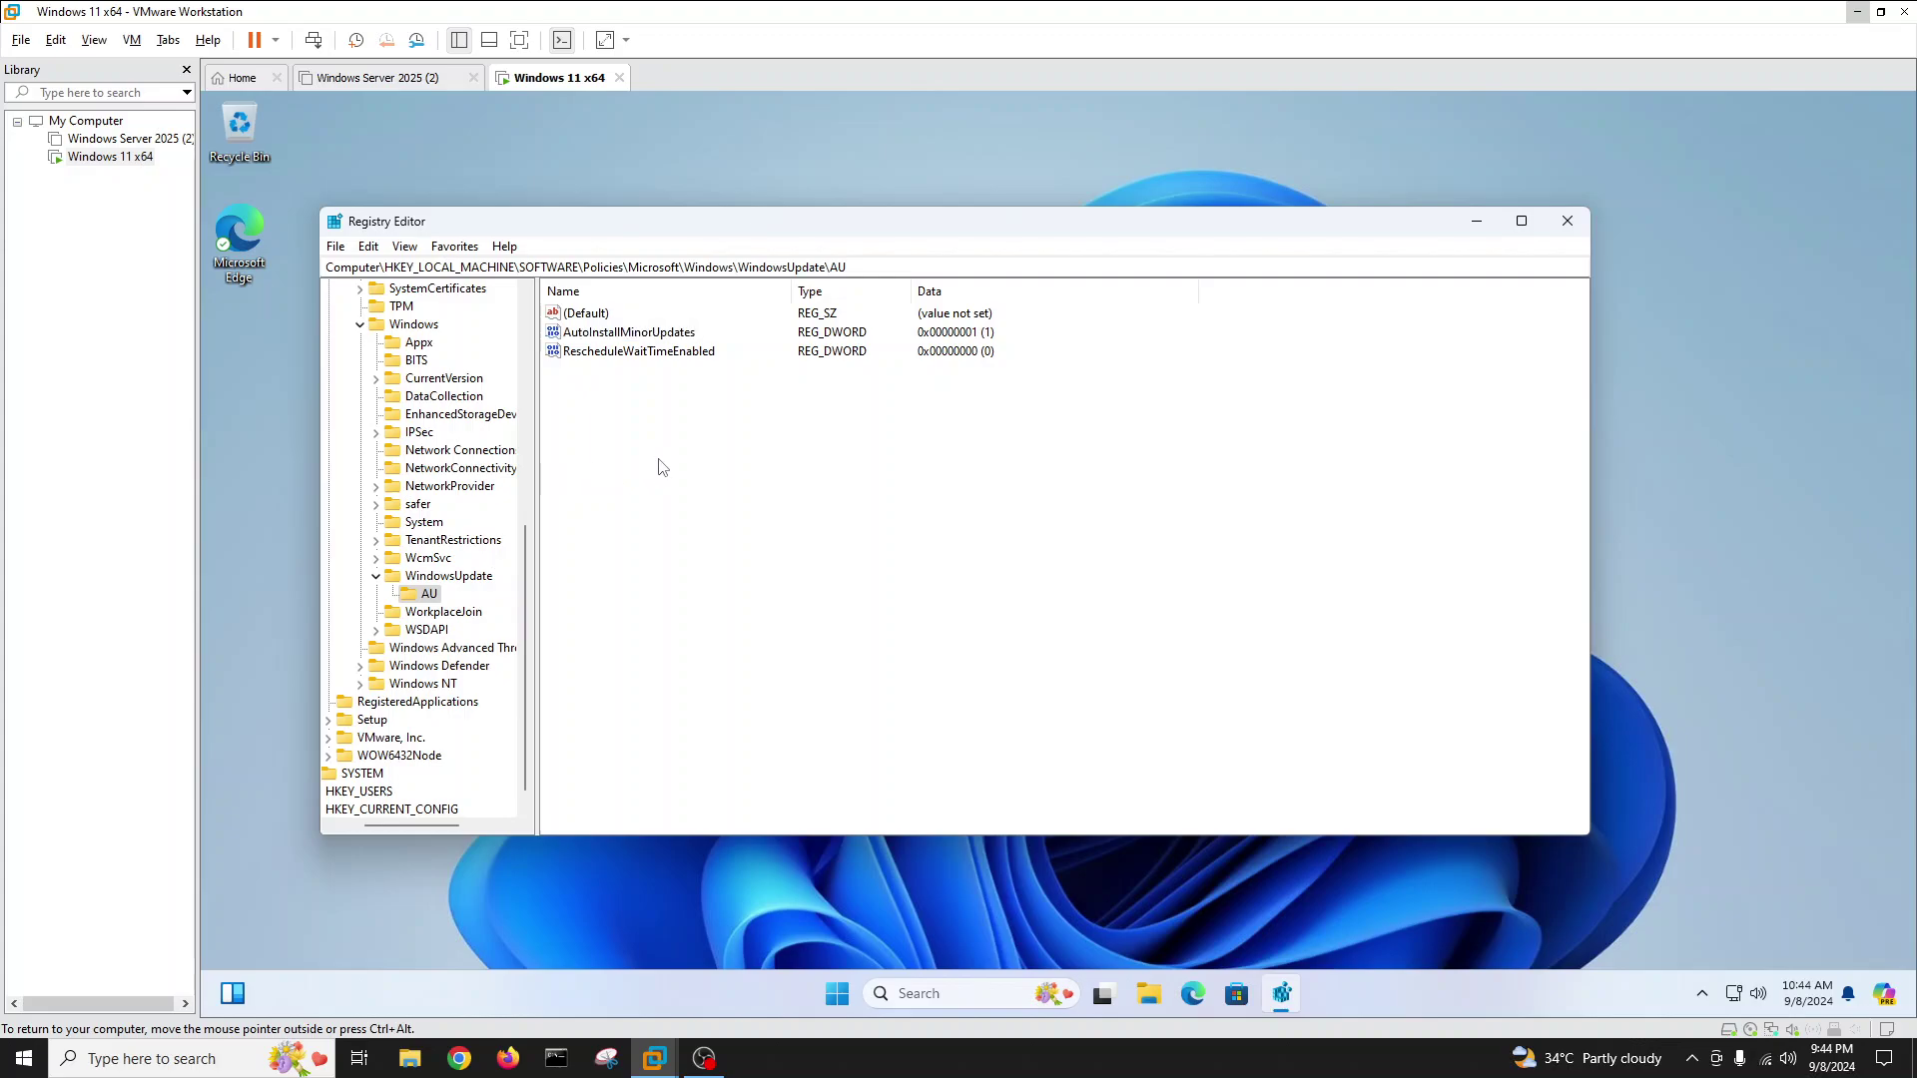
Step: Create a new DWORD (32-bit) value named NoAutoUpdate in the AU key
right_click(659, 465)
mouse_move(699, 484)
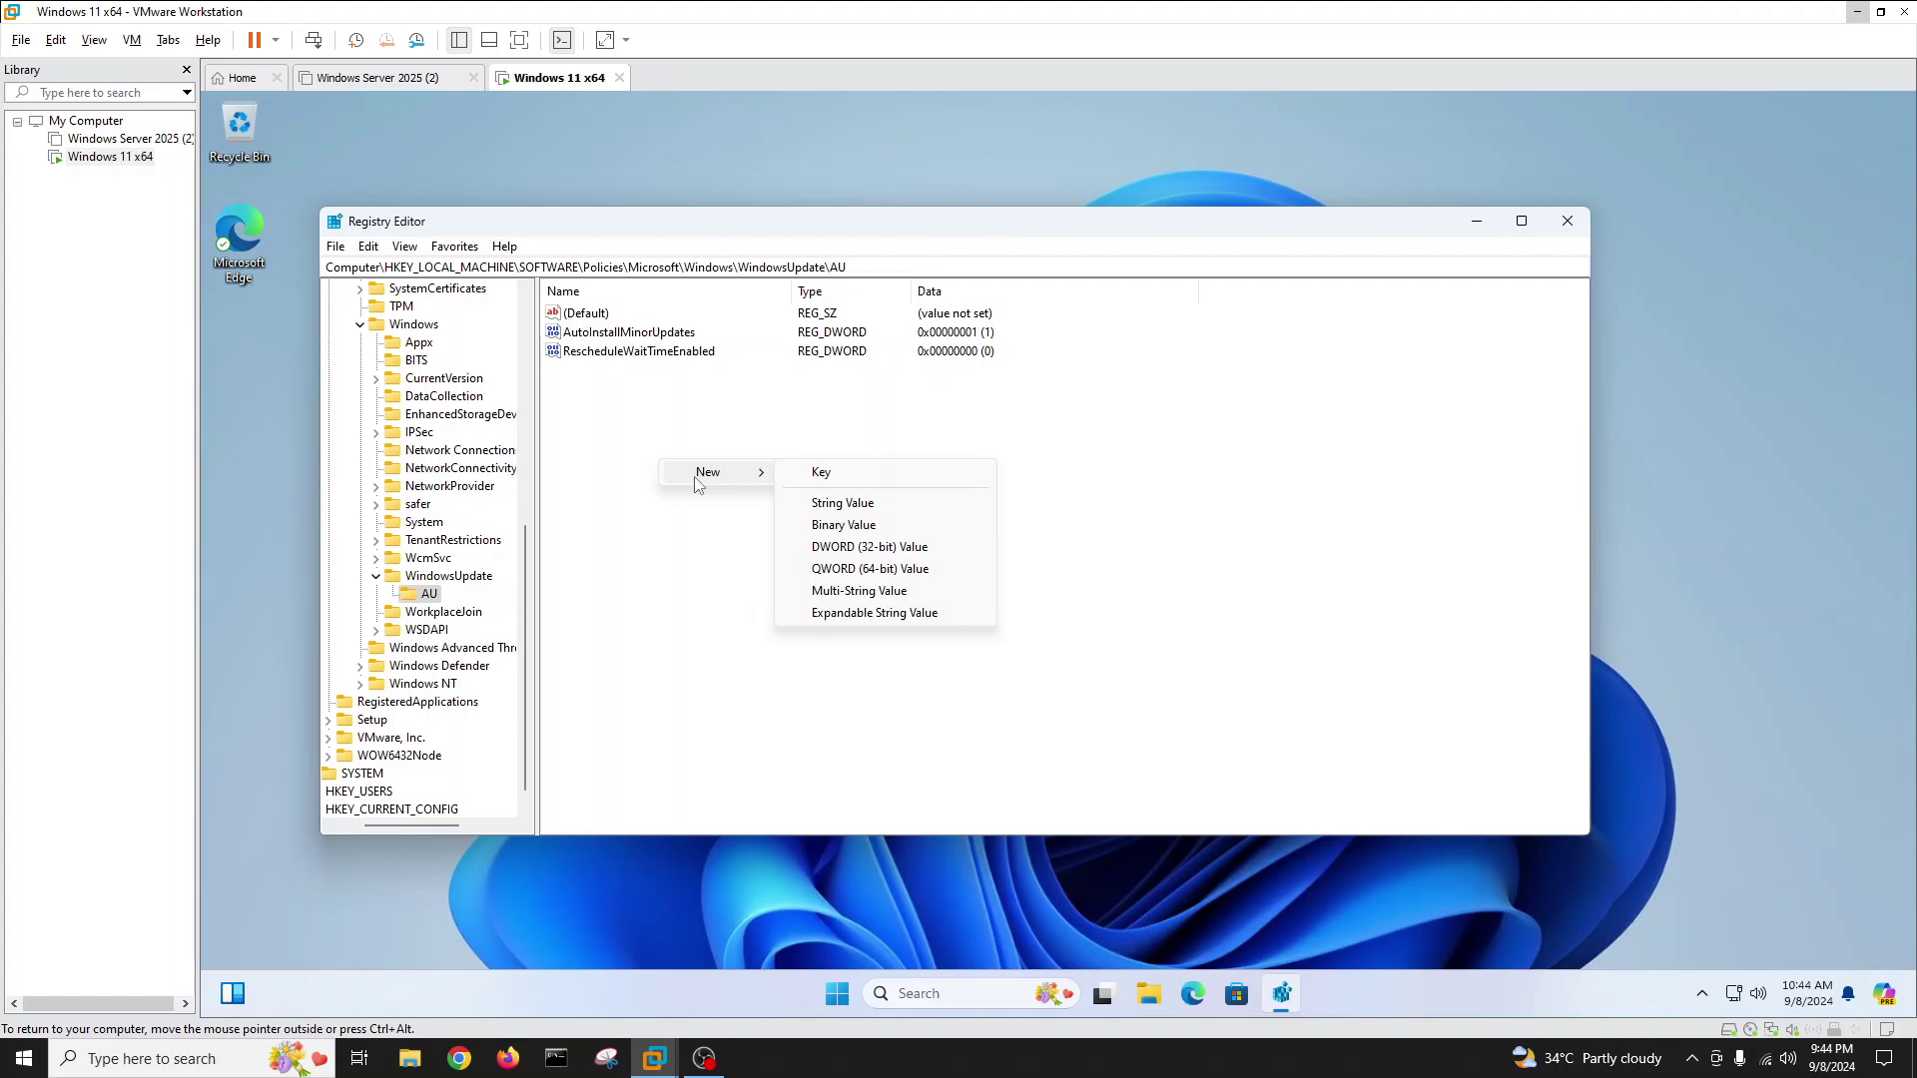
left_click(935, 551)
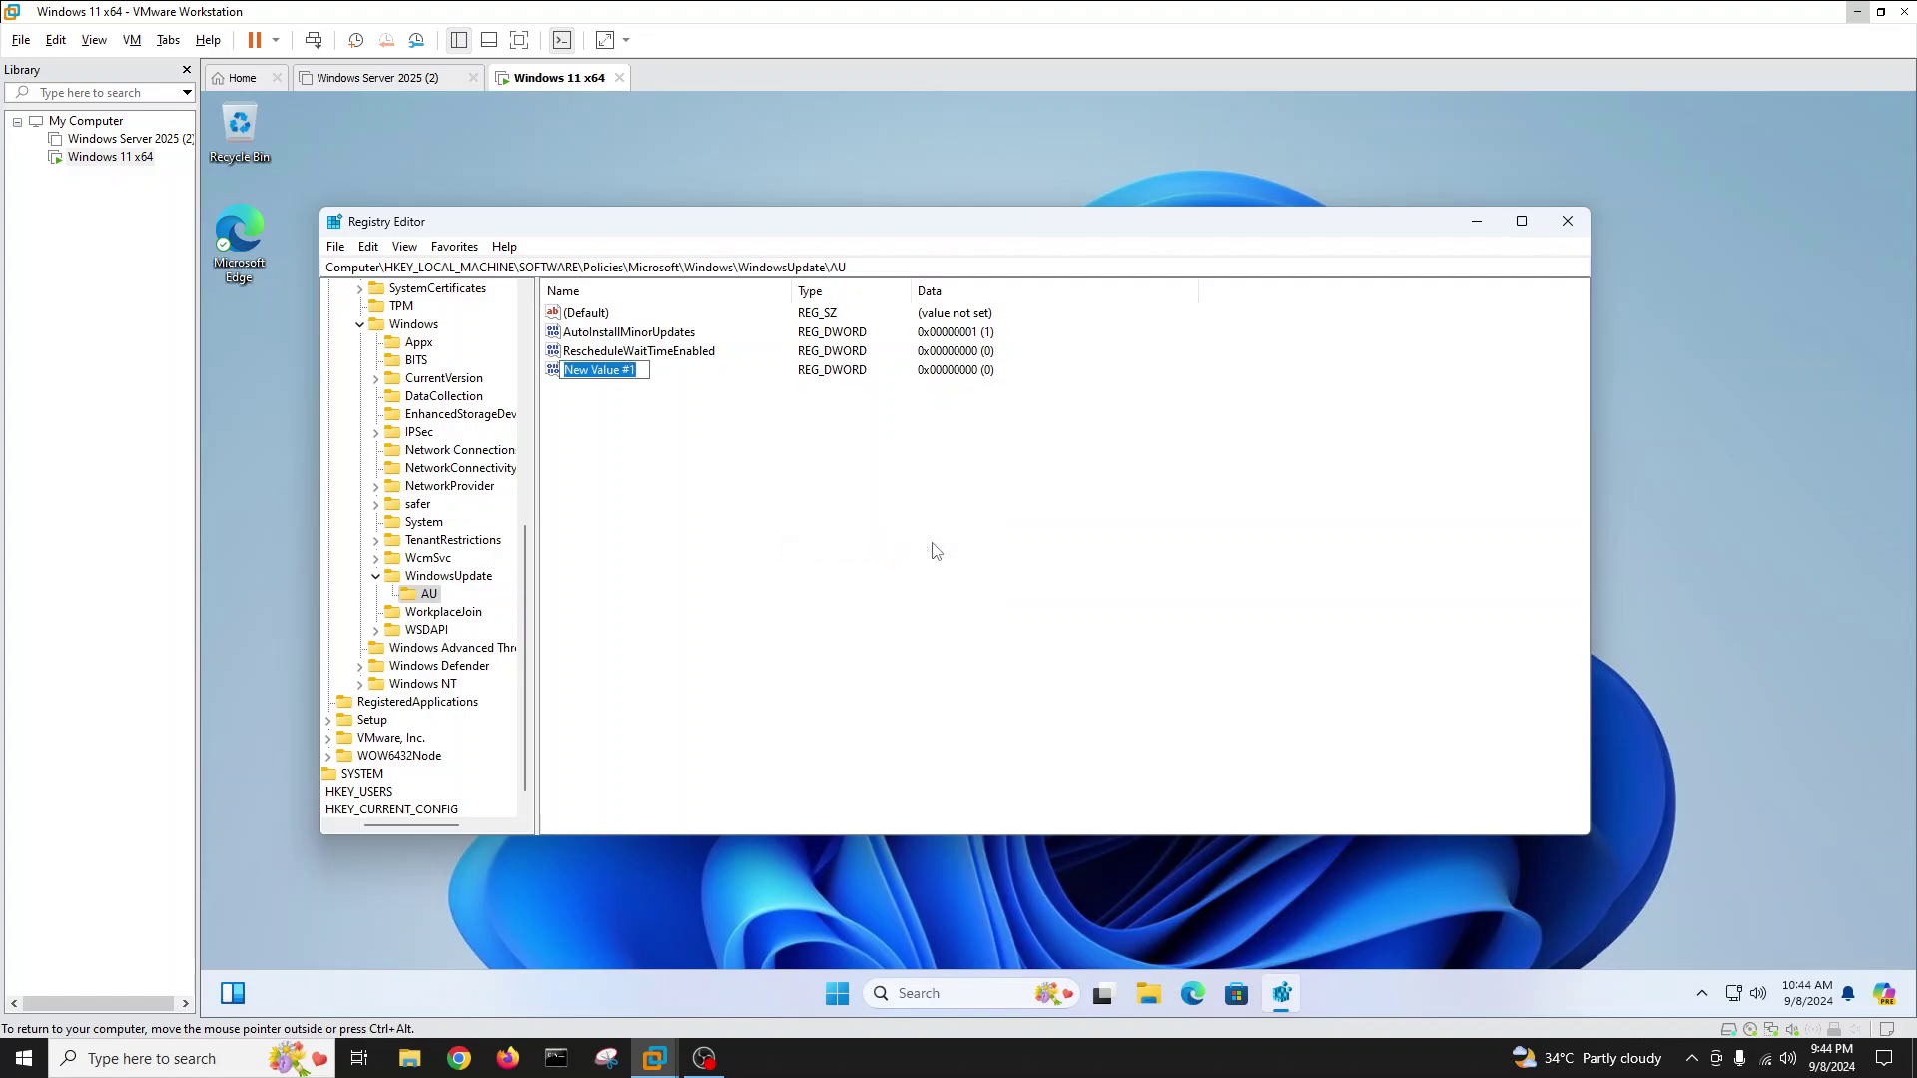
type("NoAutoUpdates")
key("BackSpace")
key("Return")
Step: Set the NoAutoUpdate value data to 1 in hexadecimal base
double_click(621, 372)
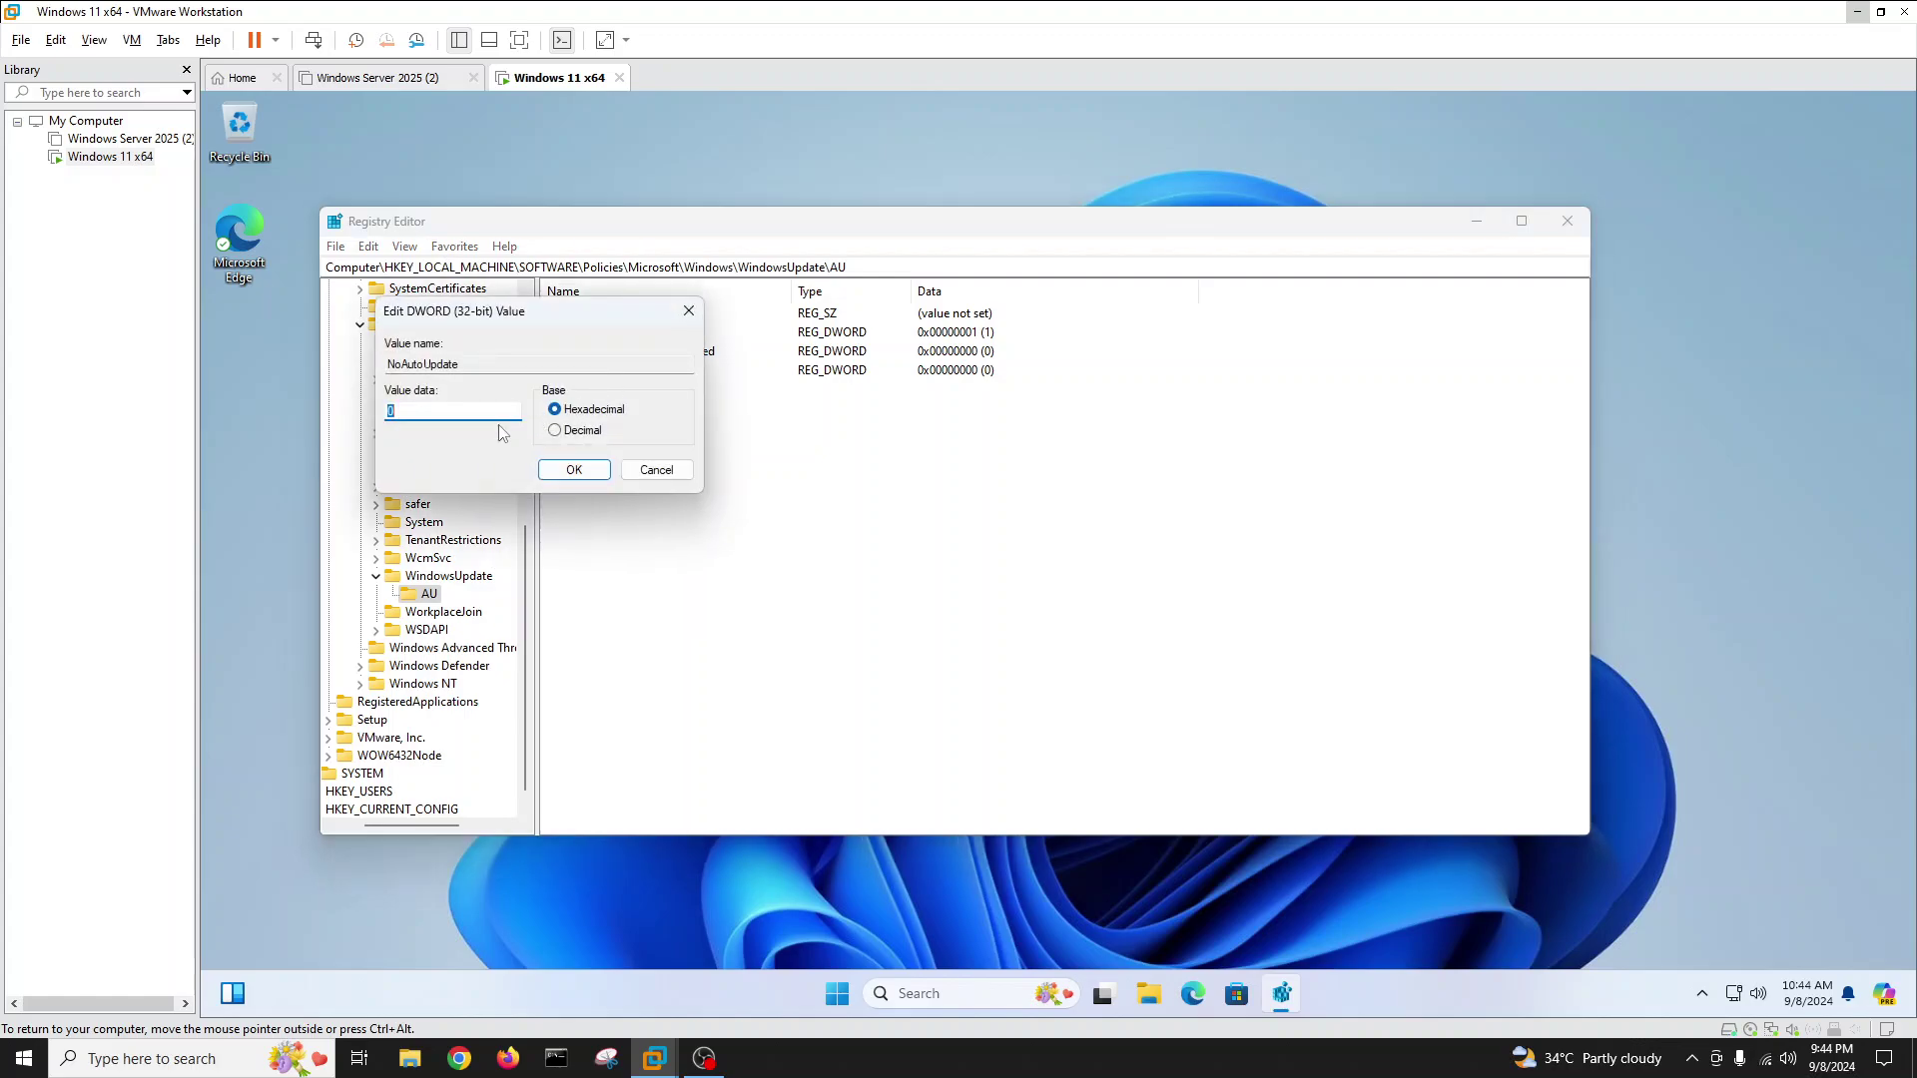
type("1")
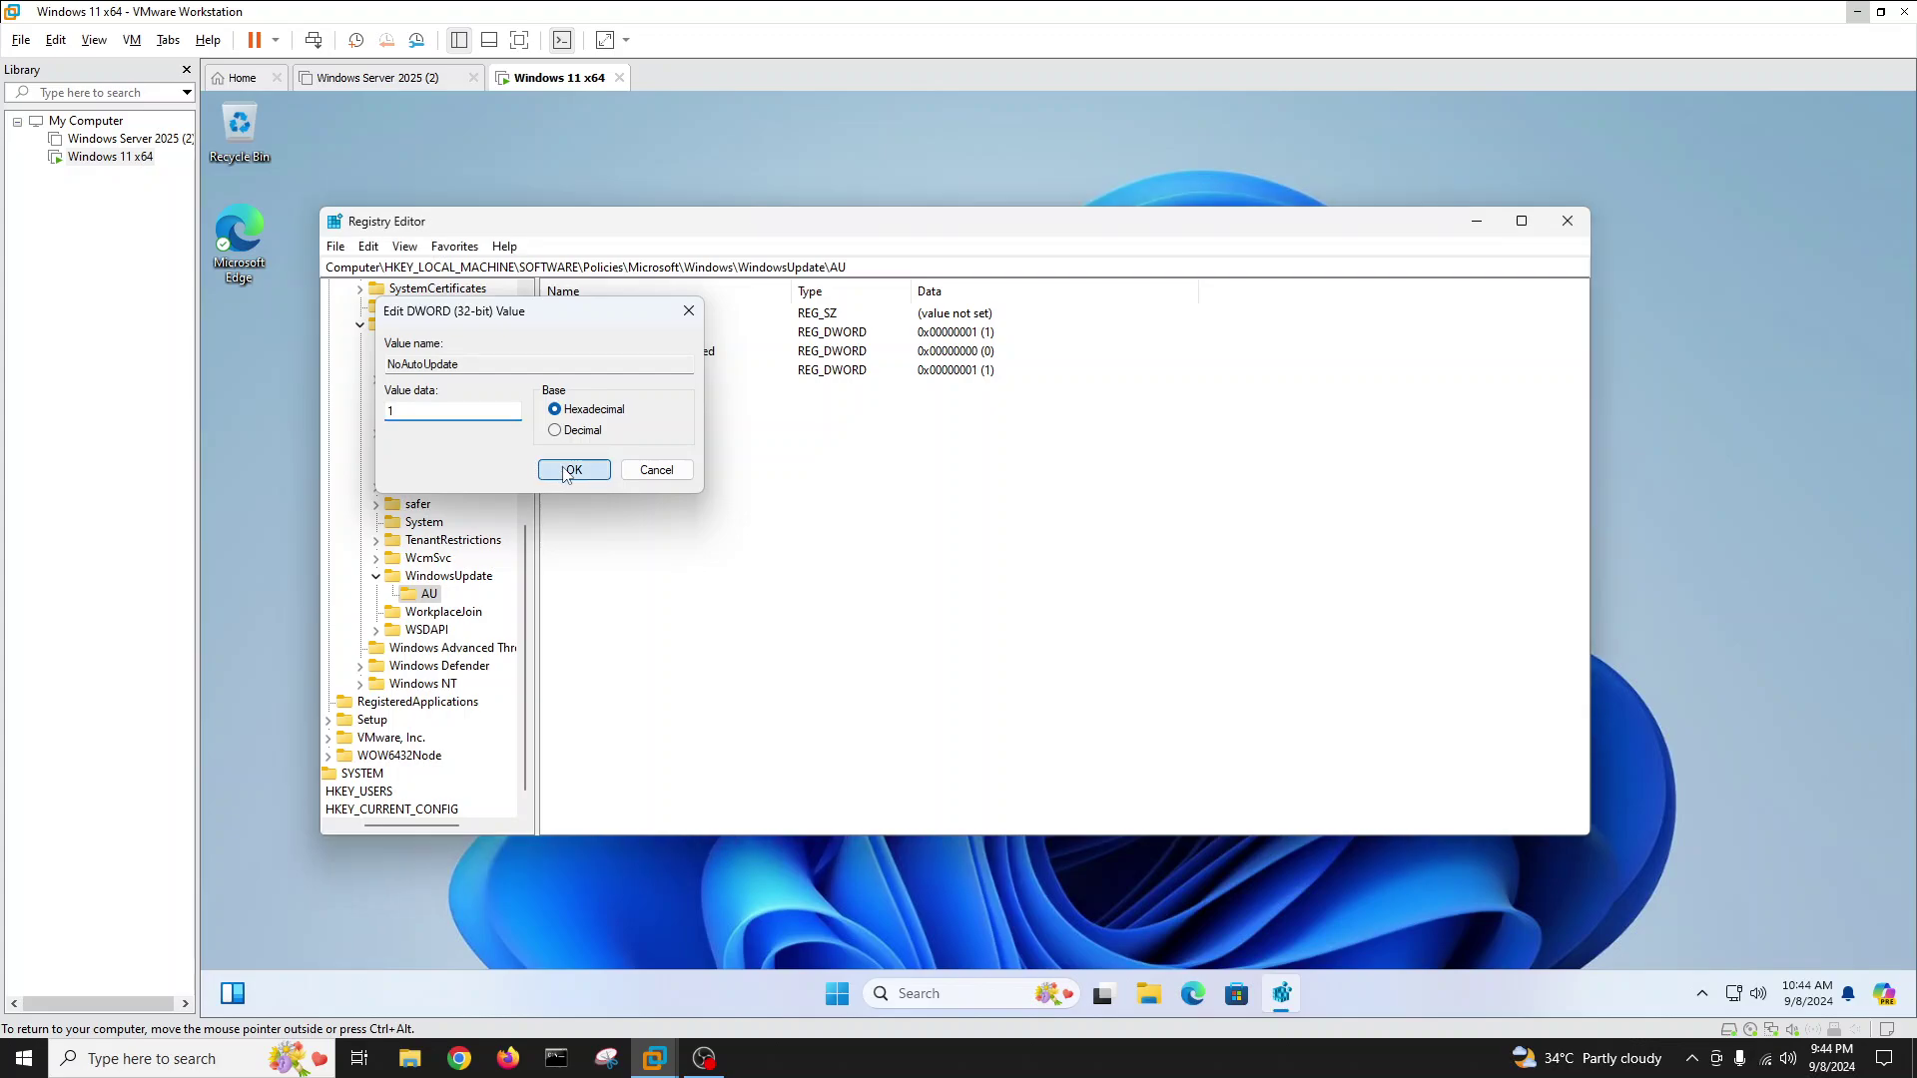
left_click(569, 469)
left_click(951, 518)
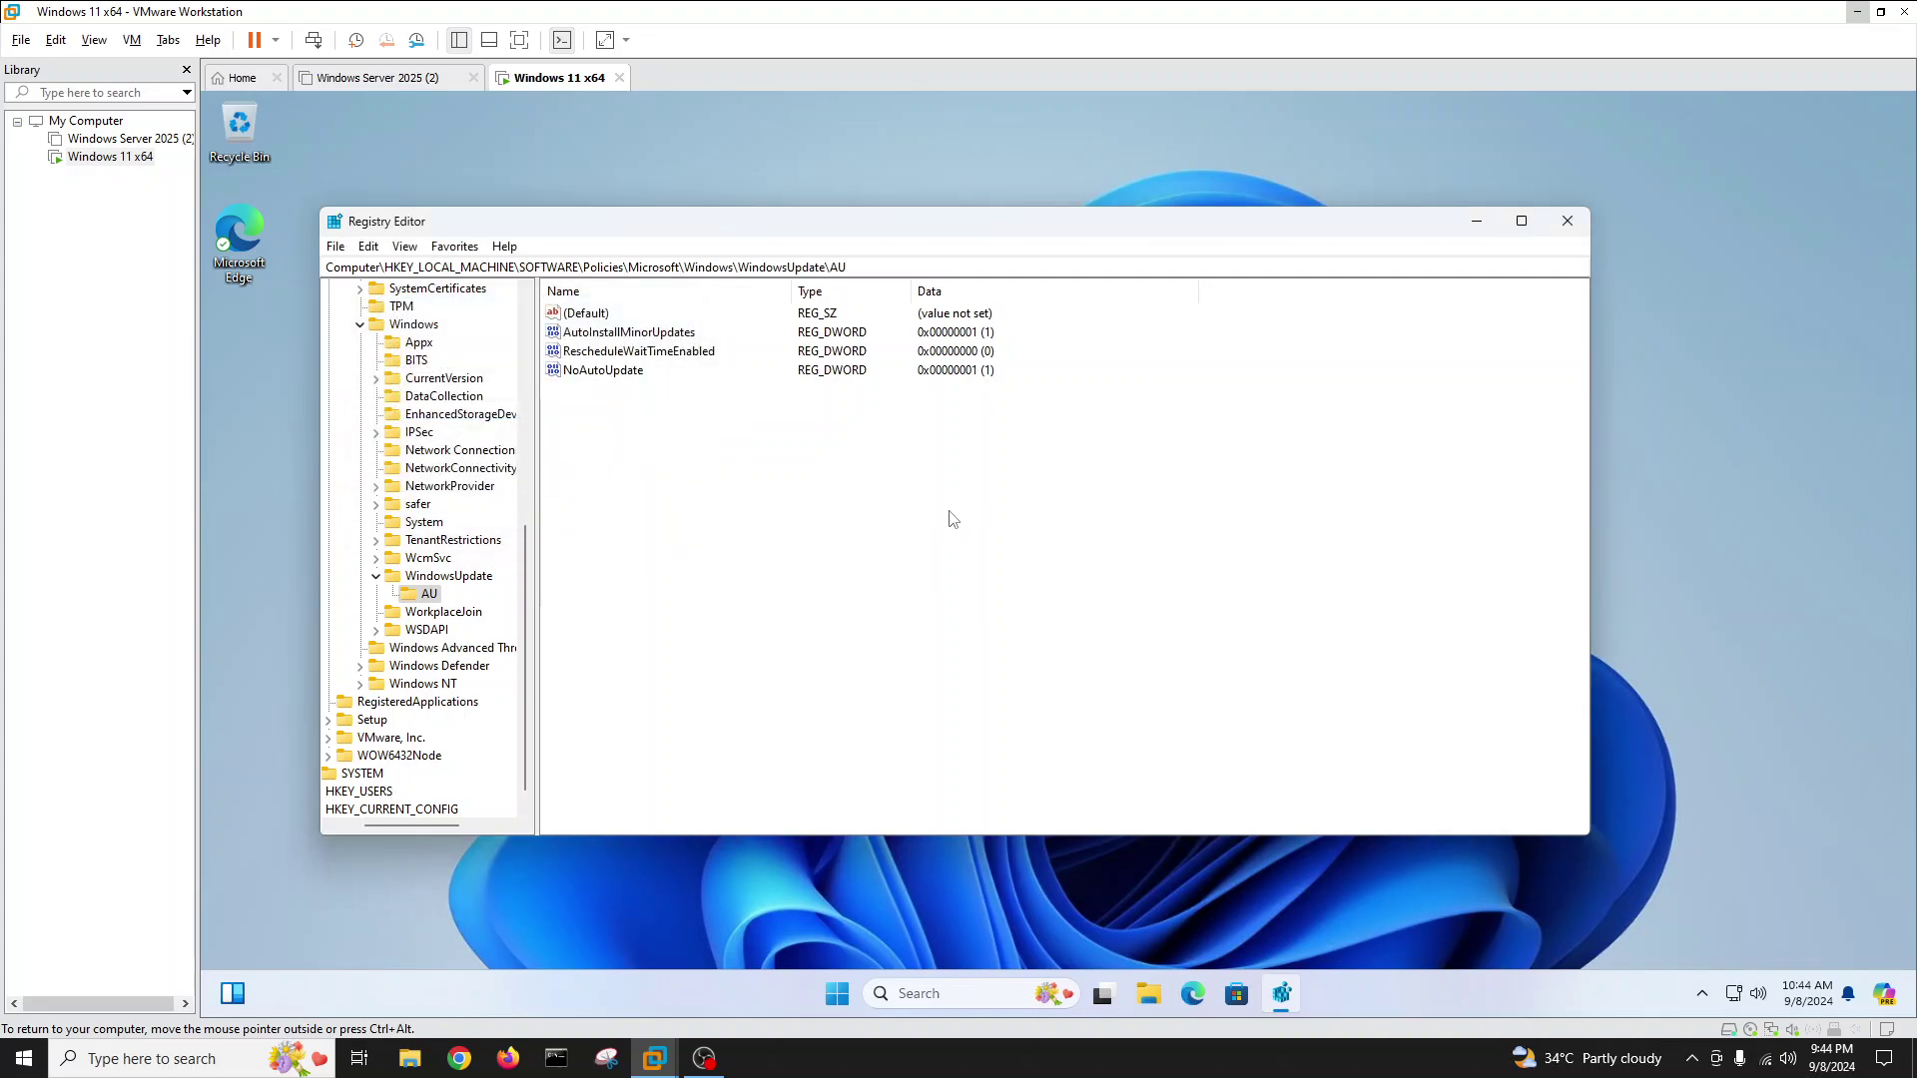
Step: Close the Registry Editor and refresh the virtual machine's desktop
left_click(1566, 221)
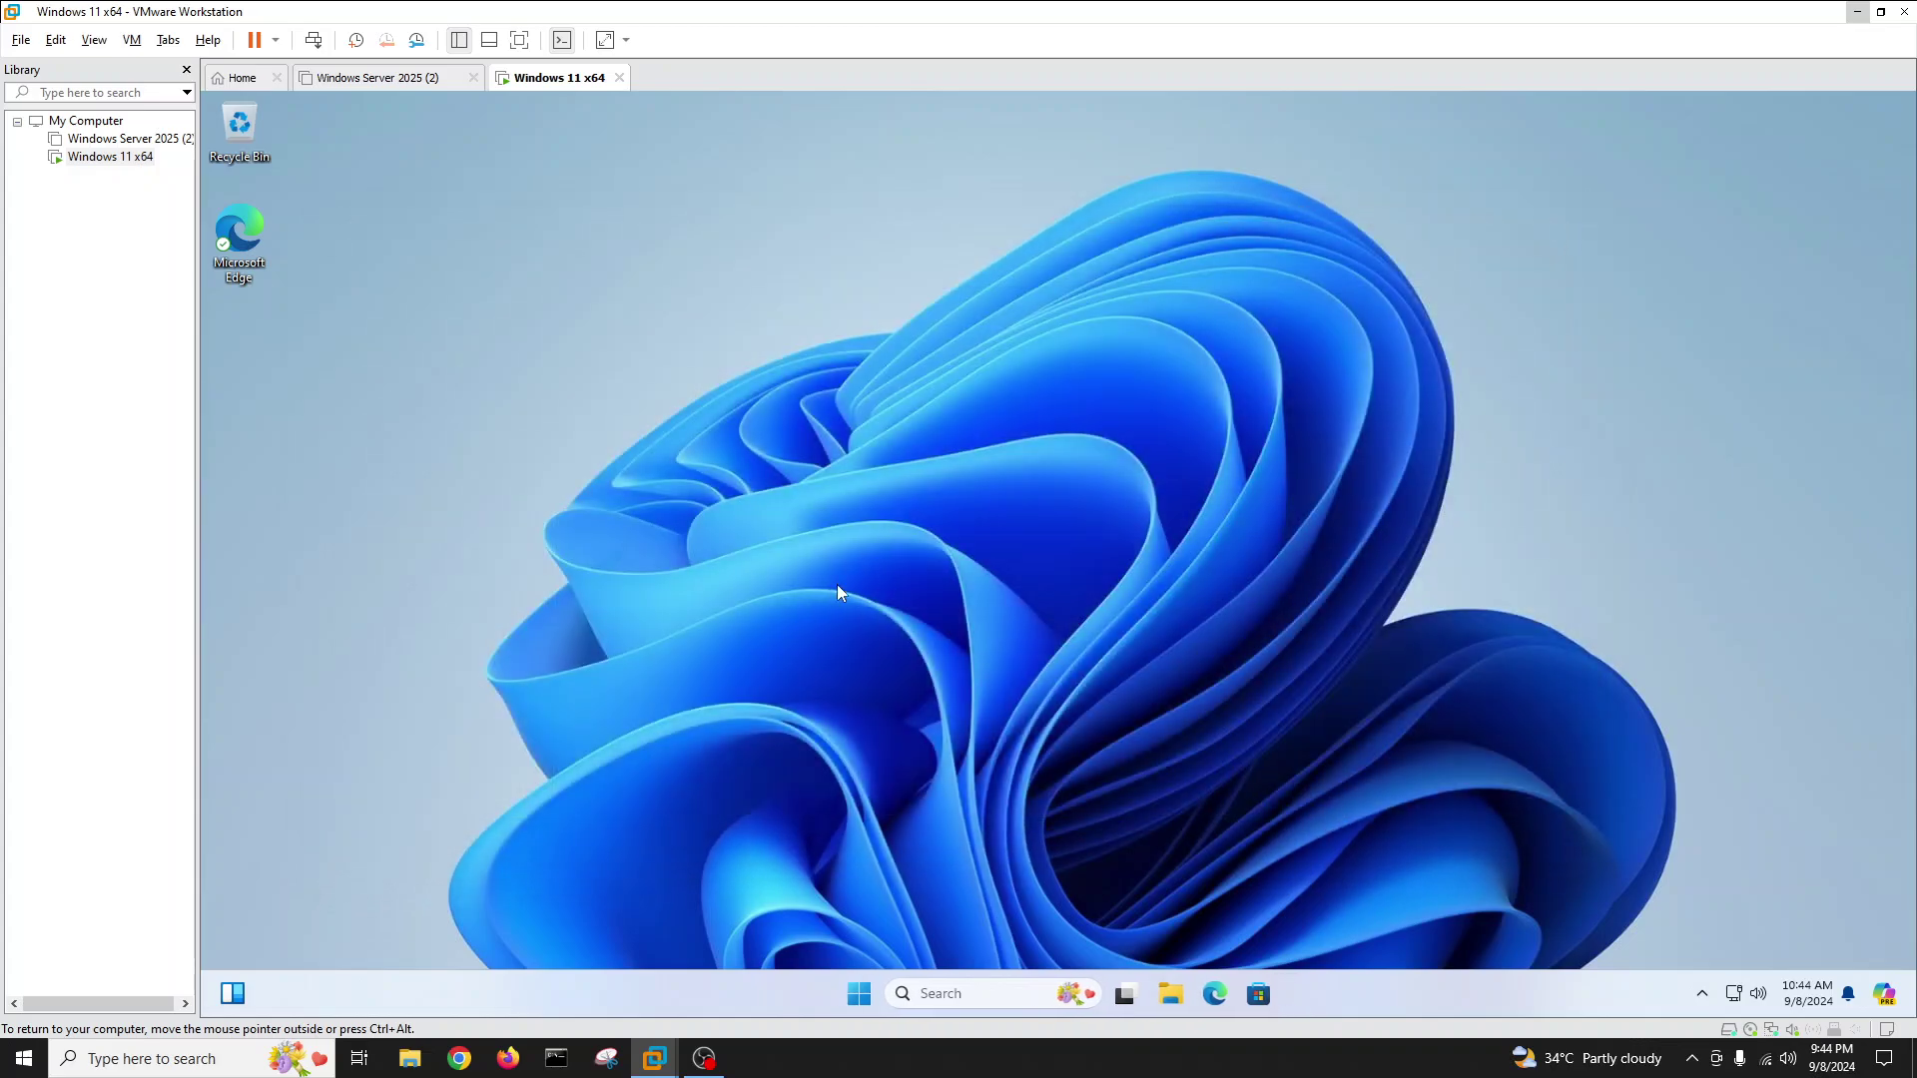
right_click(806, 442)
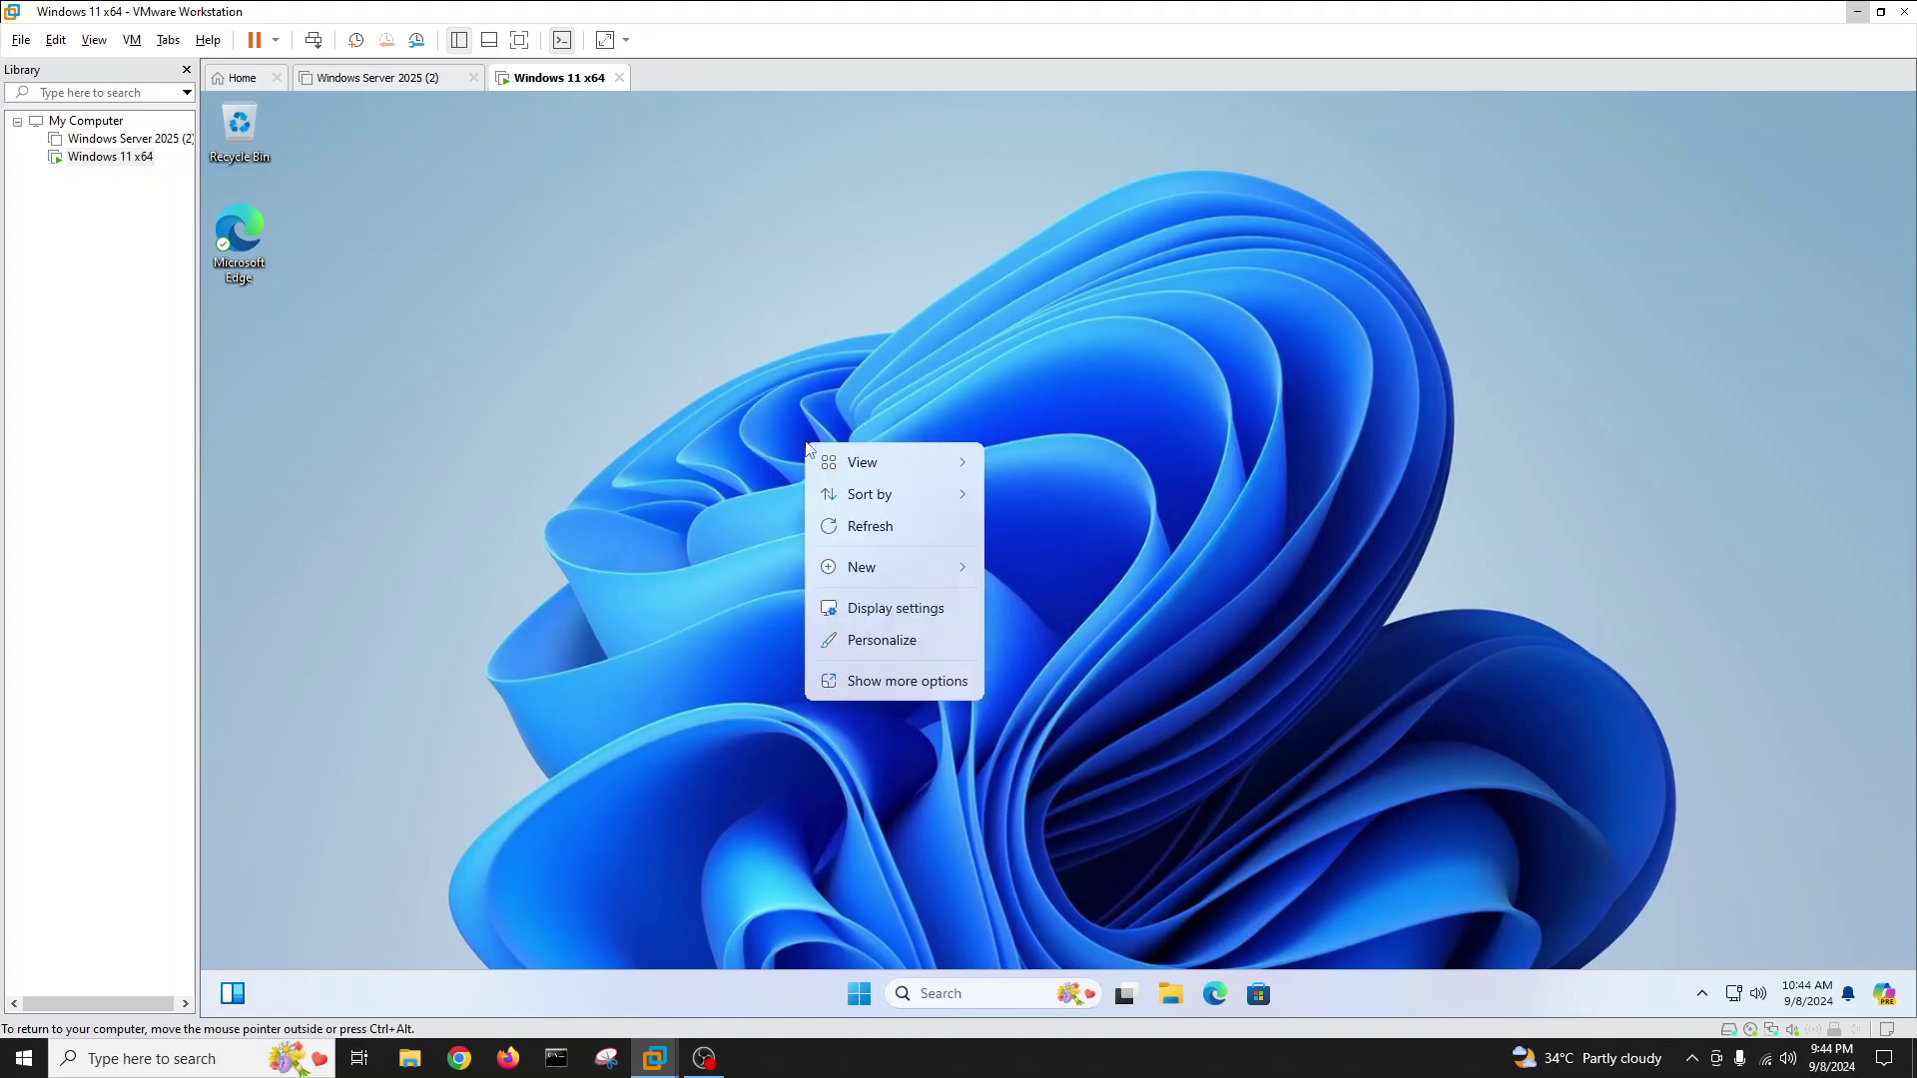
left_click(841, 533)
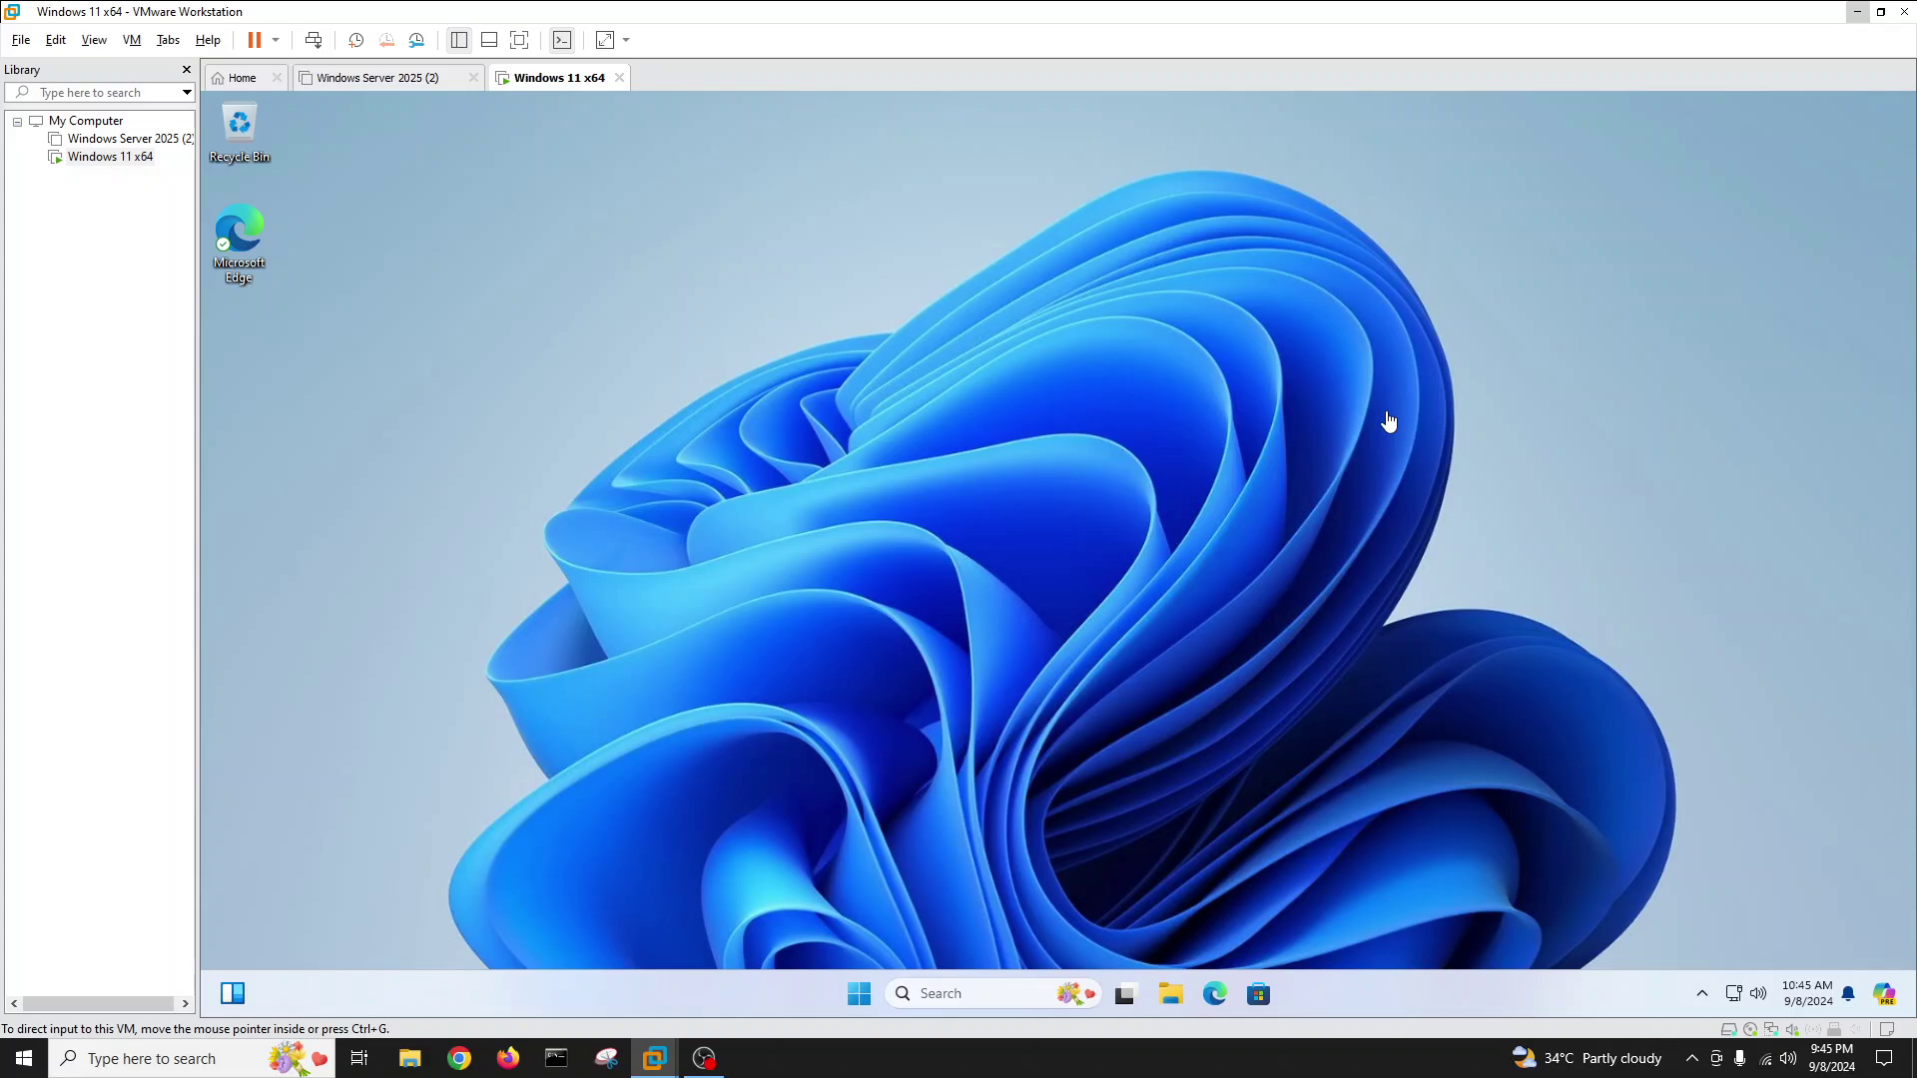
key("alt")
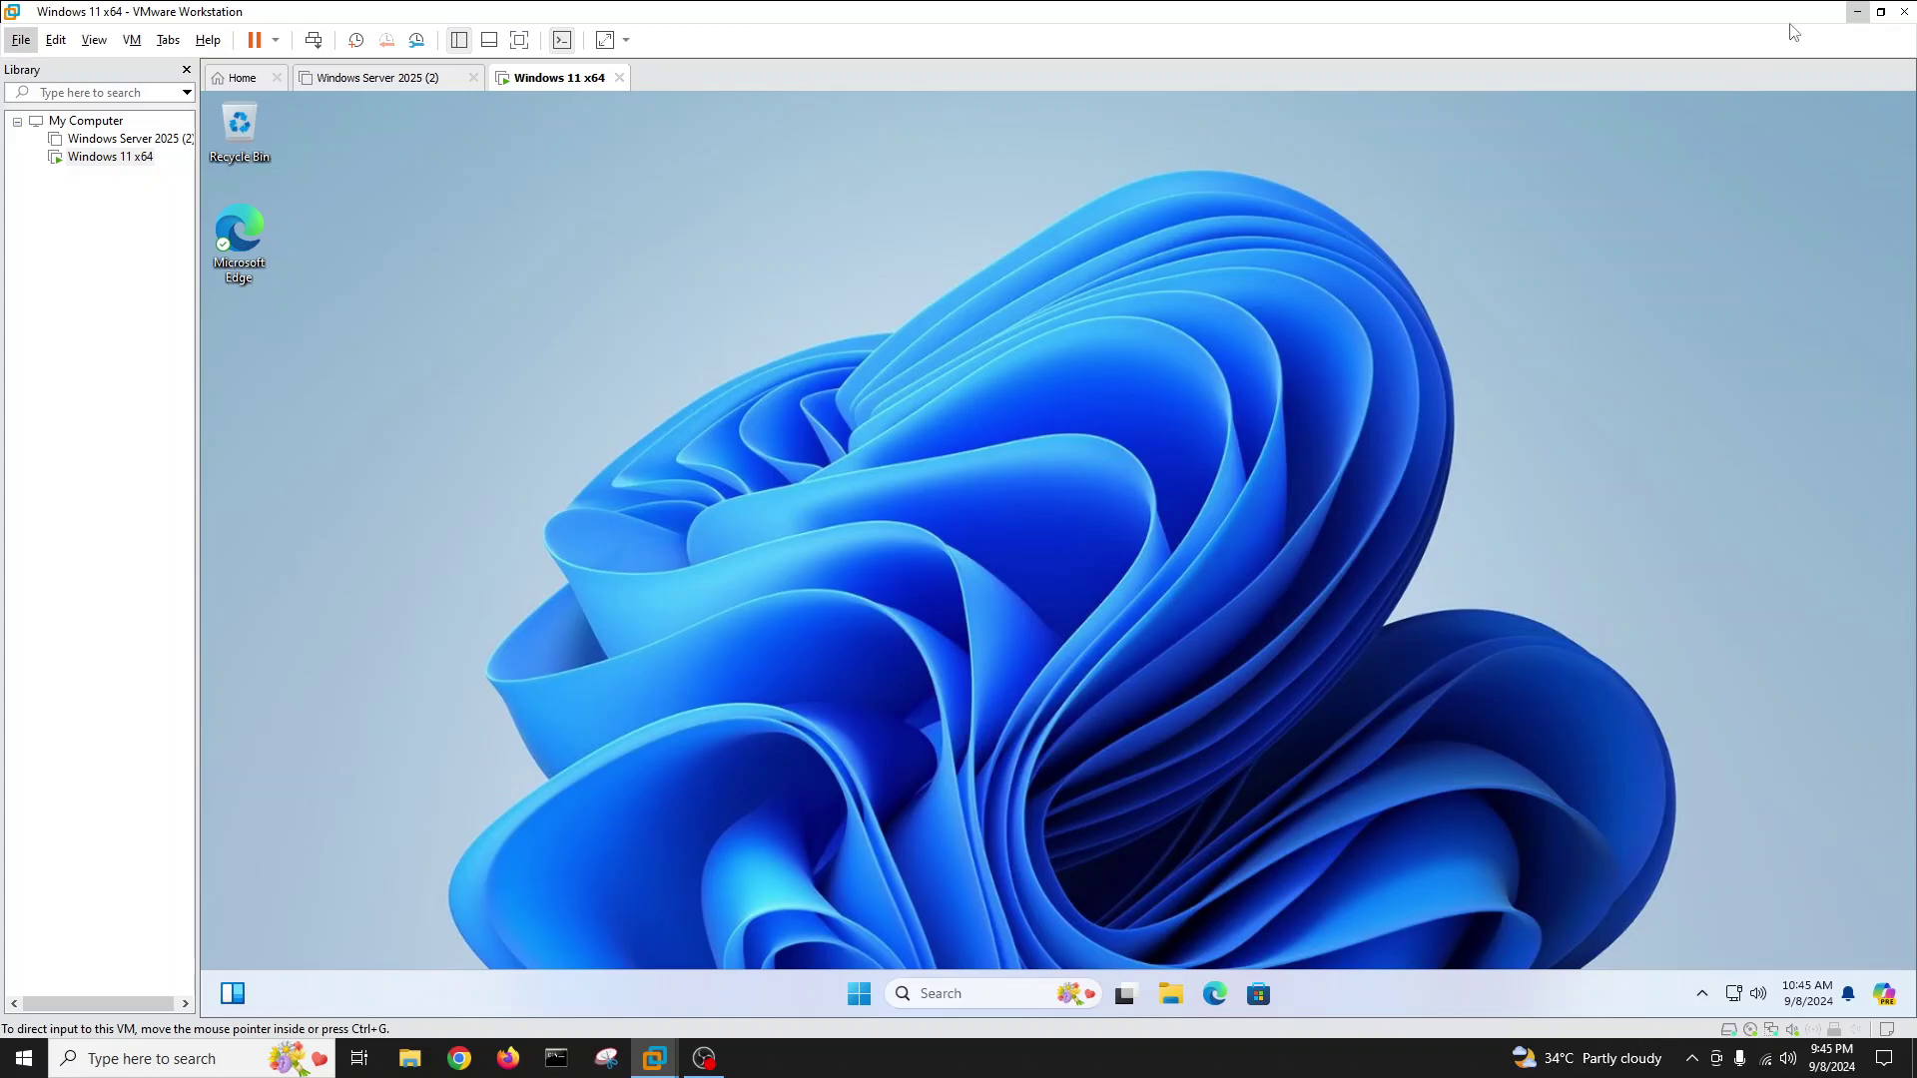